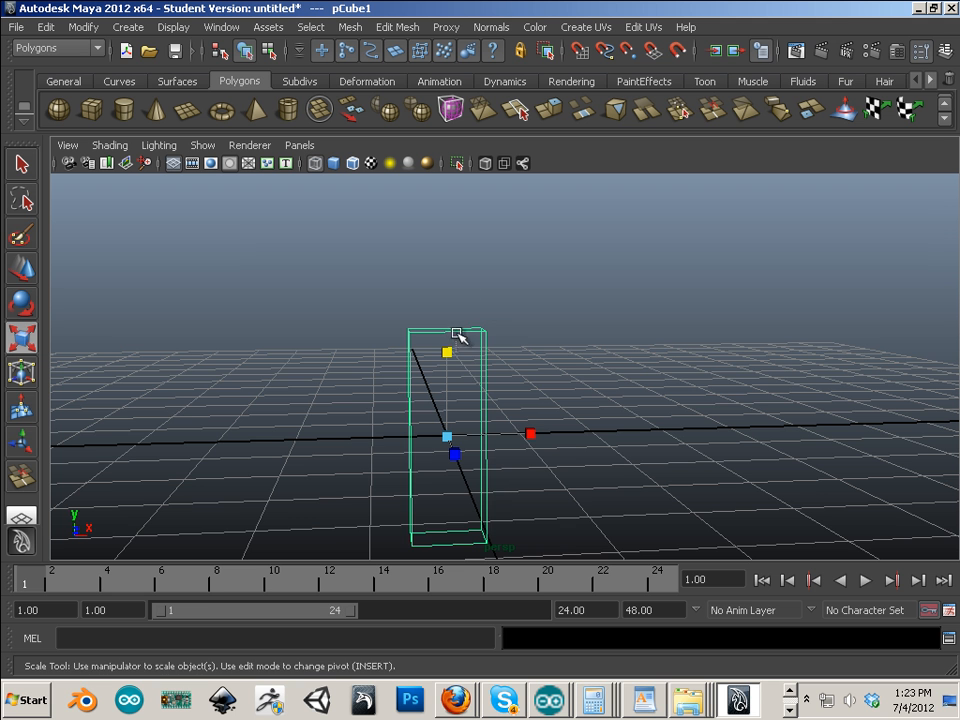
# - Scale the cube to about 4.34 wide and 5.79 high, and display it with smooth shading
pyautogui.moveTo(443, 343); pyautogui.dragTo(450, 230)
pyautogui.moveTo(531, 433); pyautogui.dragTo(597, 444)
pyautogui.moveTo(540, 437); pyautogui.dragTo(592, 438)
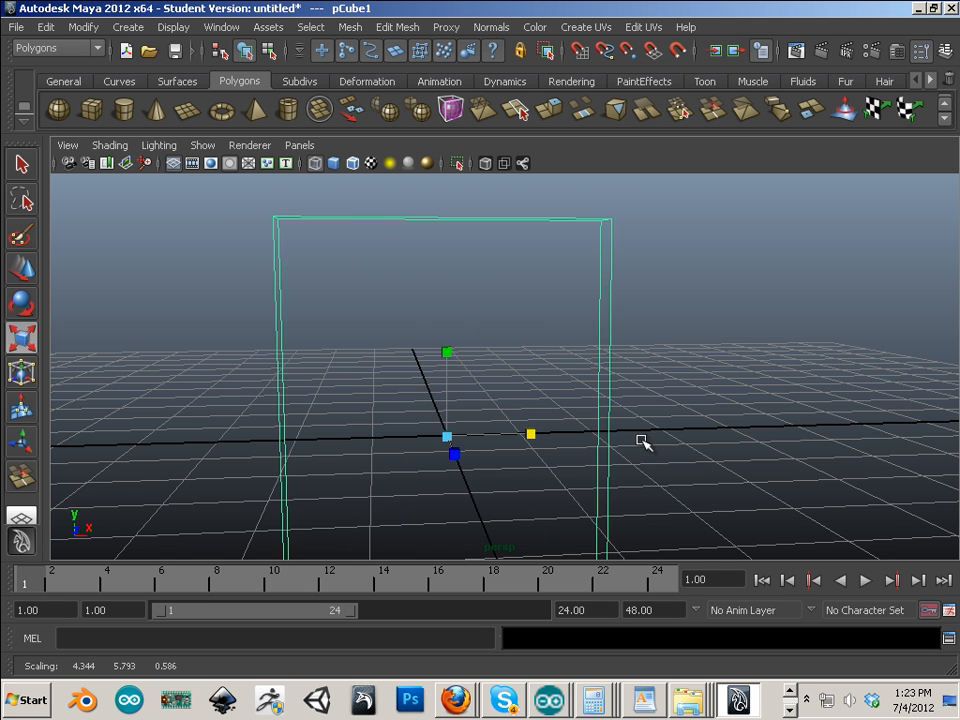
pyautogui.keyDown('alt'); pyautogui.moveTo(642, 441); pyautogui.dragTo(630, 370, button='middle'); pyautogui.keyUp('alt')
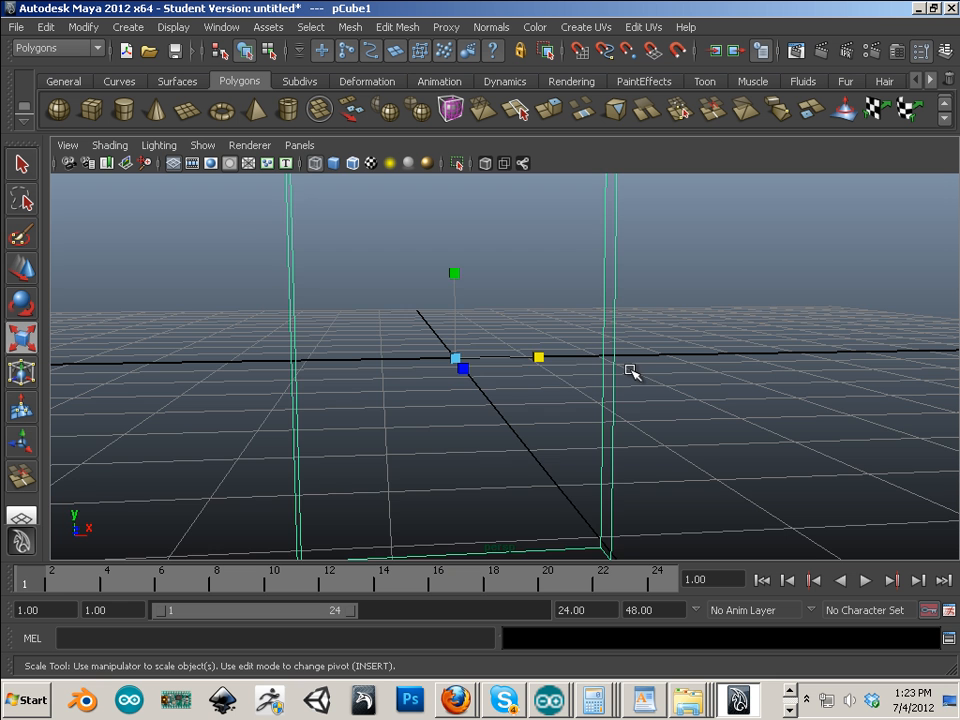
pyautogui.press('5')
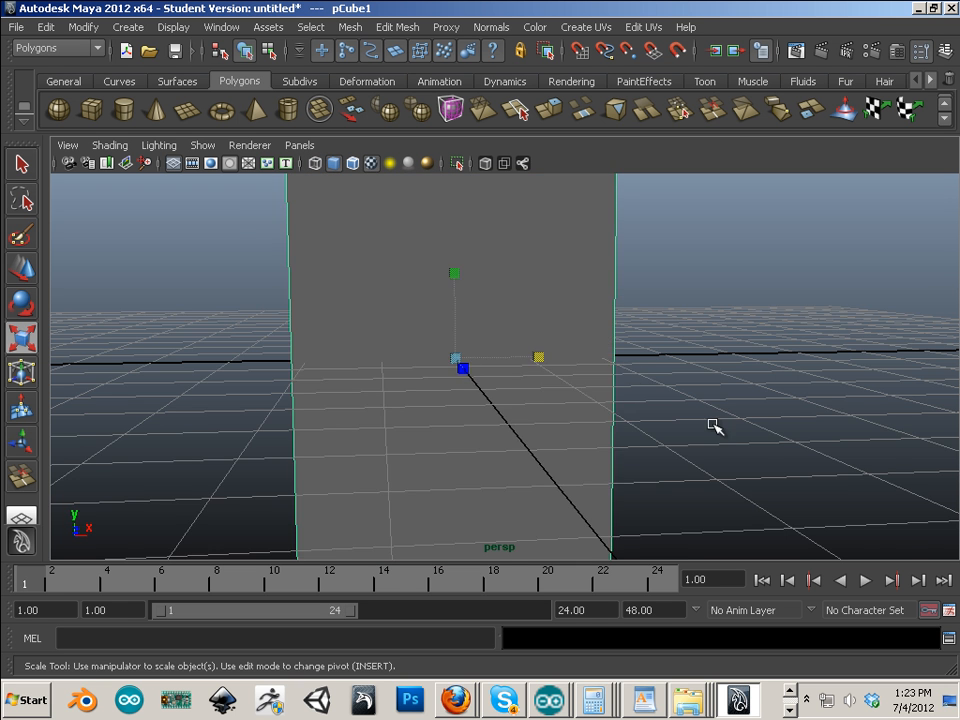
# - Enlarge the slab to about 4.79 in width and 7.76 in height with the Scale tool
pyautogui.keyDown('alt'); pyautogui.moveTo(716, 427); pyautogui.dragTo(490, 345, button='middle'); pyautogui.keyUp('alt')
pyautogui.moveTo(424, 300); pyautogui.dragTo(427, 292)
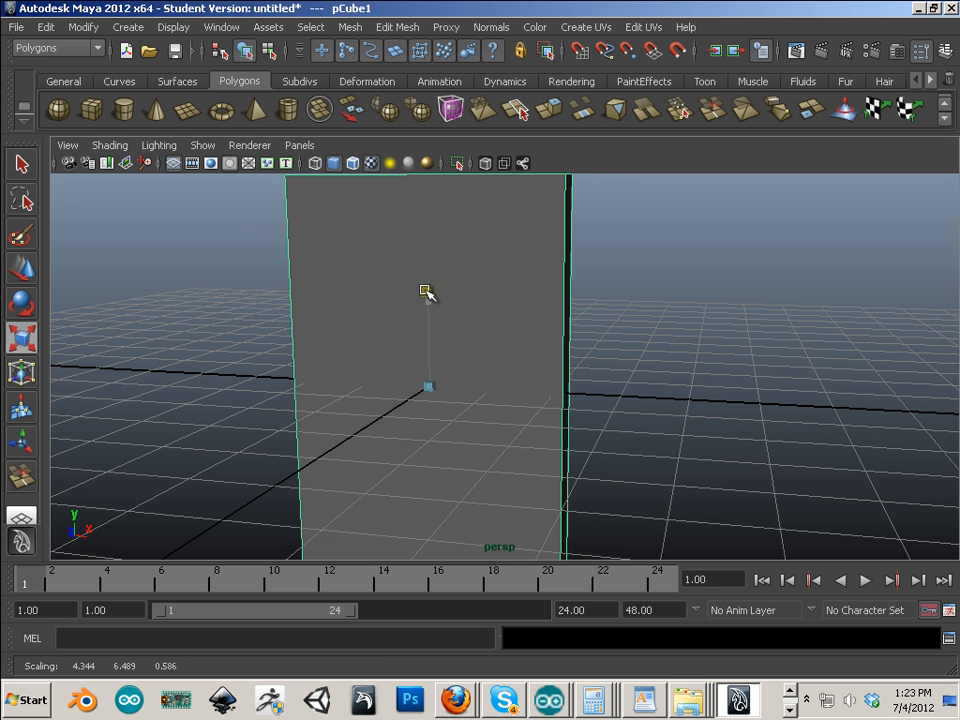
pyautogui.moveTo(514, 396); pyautogui.dragTo(522, 397)
pyautogui.keyDown('alt'); pyautogui.moveTo(688, 437); pyautogui.dragTo(527, 413, button='right'); pyautogui.keyUp('alt')
pyautogui.moveTo(441, 299); pyautogui.dragTo(439, 285)
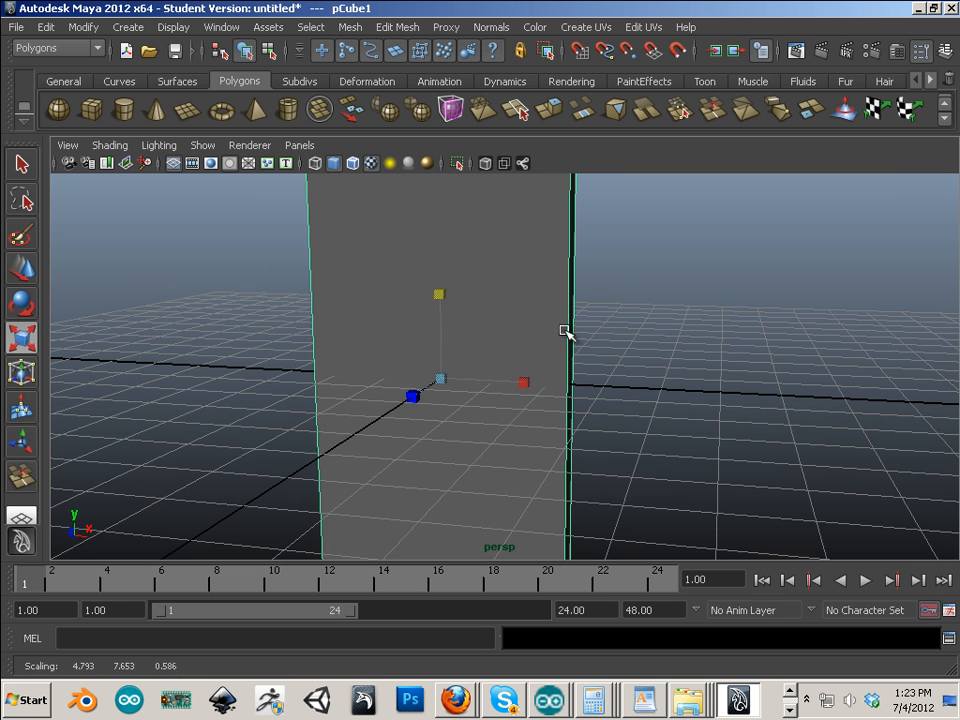
pyautogui.keyDown('alt'); pyautogui.moveTo(564, 328); pyautogui.dragTo(421, 322); pyautogui.keyUp('alt')
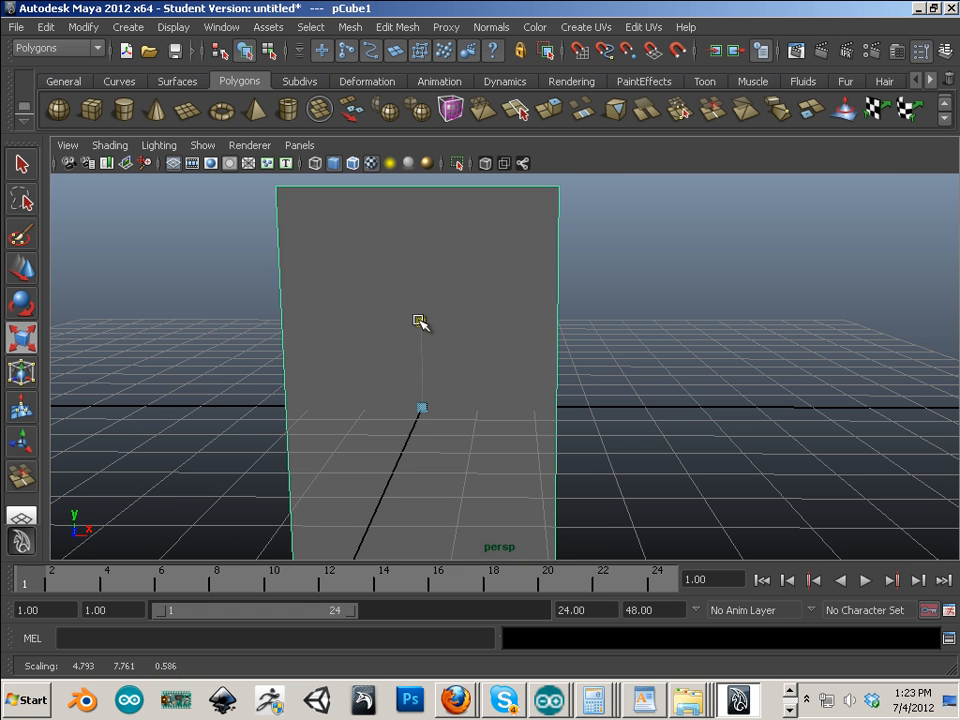
pyautogui.click(566, 370)
pyautogui.keyDown('alt'); pyautogui.moveTo(658, 403); pyautogui.dragTo(579, 426); pyautogui.keyUp('alt')
pyautogui.click(466, 370)
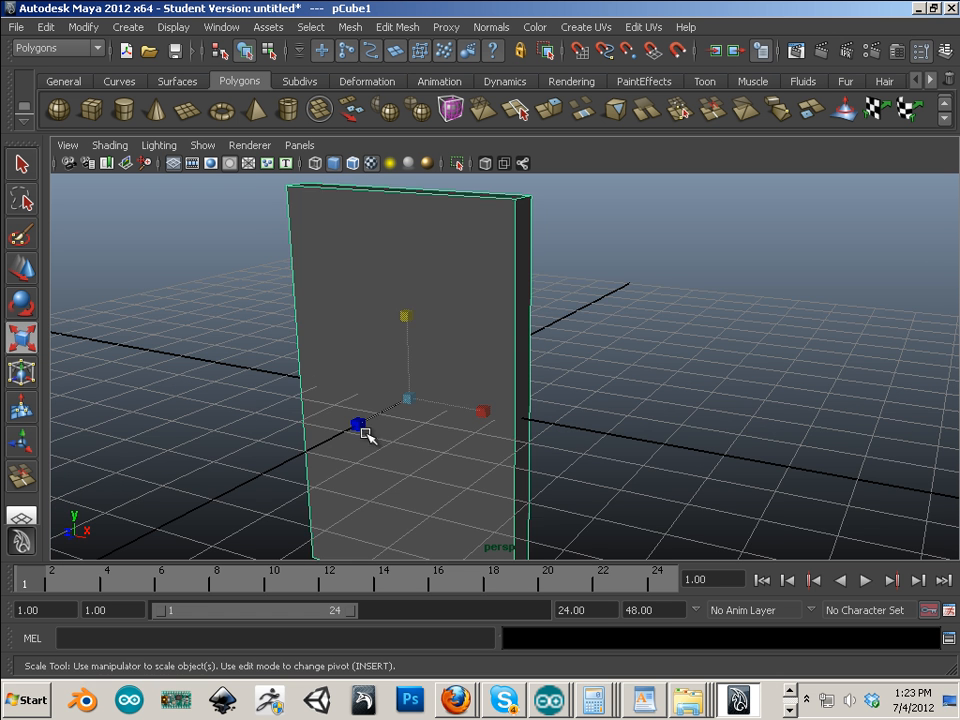
# - Scale the slab thinner in depth and slightly adjust its width
pyautogui.moveTo(364, 433)
pyautogui.mouseDown()
pyautogui.moveTo(364, 422)
pyautogui.moveTo(379, 422)
pyautogui.mouseUp()
pyautogui.click(587, 456)
pyautogui.keyDown('alt'); pyautogui.moveTo(587, 456); pyautogui.dragTo(396, 403); pyautogui.keyUp('alt')
pyautogui.keyDown('alt'); pyautogui.moveTo(396, 403); pyautogui.dragTo(445, 467, button='middle'); pyautogui.keyUp('alt')
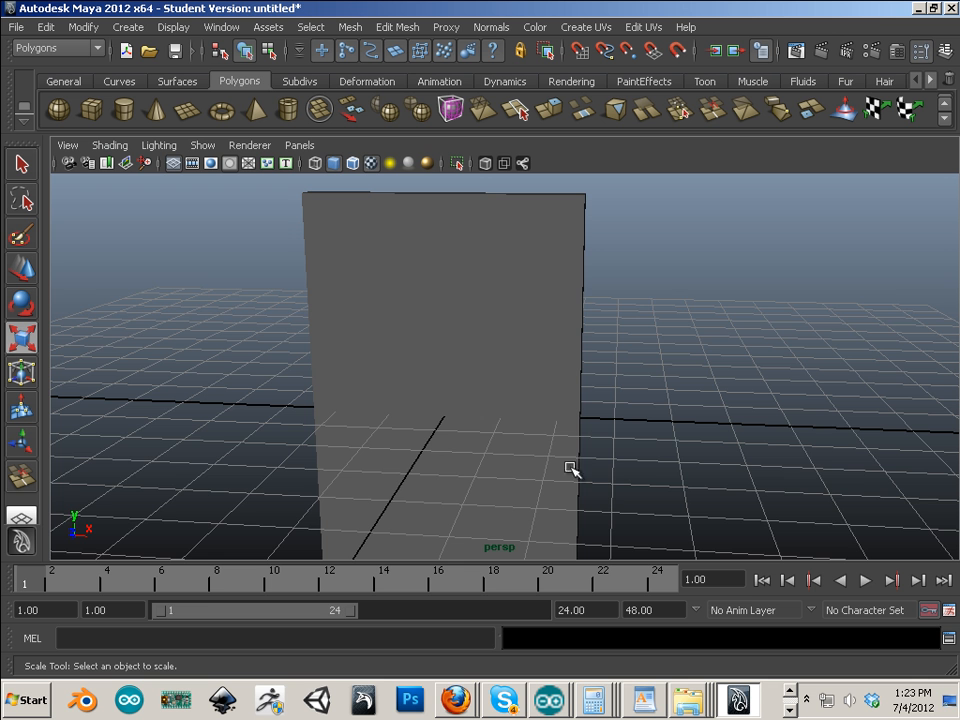
pyautogui.keyDown('alt'); pyautogui.moveTo(631, 321); pyautogui.dragTo(493, 313); pyautogui.keyUp('alt')
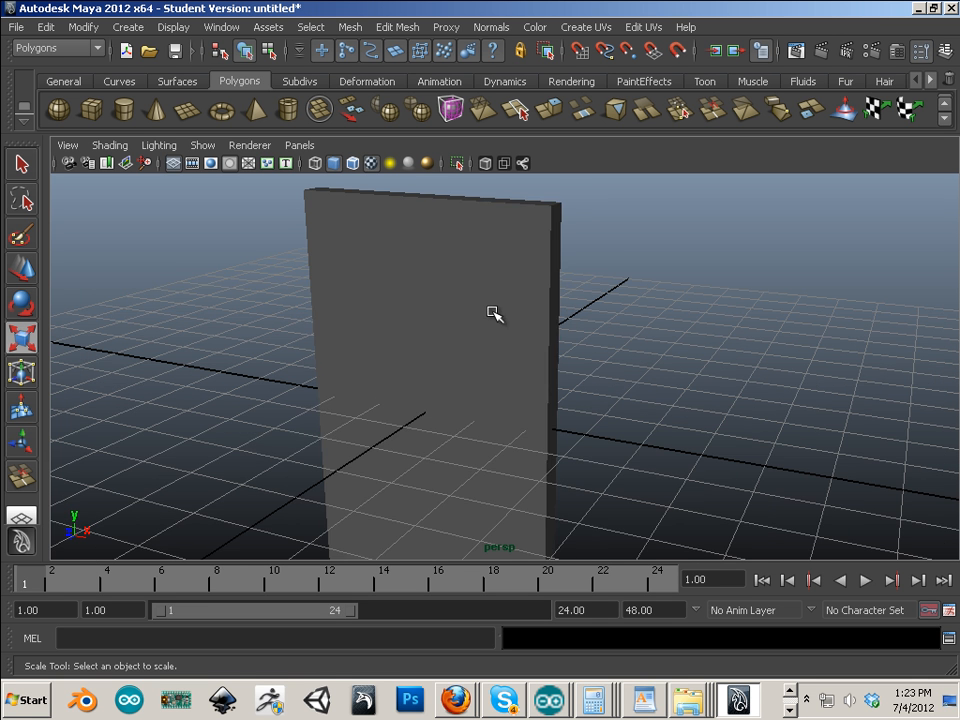
pyautogui.click(491, 384)
pyautogui.keyDown('alt'); pyautogui.moveTo(525, 386); pyautogui.dragTo(549, 368, button='middle'); pyautogui.keyUp('alt')
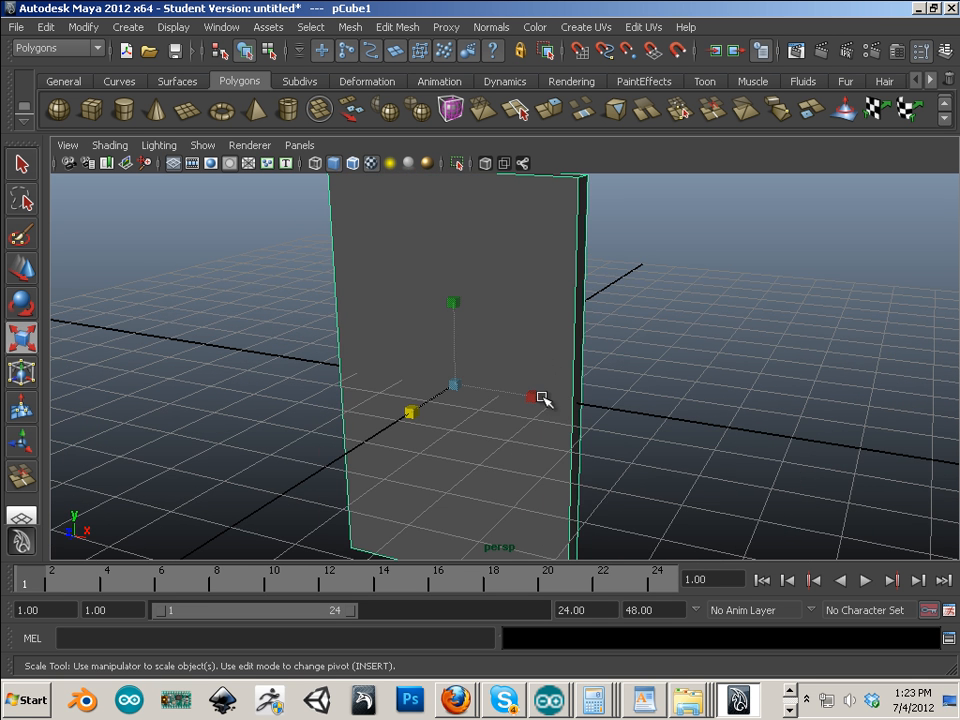
pyautogui.moveTo(541, 398); pyautogui.dragTo(815, 597)
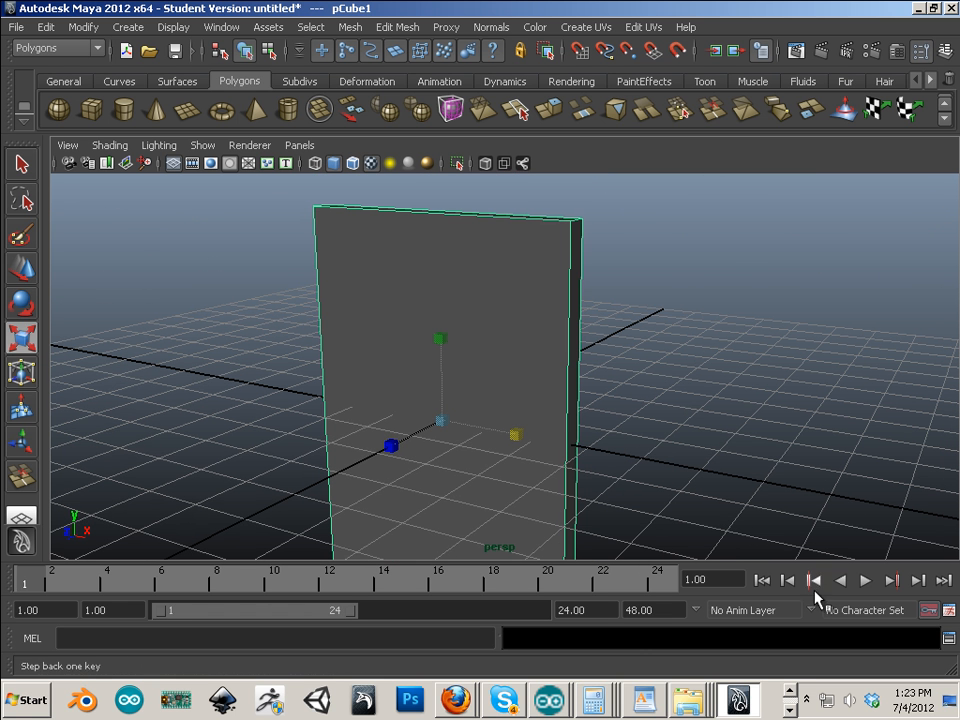
# - Switch to the brick house reference photo in Windows Photo Viewer and examine its windows
pyautogui.click(789, 709)
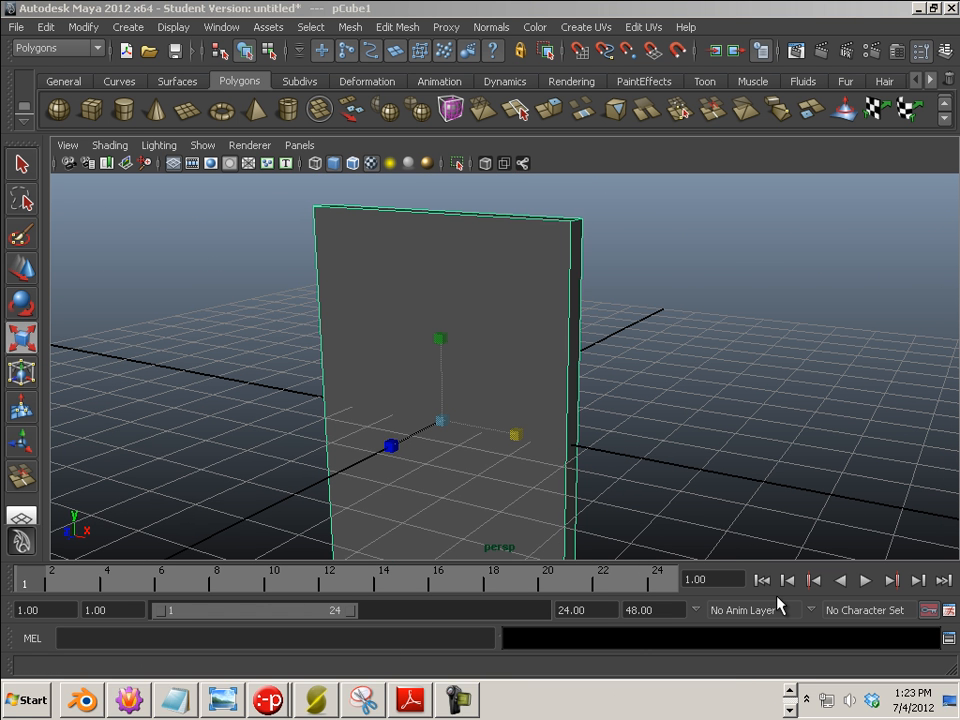
pyautogui.click(224, 700)
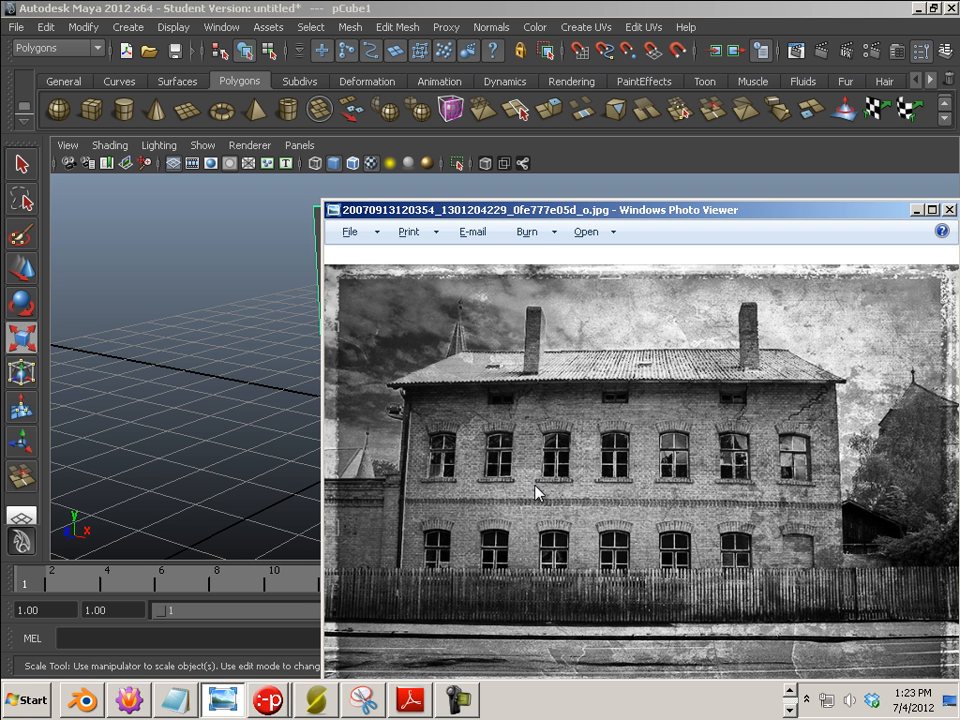
pyautogui.moveTo(540, 213); pyautogui.dragTo(534, 360)
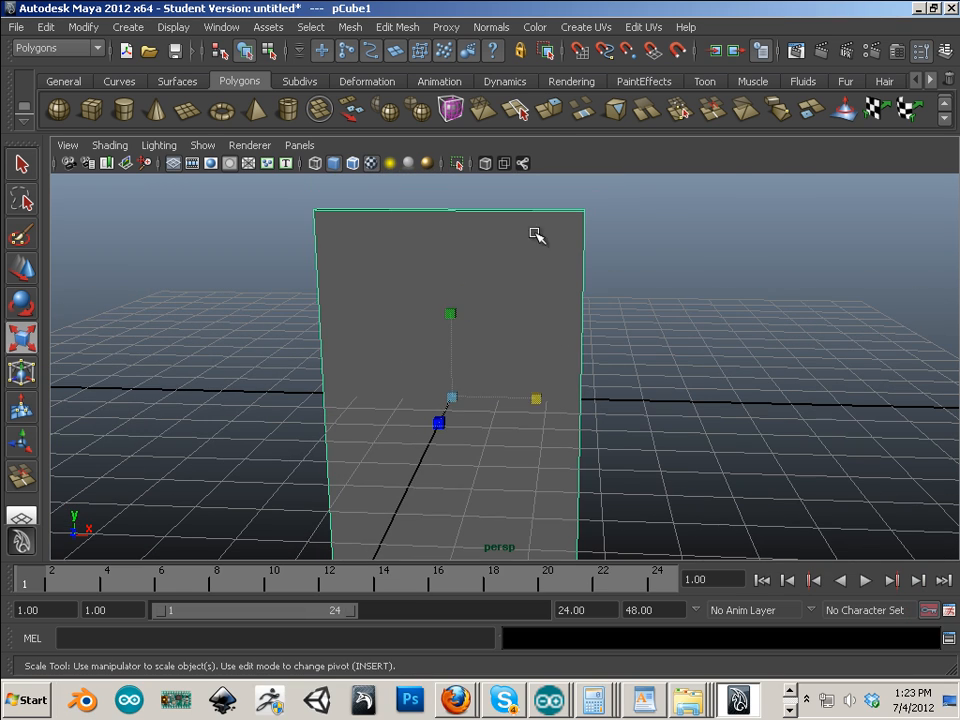
# - Insert two vertical edge loops near the slab's sides and horizontal edge loops above and below the window area
pyautogui.click(397, 27)
pyautogui.click(447, 203)
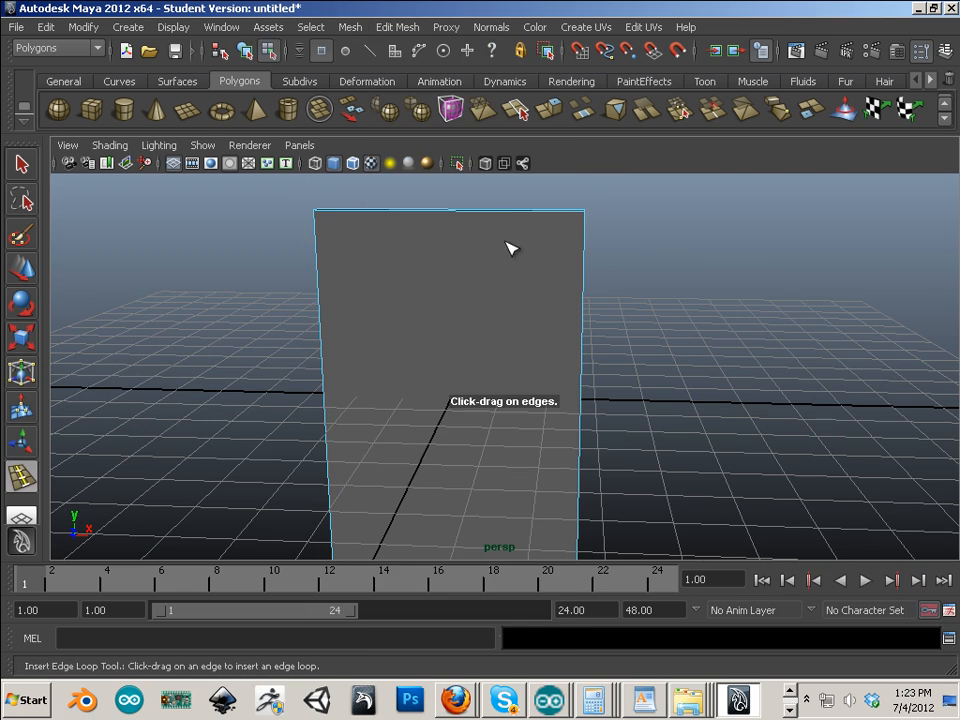
pyautogui.moveTo(524, 218); pyautogui.dragTo(520, 216)
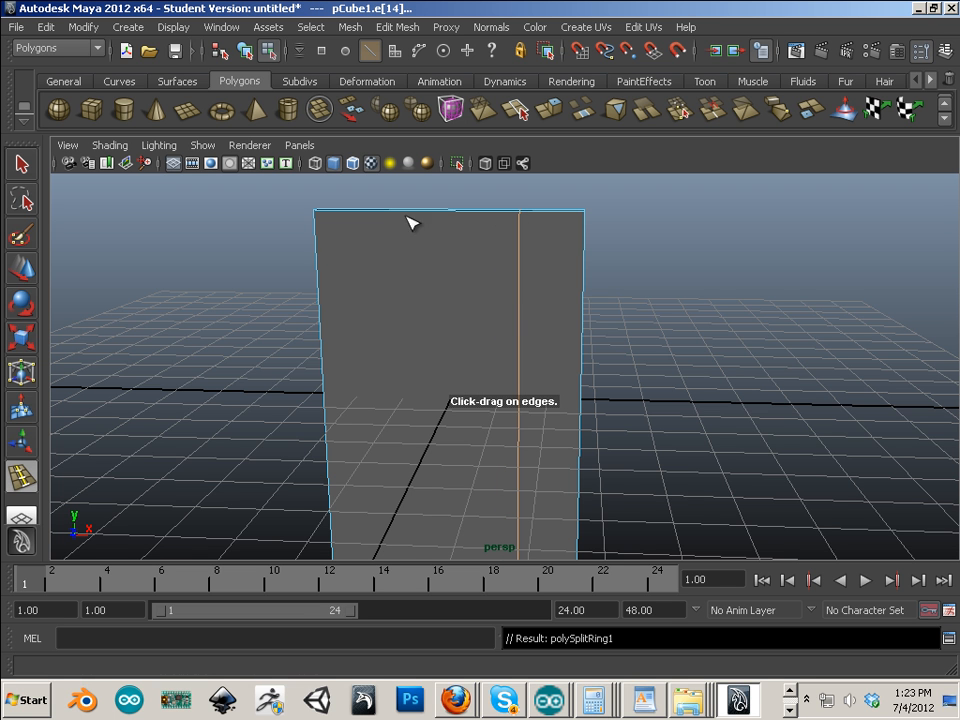
pyautogui.moveTo(390, 215); pyautogui.dragTo(376, 213)
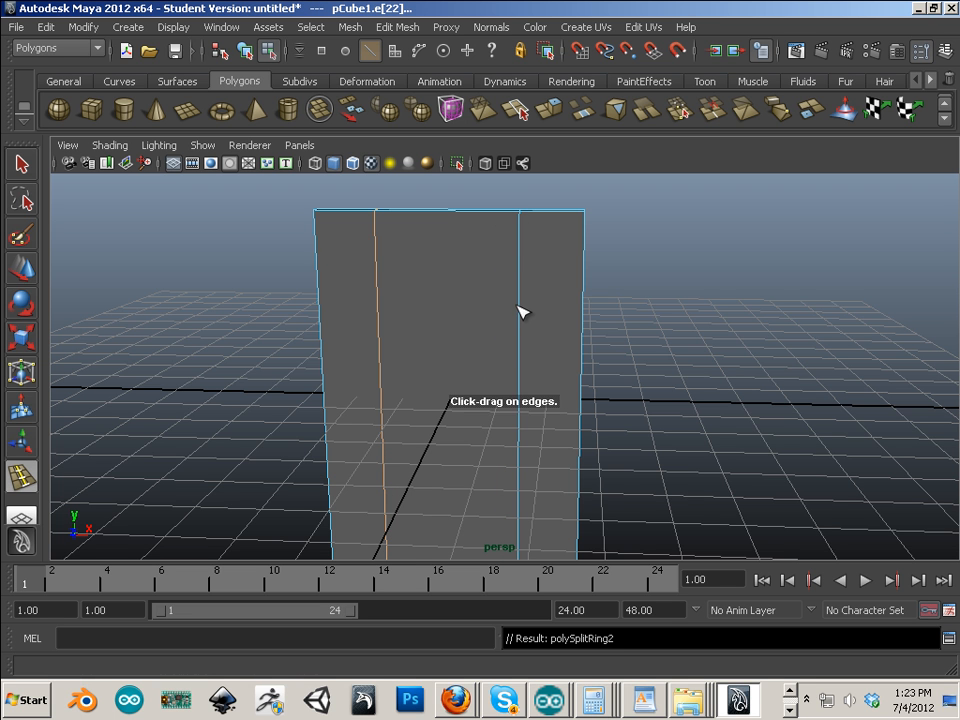
pyautogui.moveTo(518, 305); pyautogui.dragTo(514, 413)
# - Delete the slab's central faces to cut a rectangular window opening through it
pyautogui.keyDown('alt'); pyautogui.moveTo(226, 275); pyautogui.dragTo(226, 338, button='middle'); pyautogui.keyUp('alt')
pyautogui.click(24, 279)
pyautogui.moveTo(447, 376); pyautogui.dragTo(446, 407, button='right')
pyautogui.click(432, 415)
pyautogui.press('Delete')
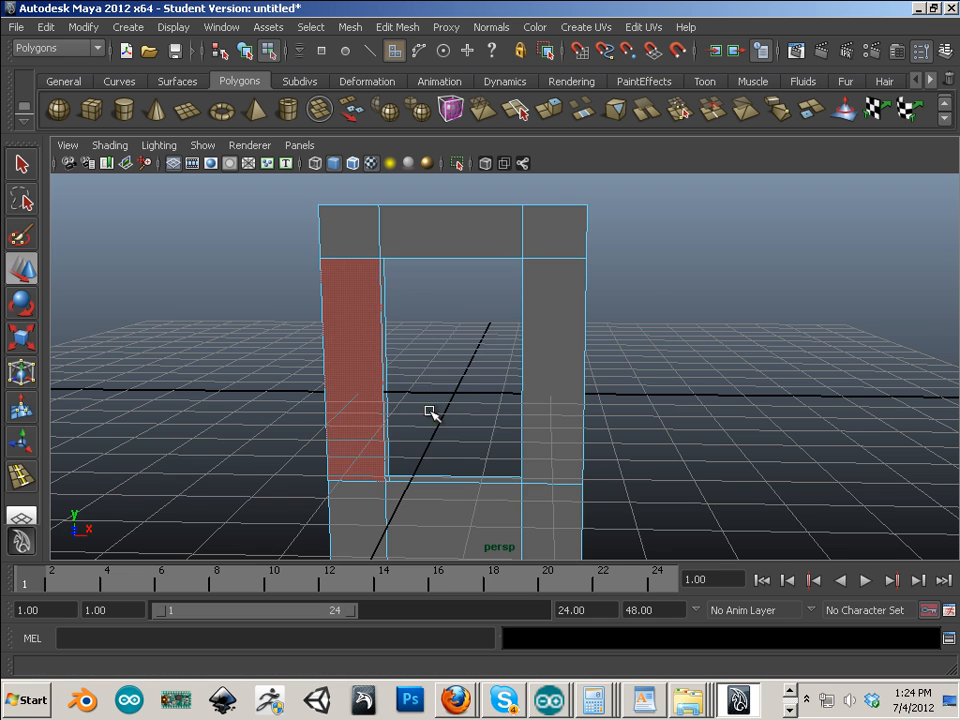
# - Return the wall to object selection and reset the Bridge options to their default settings
pyautogui.keyDown('alt'); pyautogui.moveTo(463, 398); pyautogui.dragTo(414, 328); pyautogui.keyUp('alt')
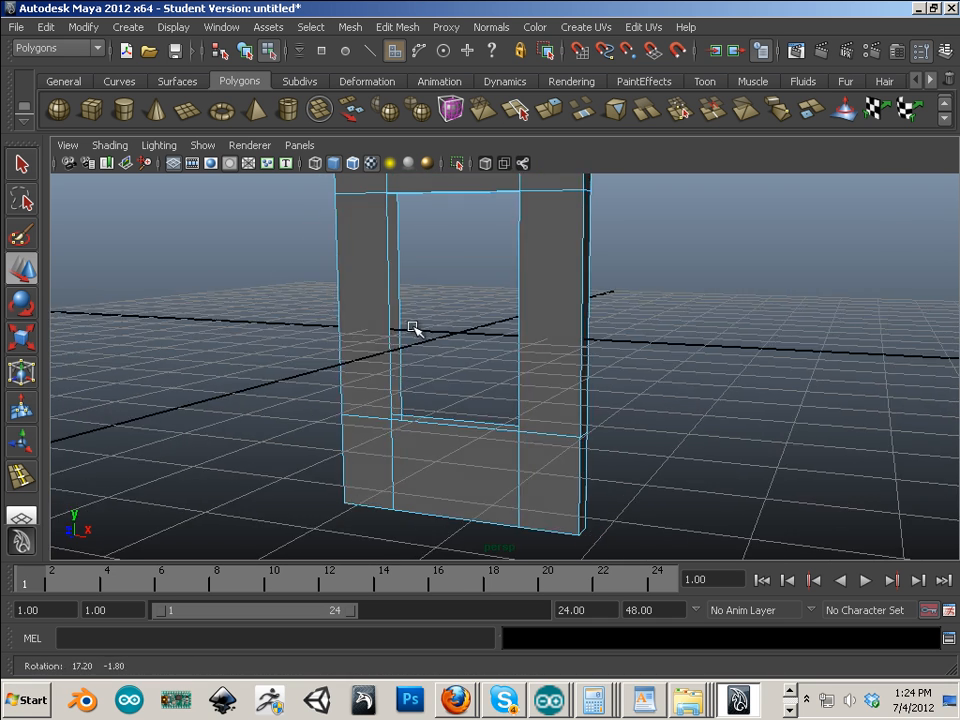
pyautogui.keyDown('alt'); pyautogui.moveTo(414, 328); pyautogui.dragTo(392, 371, button='right'); pyautogui.keyUp('alt')
pyautogui.keyDown('alt'); pyautogui.moveTo(392, 371); pyautogui.dragTo(345, 420, button='middle'); pyautogui.keyUp('alt')
pyautogui.moveTo(326, 317); pyautogui.dragTo(390, 294, button='right')
pyautogui.keyDown('alt'); pyautogui.moveTo(360, 360); pyautogui.dragTo(450, 148, button='right'); pyautogui.keyUp('alt')
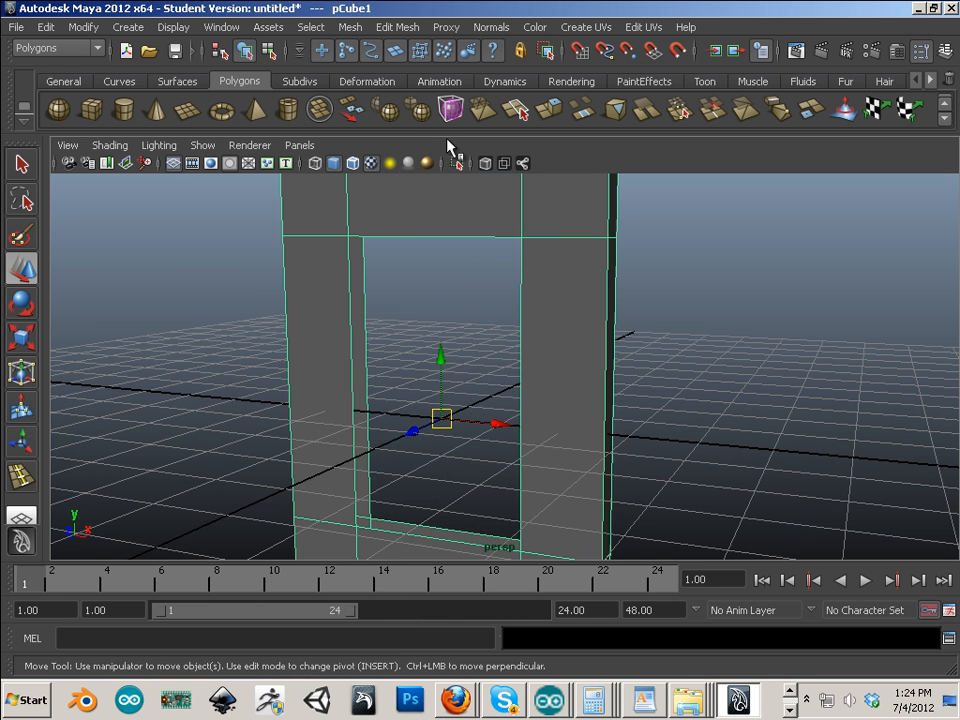
pyautogui.click(399, 28)
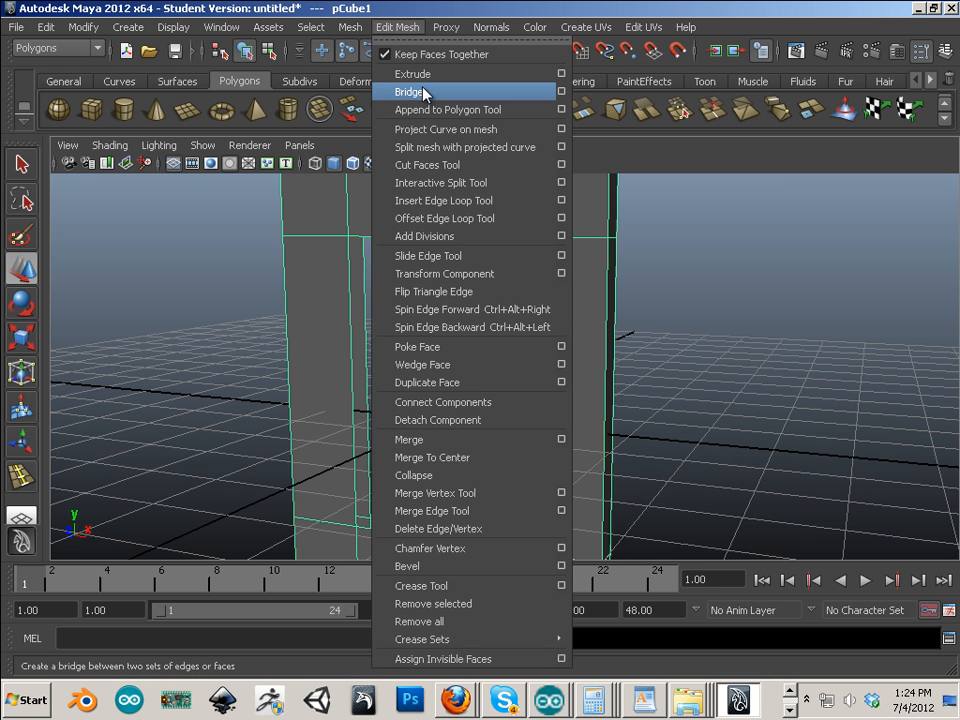
pyautogui.click(562, 92)
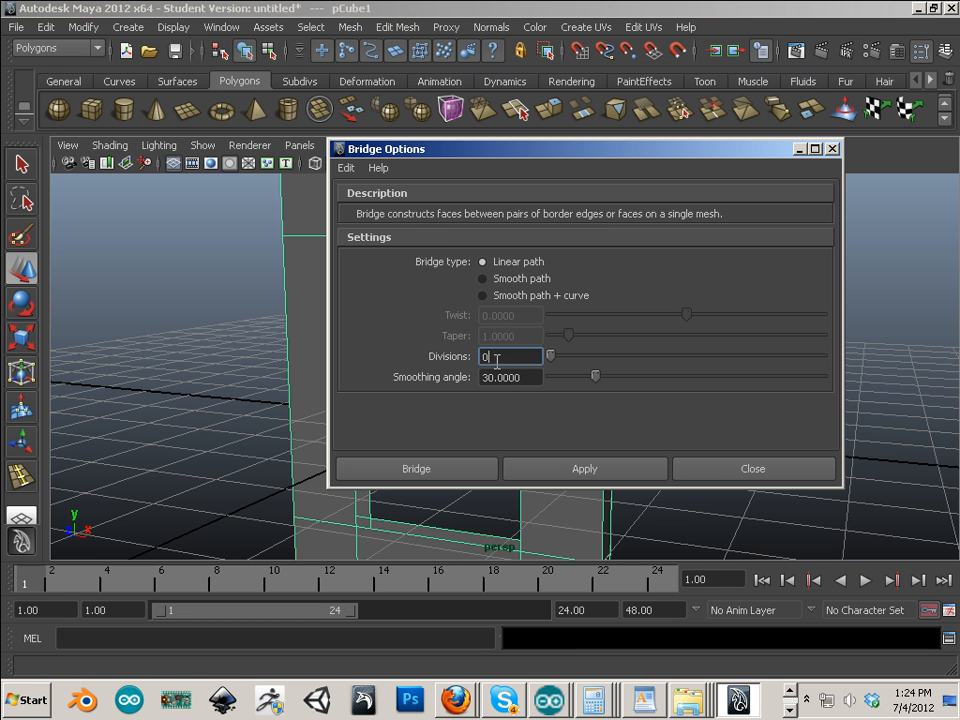
pyautogui.click(345, 168)
pyautogui.click(390, 203)
# - Try to bridge the window opening with the whole wall object selected
pyautogui.click(566, 460)
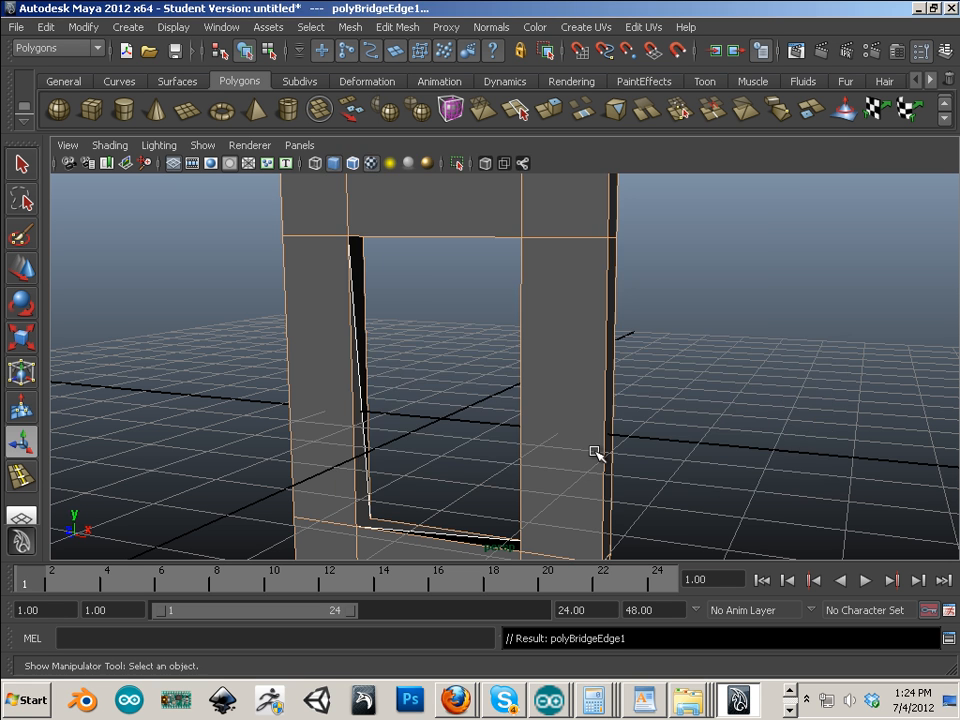
pyautogui.moveTo(364, 362); pyautogui.dragTo(444, 332, button='right')
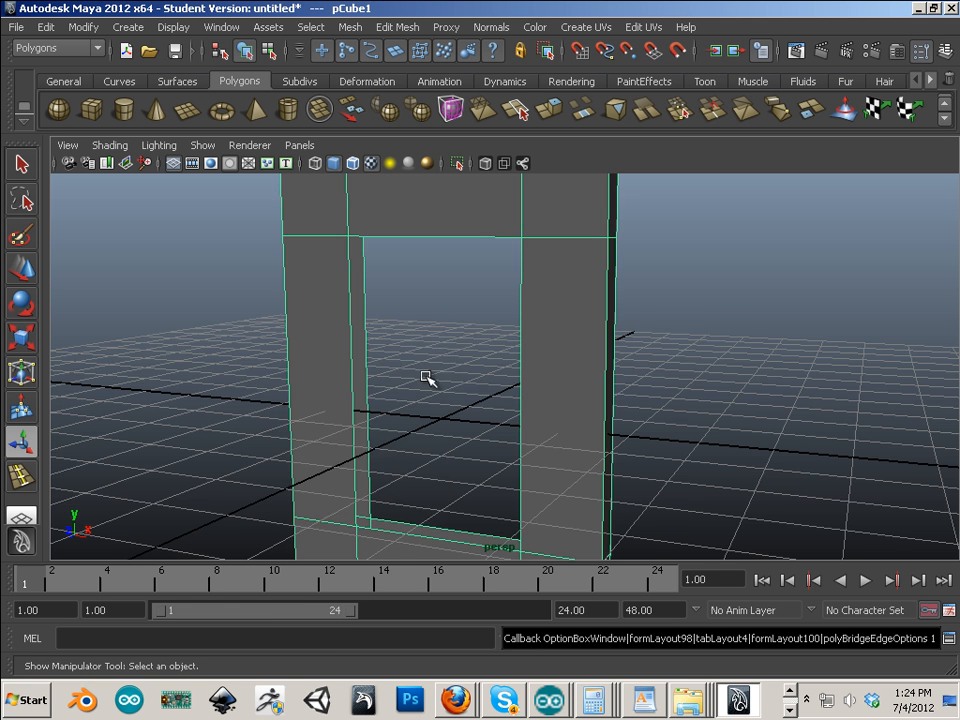
pyautogui.moveTo(427, 378)
pyautogui.keyDown('alt'); pyautogui.mouseDown()
pyautogui.moveTo(414, 354)
pyautogui.moveTo(431, 354)
pyautogui.mouseUp(); pyautogui.keyUp('alt')
# - Bridge the front and back edges on the left inner side of the window opening
pyautogui.moveTo(414, 343); pyautogui.dragTo(427, 307, button='right')
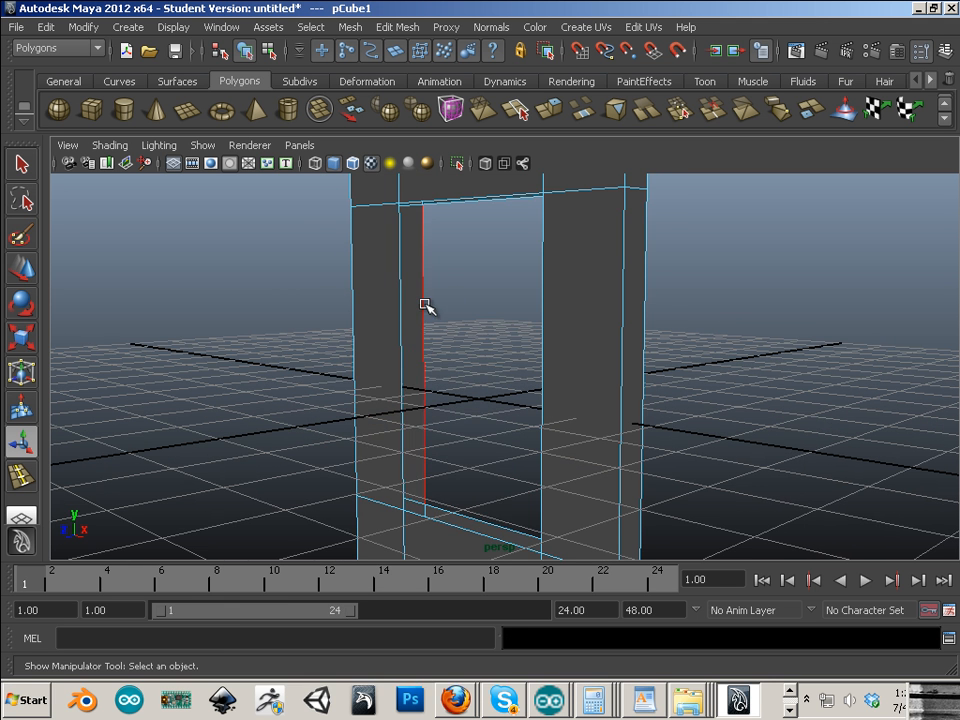
pyautogui.click(423, 303)
pyautogui.keyDown('alt'); pyautogui.moveTo(437, 362); pyautogui.dragTo(503, 272); pyautogui.keyUp('alt')
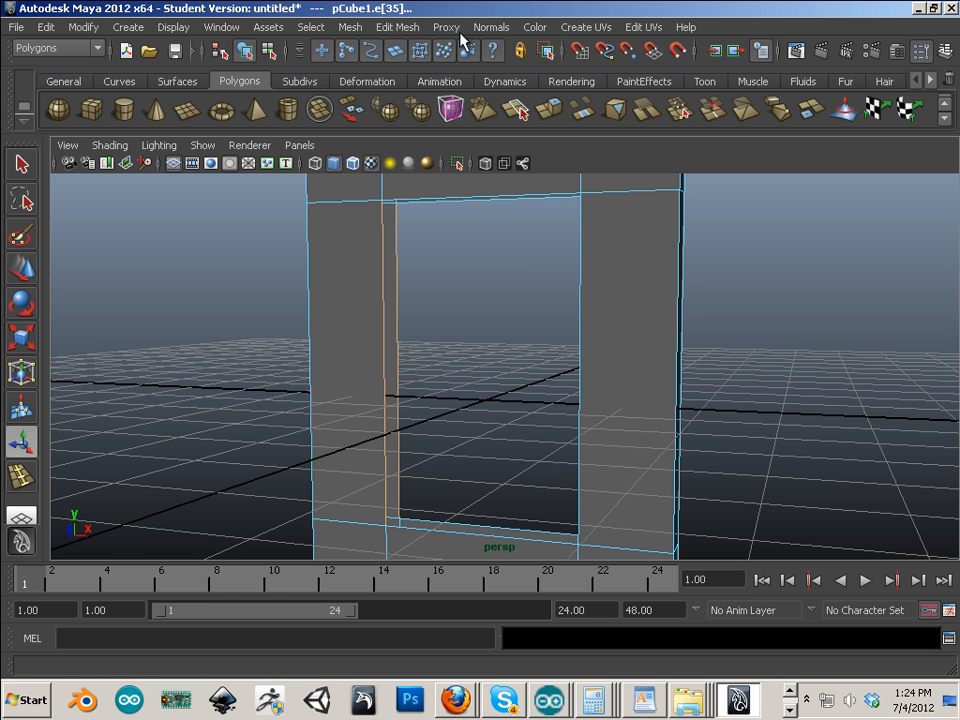
pyautogui.click(399, 27)
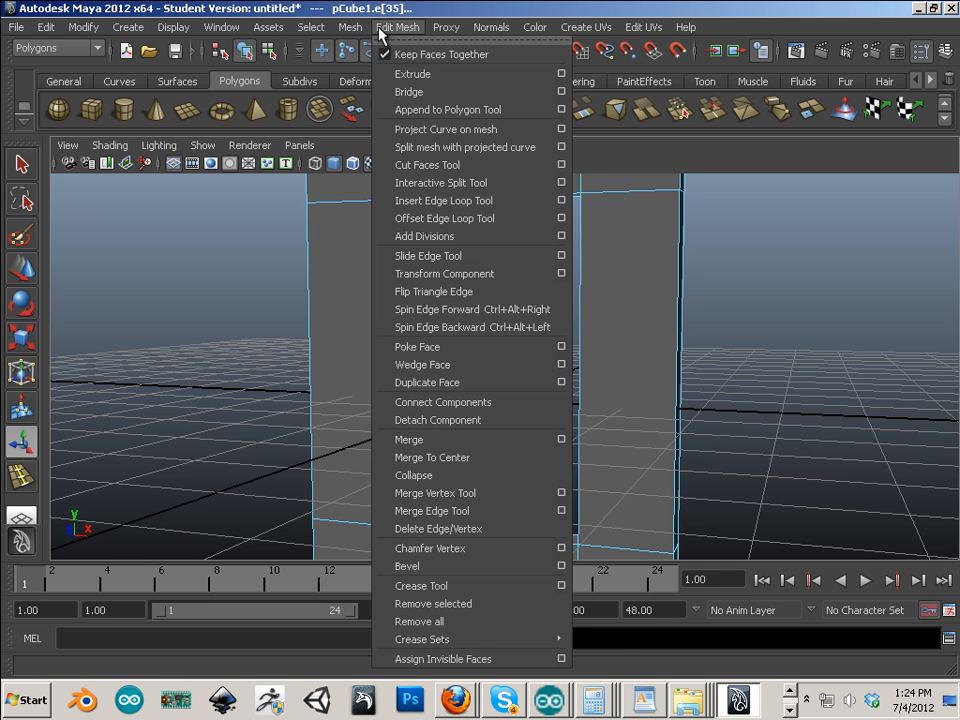
pyautogui.click(403, 92)
# - Bridge the front and back edges along the top of the window opening
pyautogui.moveTo(415, 270)
pyautogui.keyDown('alt'); pyautogui.mouseDown()
pyautogui.moveTo(421, 294)
pyautogui.moveTo(394, 330)
pyautogui.moveTo(407, 289)
pyautogui.mouseUp(); pyautogui.keyUp('alt')
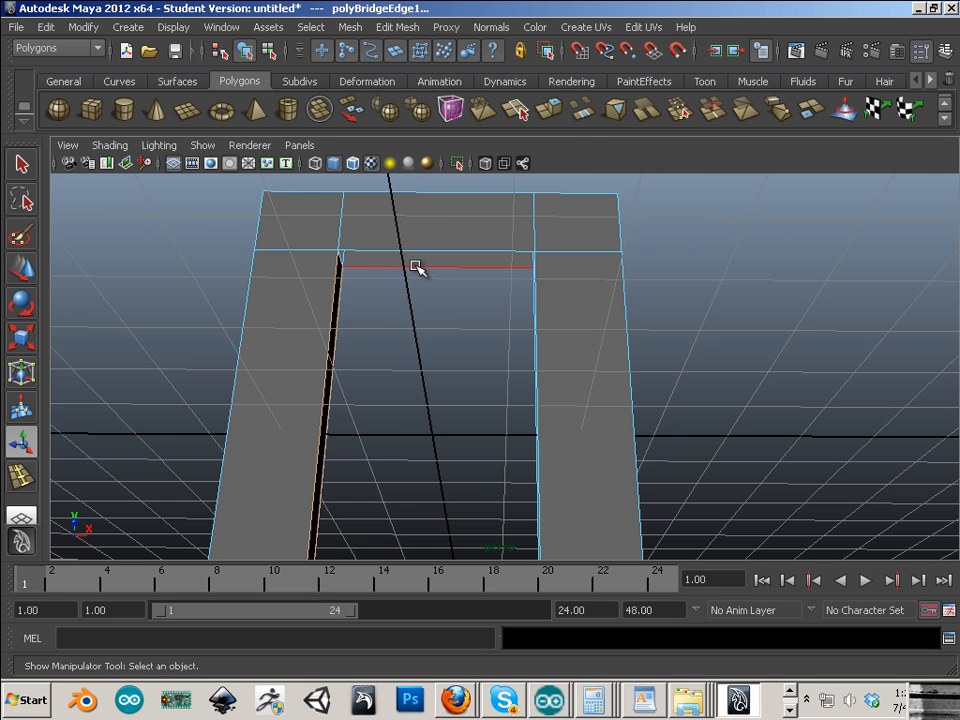
pyautogui.moveTo(416, 265); pyautogui.dragTo(418, 226, button='right')
pyautogui.click(416, 258)
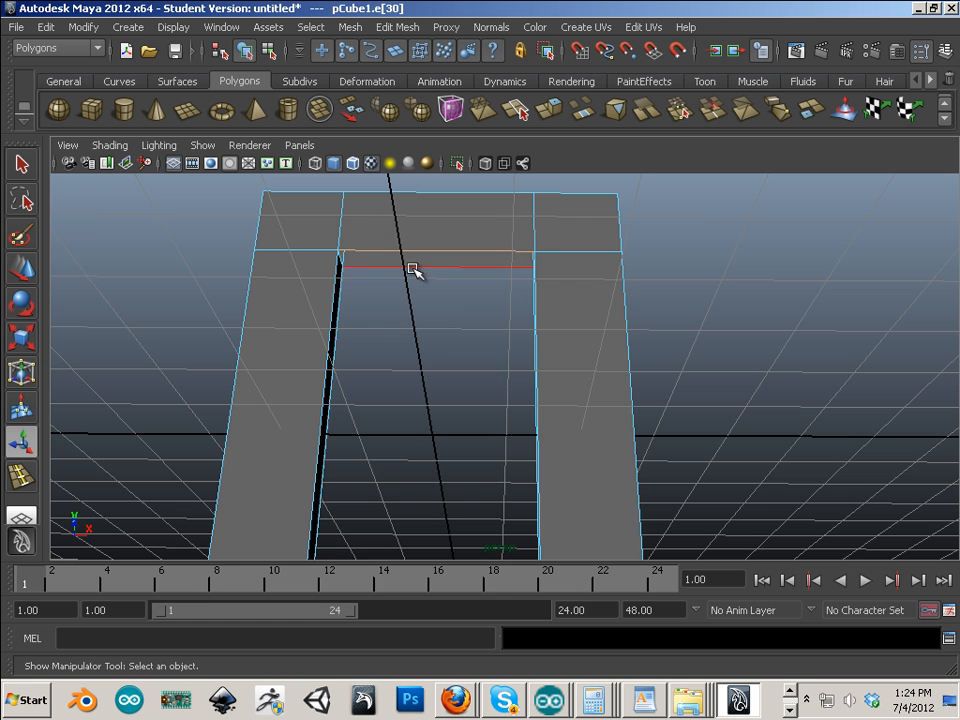
pyautogui.click(405, 27)
pyautogui.click(410, 92)
# - Bridge the front and back edges on the right inner side of the window opening
pyautogui.scroll(-3, 381, 345)
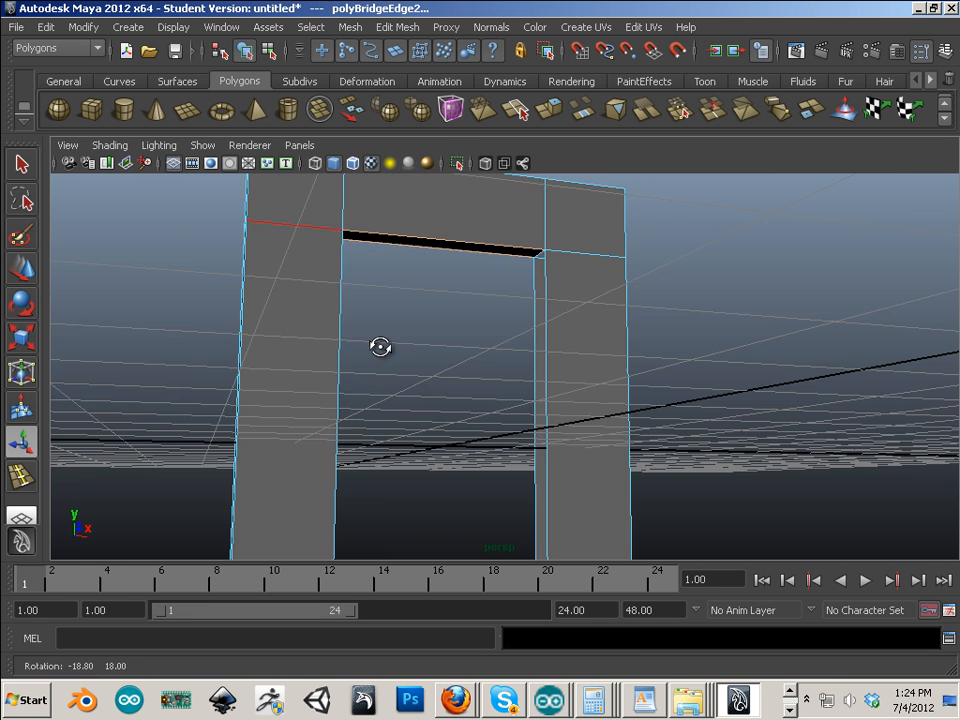
pyautogui.keyDown('alt'); pyautogui.moveTo(381, 345); pyautogui.dragTo(542, 338); pyautogui.keyUp('alt')
pyautogui.click(551, 337)
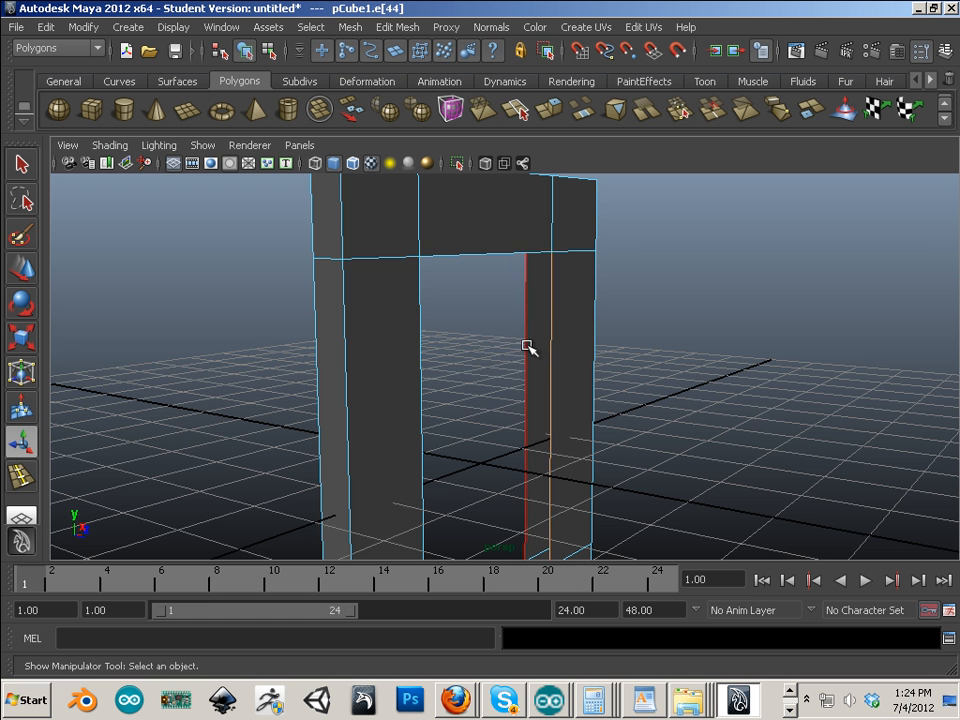
pyautogui.click(529, 347)
pyautogui.click(399, 28)
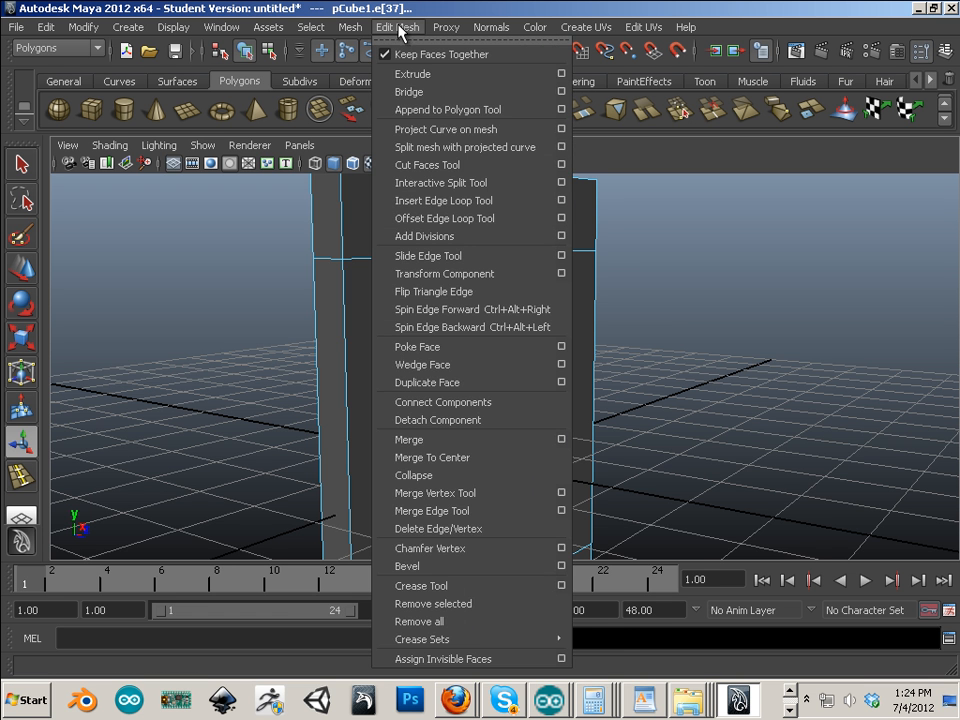
pyautogui.click(404, 92)
# - Bridge the front and back edges along the bottom of the window opening
pyautogui.keyDown('alt'); pyautogui.moveTo(508, 375); pyautogui.dragTo(435, 440); pyautogui.keyUp('alt')
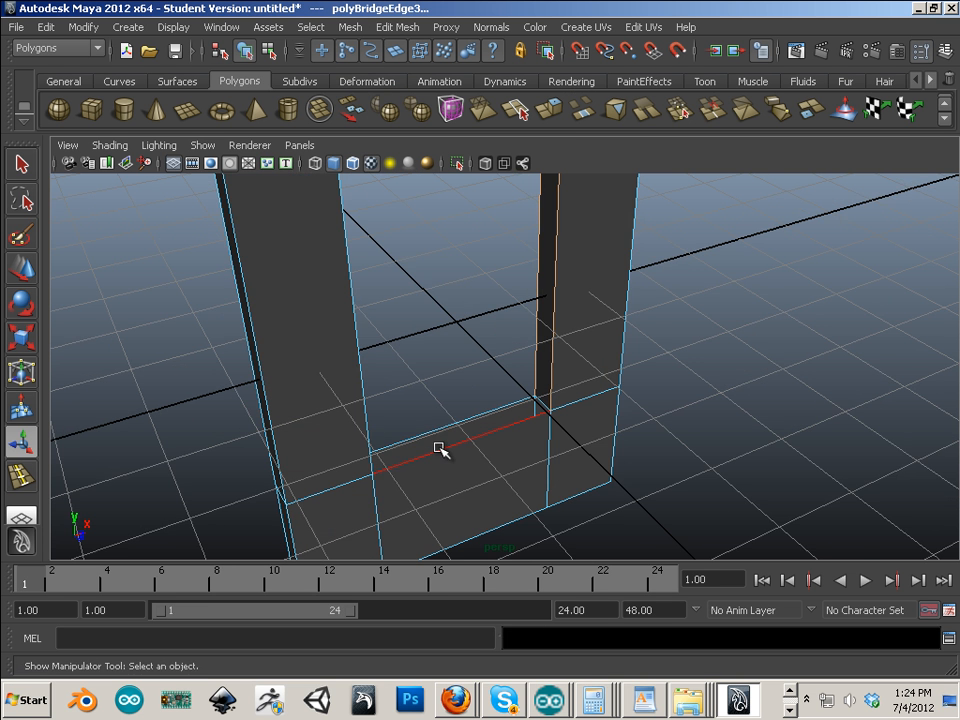
pyautogui.keyDown('alt'); pyautogui.moveTo(589, 452); pyautogui.dragTo(382, 88); pyautogui.keyUp('alt')
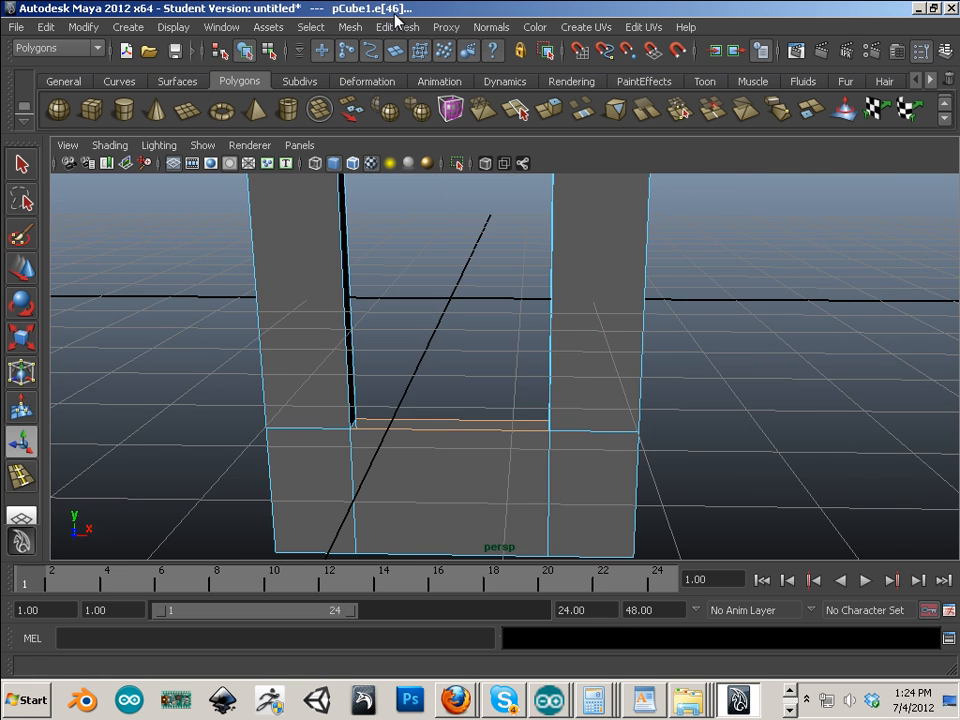
pyautogui.click(399, 27)
pyautogui.click(418, 93)
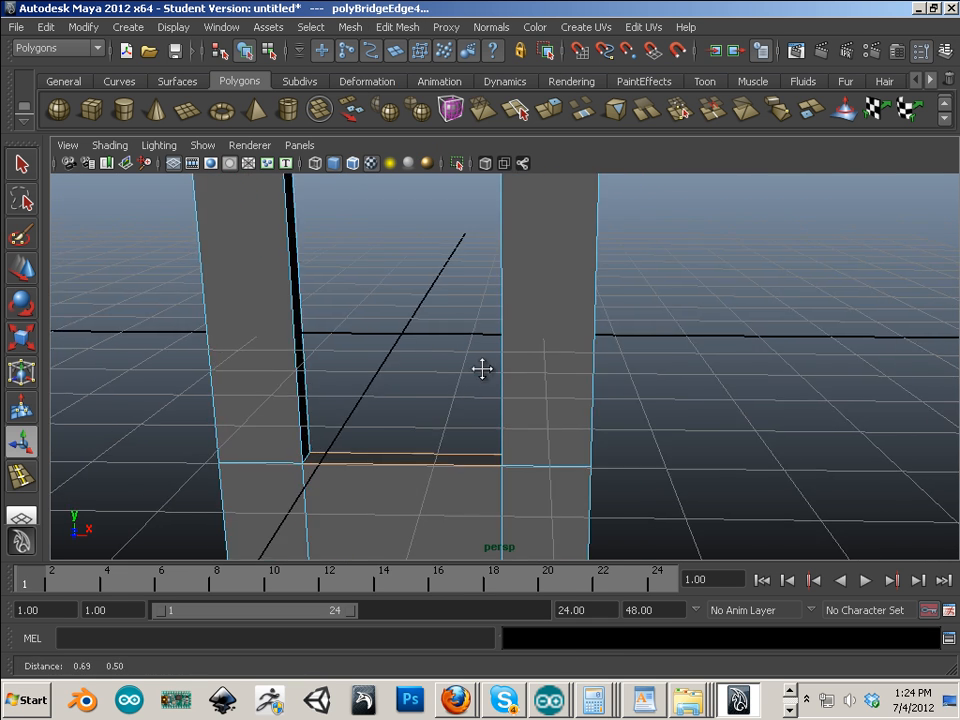
# - Return to object mode and examine the wall's window opening from the front, back and inner sides
pyautogui.keyDown('alt'); pyautogui.moveTo(482, 369); pyautogui.dragTo(460, 357); pyautogui.keyUp('alt')
pyautogui.moveTo(462, 358); pyautogui.dragTo(530, 335, button='right')
pyautogui.click(326, 315)
pyautogui.keyDown('alt'); pyautogui.moveTo(326, 315); pyautogui.dragTo(452, 309); pyautogui.keyUp('alt')
pyautogui.keyDown('alt'); pyautogui.moveTo(452, 309); pyautogui.dragTo(615, 319, button='middle'); pyautogui.keyUp('alt')
pyautogui.keyDown('alt'); pyautogui.moveTo(615, 319); pyautogui.dragTo(401, 305); pyautogui.keyUp('alt')
pyautogui.keyDown('alt'); pyautogui.moveTo(401, 305); pyautogui.dragTo(375, 371, button='right'); pyautogui.keyUp('alt')
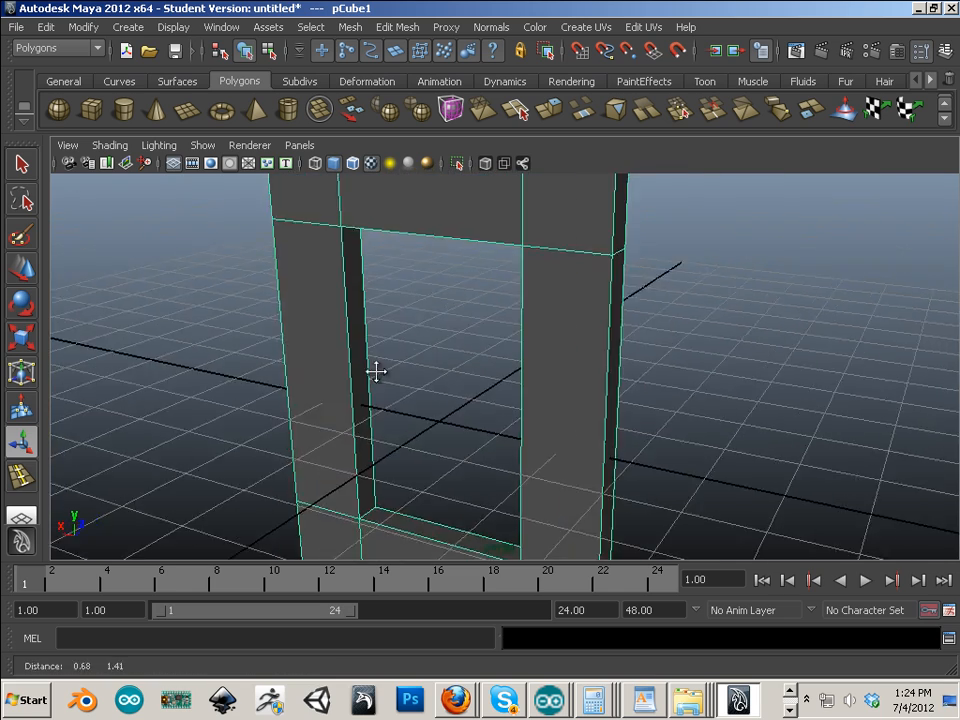
pyautogui.keyDown('alt'); pyautogui.moveTo(375, 371); pyautogui.dragTo(349, 341); pyautogui.keyUp('alt')
pyautogui.keyDown('alt'); pyautogui.moveTo(349, 341); pyautogui.dragTo(371, 339, button='right'); pyautogui.keyUp('alt')
pyautogui.keyDown('alt'); pyautogui.moveTo(371, 339); pyautogui.dragTo(465, 371); pyautogui.keyUp('alt')
pyautogui.keyDown('alt'); pyautogui.moveTo(465, 371); pyautogui.dragTo(534, 378, button='middle'); pyautogui.keyUp('alt')
pyautogui.keyDown('alt'); pyautogui.moveTo(534, 378); pyautogui.dragTo(500, 362); pyautogui.keyUp('alt')
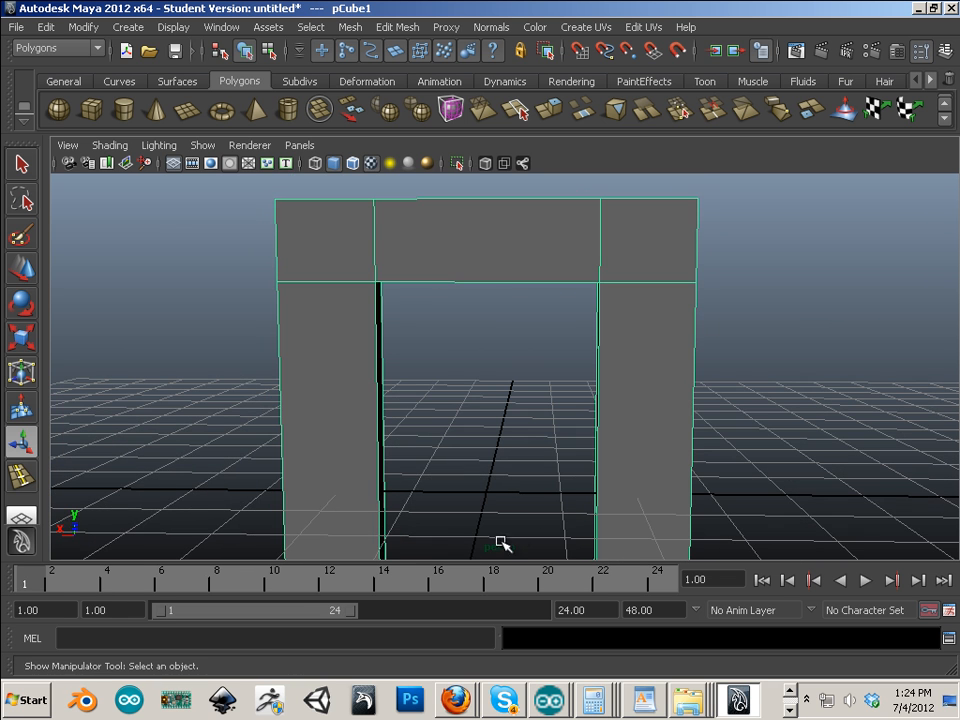
pyautogui.keyDown('alt'); pyautogui.moveTo(501, 543); pyautogui.dragTo(516, 454, button='middle'); pyautogui.keyUp('alt')
pyautogui.keyDown('alt'); pyautogui.moveTo(516, 454); pyautogui.dragTo(465, 388); pyautogui.keyUp('alt')
pyautogui.keyDown('alt'); pyautogui.moveTo(473, 338); pyautogui.dragTo(406, 327); pyautogui.keyUp('alt')
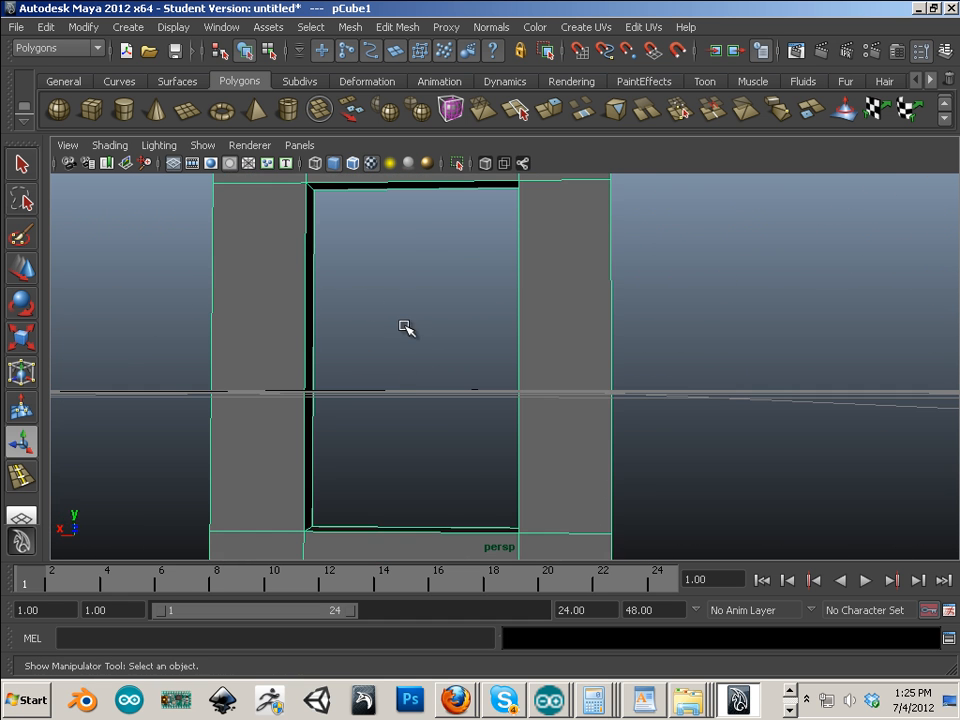
pyautogui.keyDown('alt'); pyautogui.moveTo(417, 388); pyautogui.dragTo(425, 440, button='middle'); pyautogui.keyUp('alt')
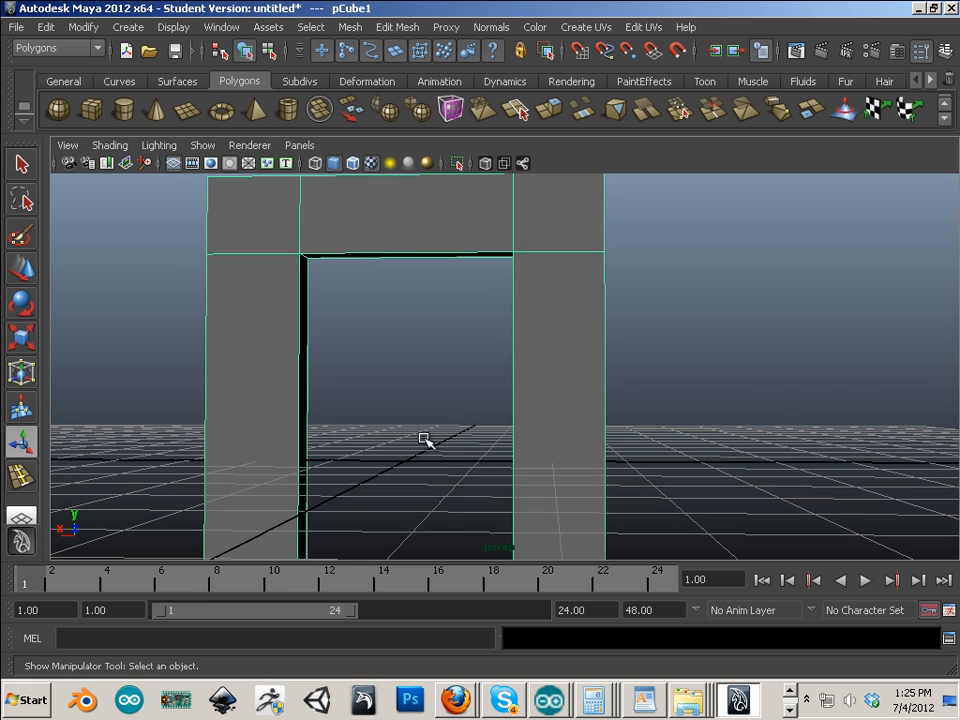
# - Duplicate the wall face directly above the window opening with Duplicate Face
pyautogui.moveTo(423, 244); pyautogui.dragTo(424, 285, button='right')
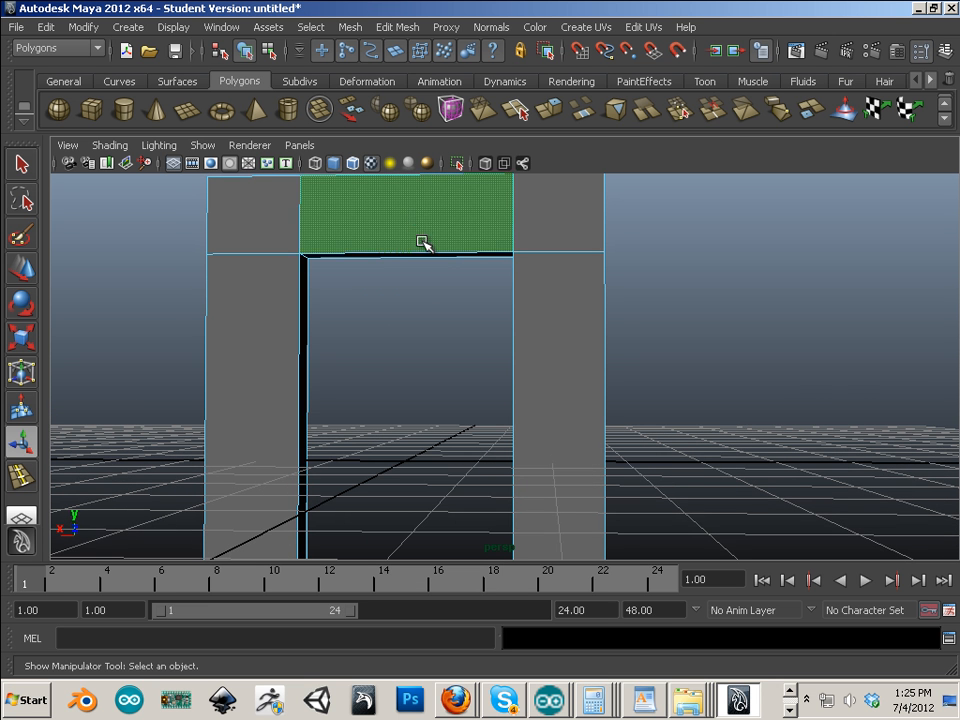
pyautogui.click(424, 240)
pyautogui.click(397, 27)
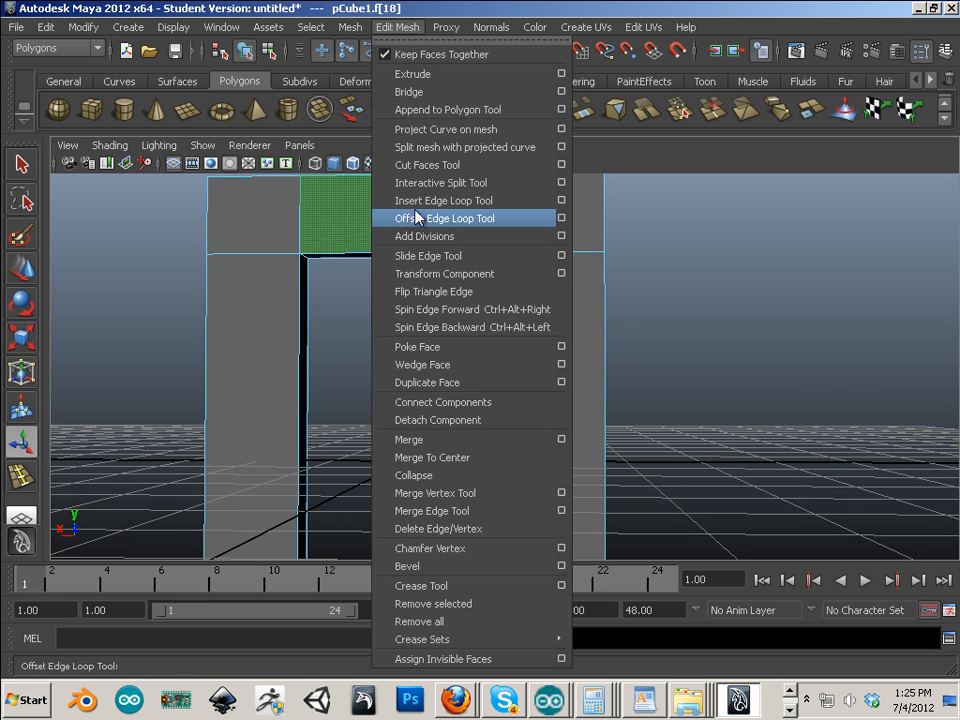
pyautogui.click(428, 383)
pyautogui.keyDown('alt'); pyautogui.moveTo(313, 360); pyautogui.dragTo(364, 369); pyautogui.keyUp('alt')
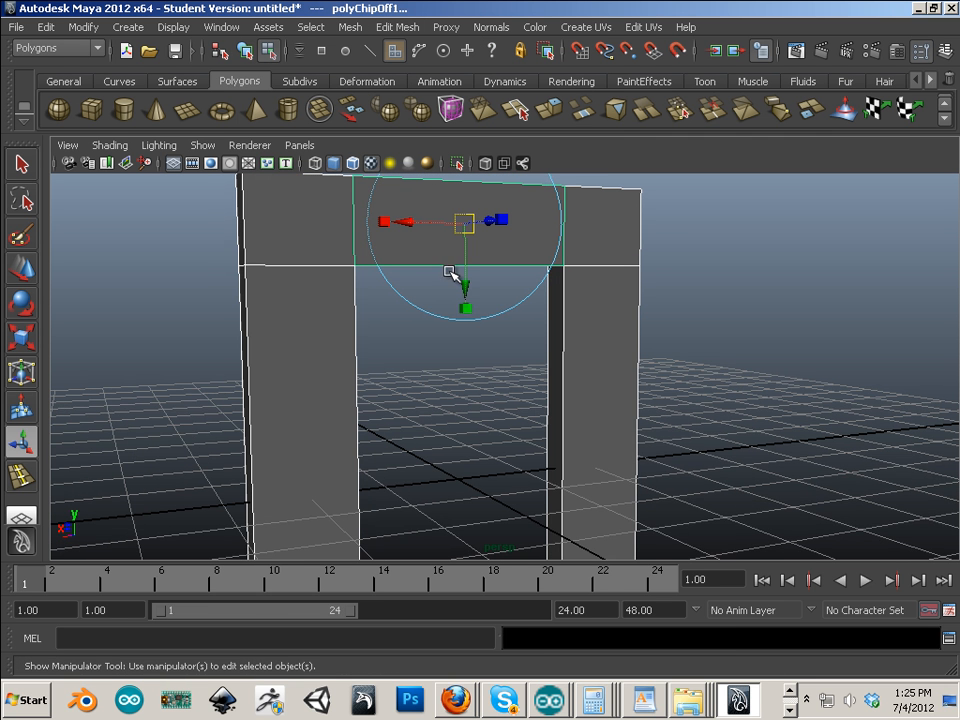
# - Move the duplicated face straight down into the window opening so its upper edge meets the opening's top, and return to object mode
pyautogui.keyDown('alt'); pyautogui.moveTo(462, 256); pyautogui.dragTo(475, 299); pyautogui.keyUp('alt')
pyautogui.moveTo(521, 229); pyautogui.dragTo(522, 230)
pyautogui.keyDown('alt'); pyautogui.moveTo(433, 370); pyautogui.dragTo(207, 330); pyautogui.keyUp('alt')
pyautogui.moveTo(502, 276); pyautogui.dragTo(510, 381)
pyautogui.keyDown('alt'); pyautogui.moveTo(510, 381); pyautogui.dragTo(461, 346, button='right'); pyautogui.keyUp('alt')
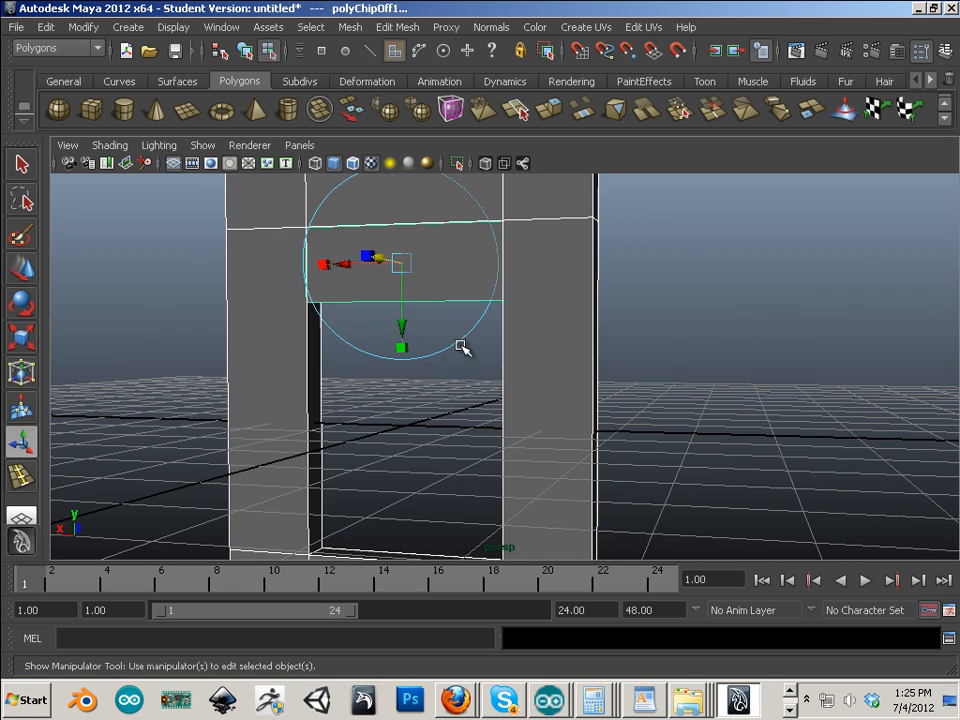
pyautogui.moveTo(463, 281); pyautogui.dragTo(521, 264, button='right')
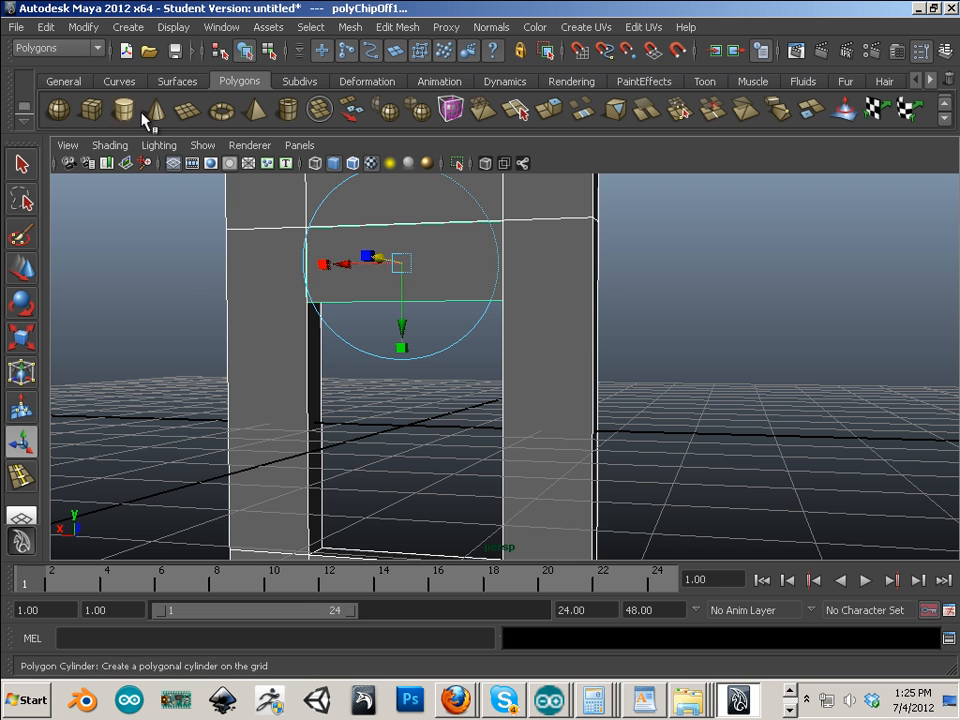
# - Move the bottom edge of the duplicated window panel down to roughly the middle of the opening's height
pyautogui.click(372, 333)
pyautogui.moveTo(428, 287); pyautogui.dragTo(424, 328, button='right')
pyautogui.click(425, 296)
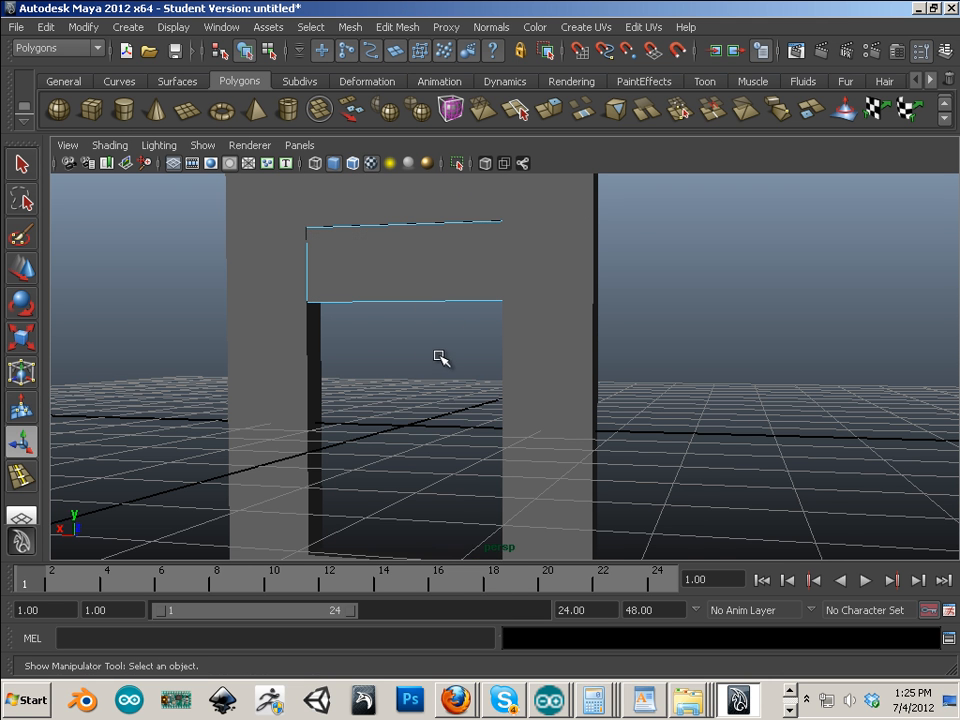
pyautogui.keyDown('alt'); pyautogui.moveTo(438, 356); pyautogui.dragTo(428, 344, button='middle'); pyautogui.keyUp('alt')
pyautogui.click(399, 264)
pyautogui.click(404, 374)
pyautogui.moveTo(413, 286); pyautogui.dragTo(415, 328, button='right')
pyautogui.moveTo(420, 281); pyautogui.dragTo(420, 241, button='right')
pyautogui.moveTo(424, 333); pyautogui.dragTo(398, 287)
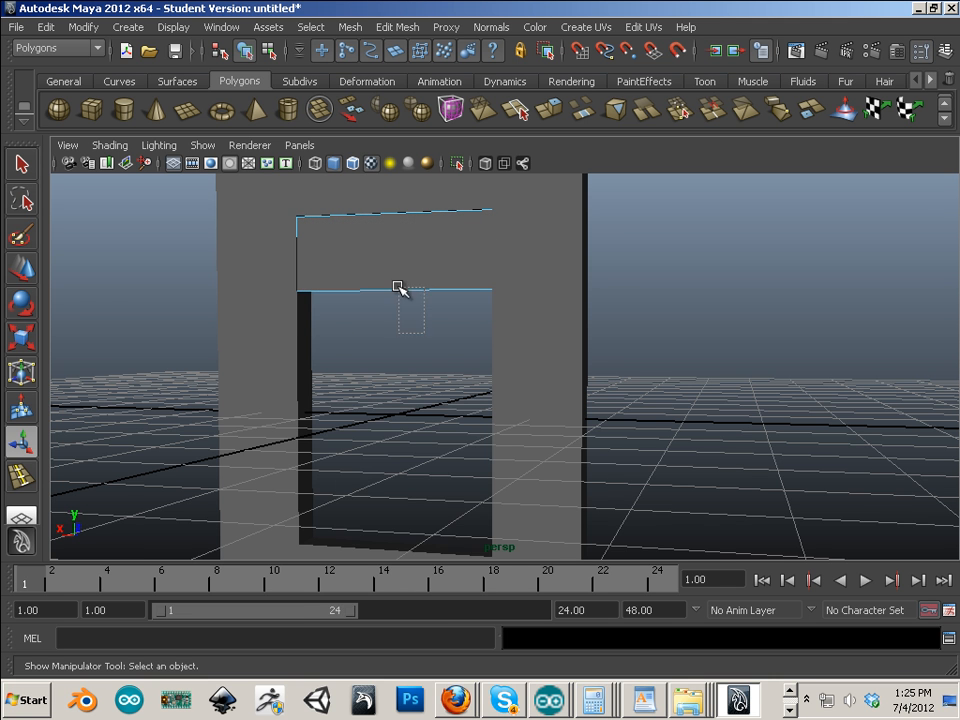
pyautogui.click(22, 268)
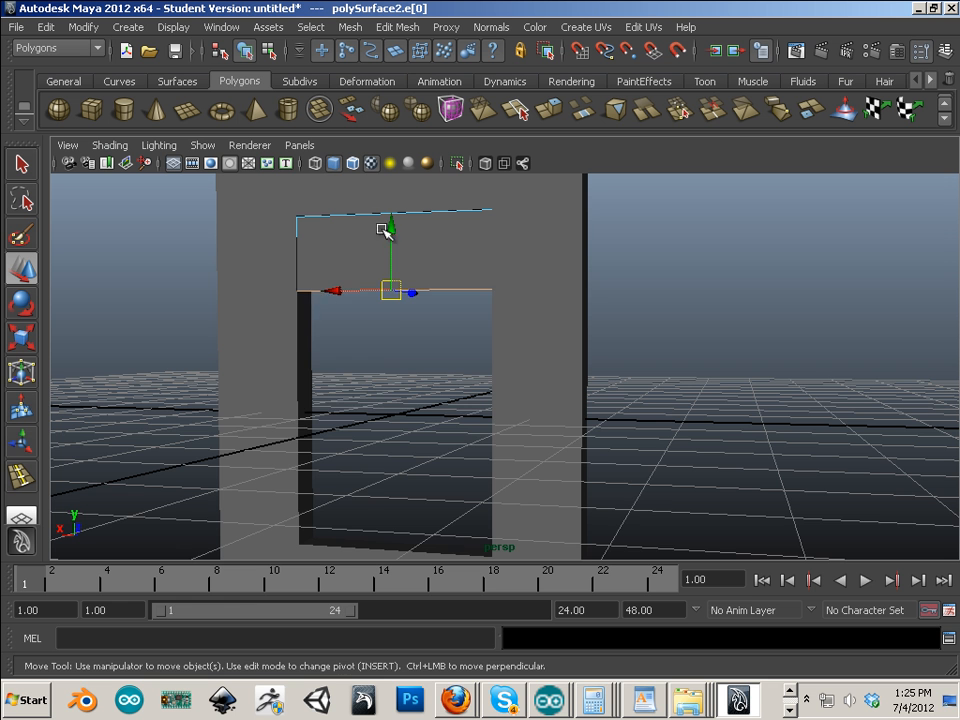
pyautogui.moveTo(383, 231); pyautogui.dragTo(356, 372)
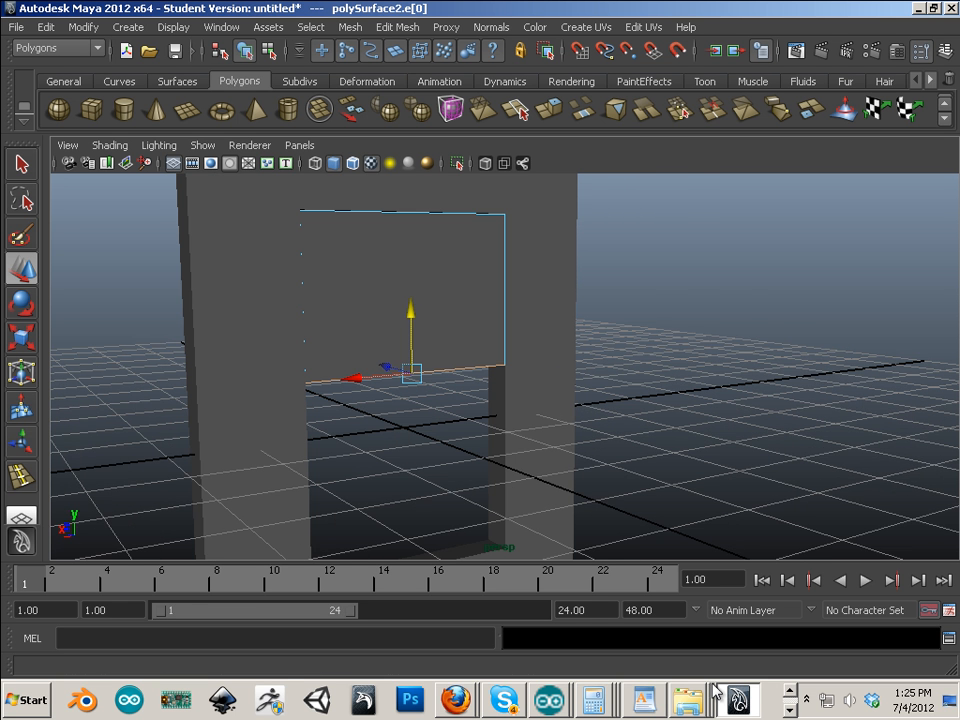
# - Switch to the brick house reference photo in Windows Photo Viewer, examine its windows, and move the photo aside
pyautogui.click(790, 711)
pyautogui.click(215, 705)
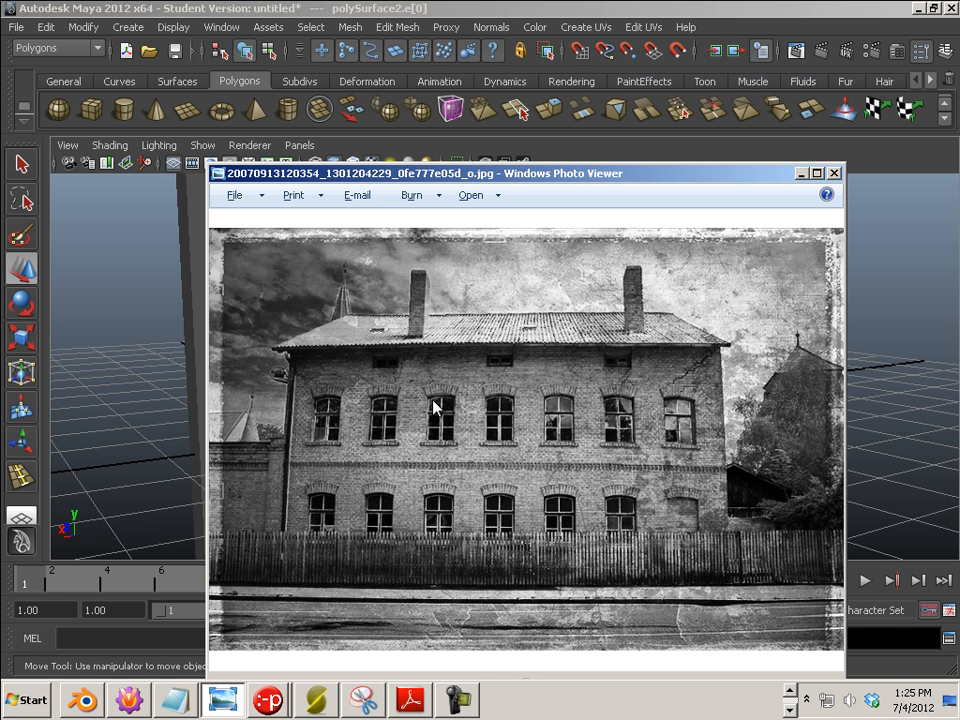
pyautogui.moveTo(420, 180); pyautogui.dragTo(959, 372)
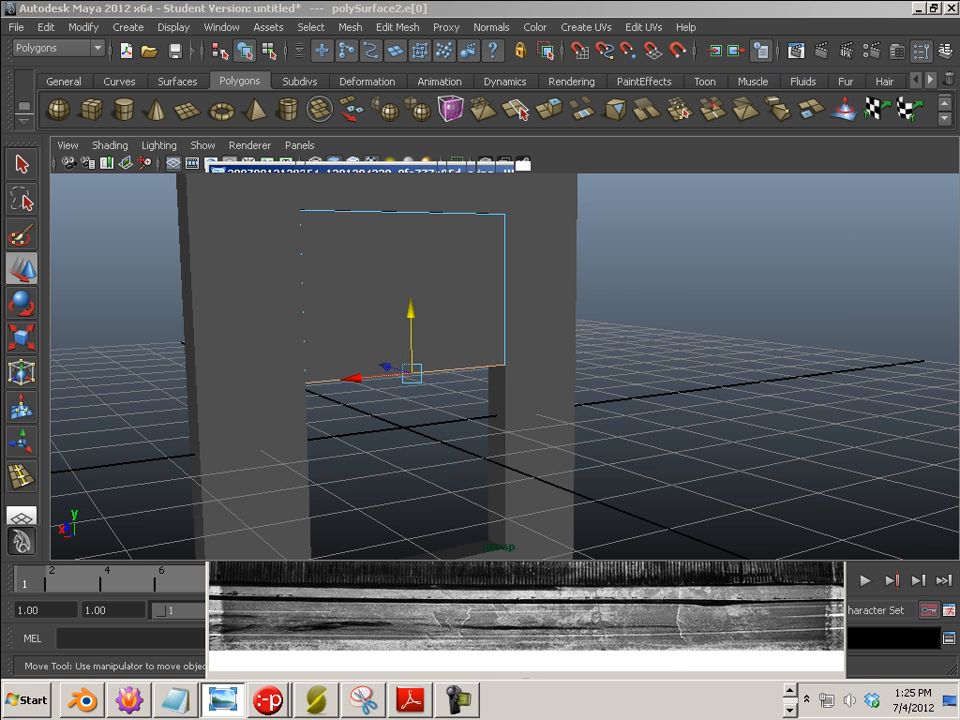
# - Leave edge selection and enable Wireframe on Shaded display in the perspective view
pyautogui.keyDown('alt'); pyautogui.moveTo(390, 498); pyautogui.dragTo(339, 512); pyautogui.keyUp('alt')
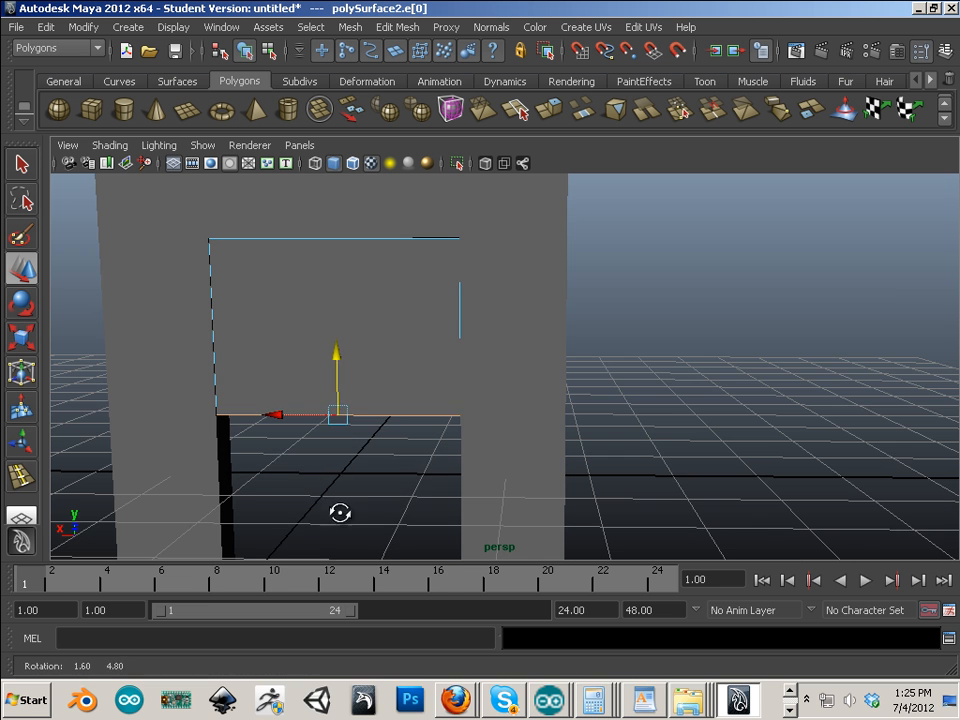
pyautogui.moveTo(362, 377); pyautogui.dragTo(425, 376, button='right')
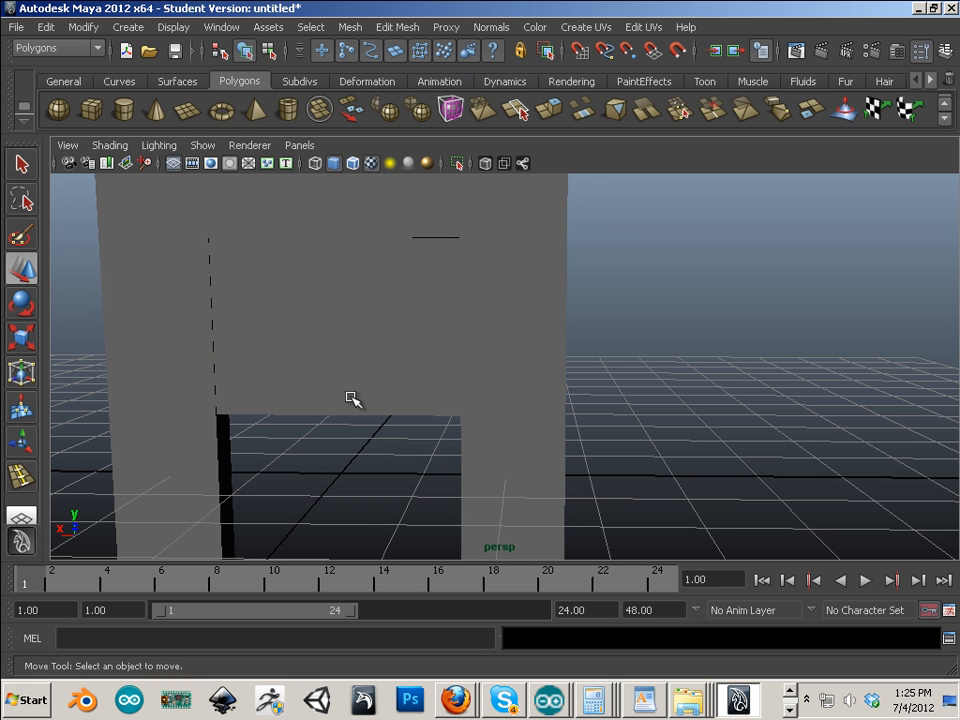
pyautogui.click(110, 145)
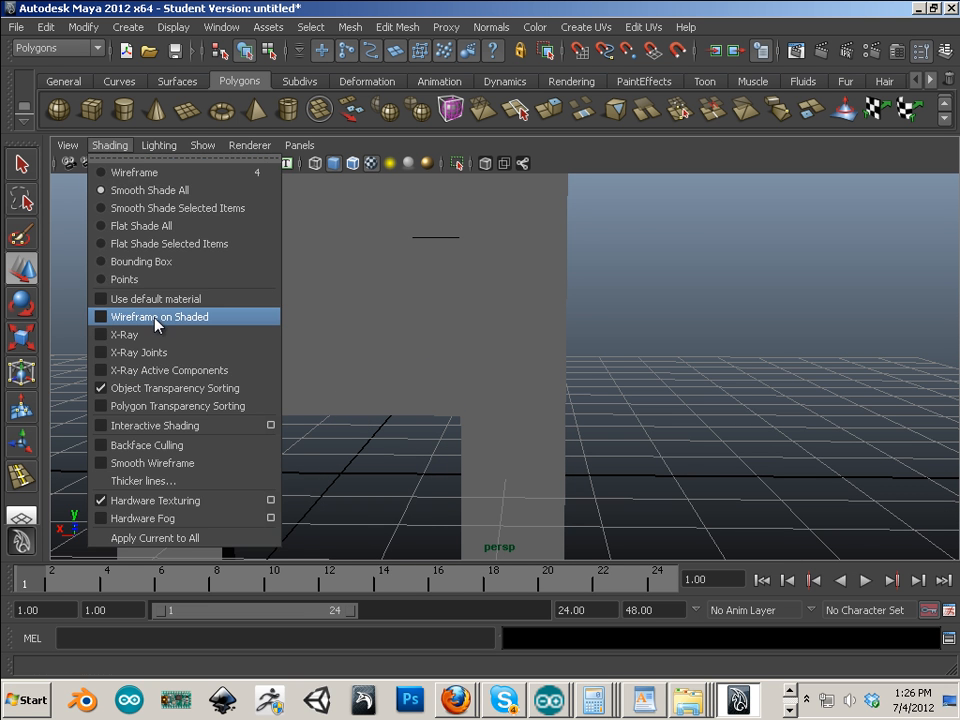
pyautogui.click(122, 316)
pyautogui.keyDown('alt'); pyautogui.moveTo(432, 425); pyautogui.dragTo(283, 377); pyautogui.keyUp('alt')
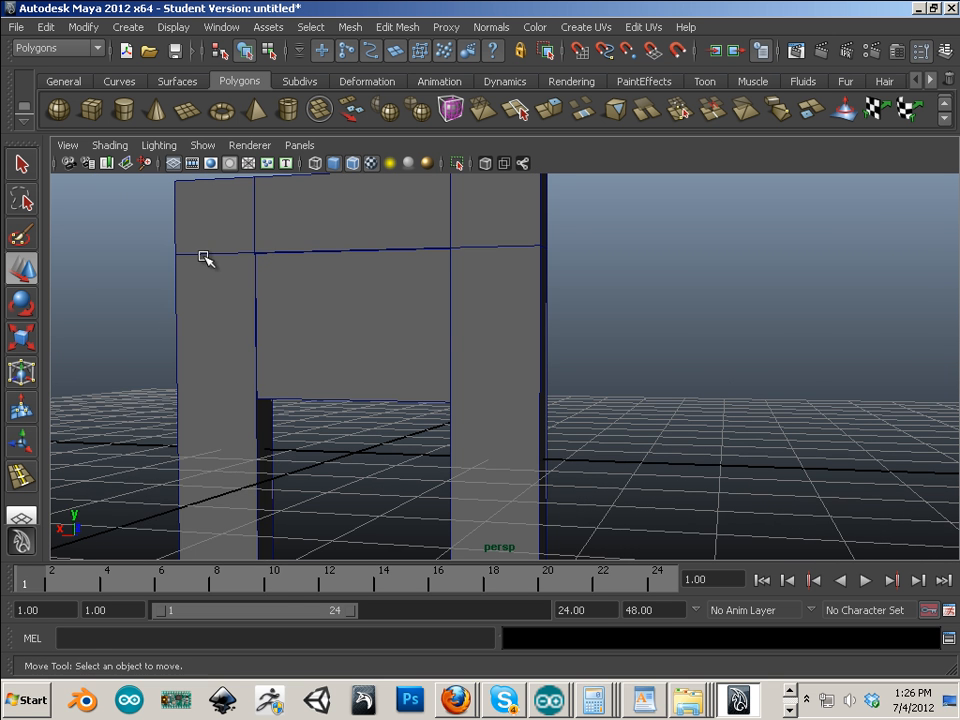
# - Select both the wall and the window panel in object mode and delete their construction history
pyautogui.moveTo(205, 258); pyautogui.dragTo(310, 232, button='right')
pyautogui.moveTo(232, 298); pyautogui.dragTo(232, 298)
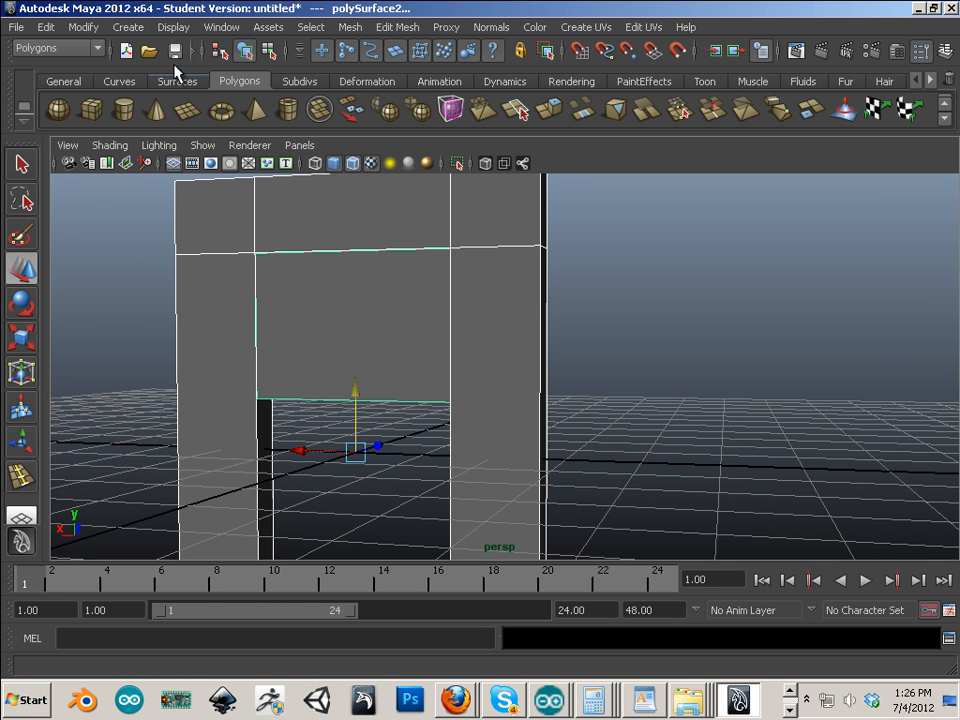
pyautogui.click(46, 27)
pyautogui.moveTo(150, 220)
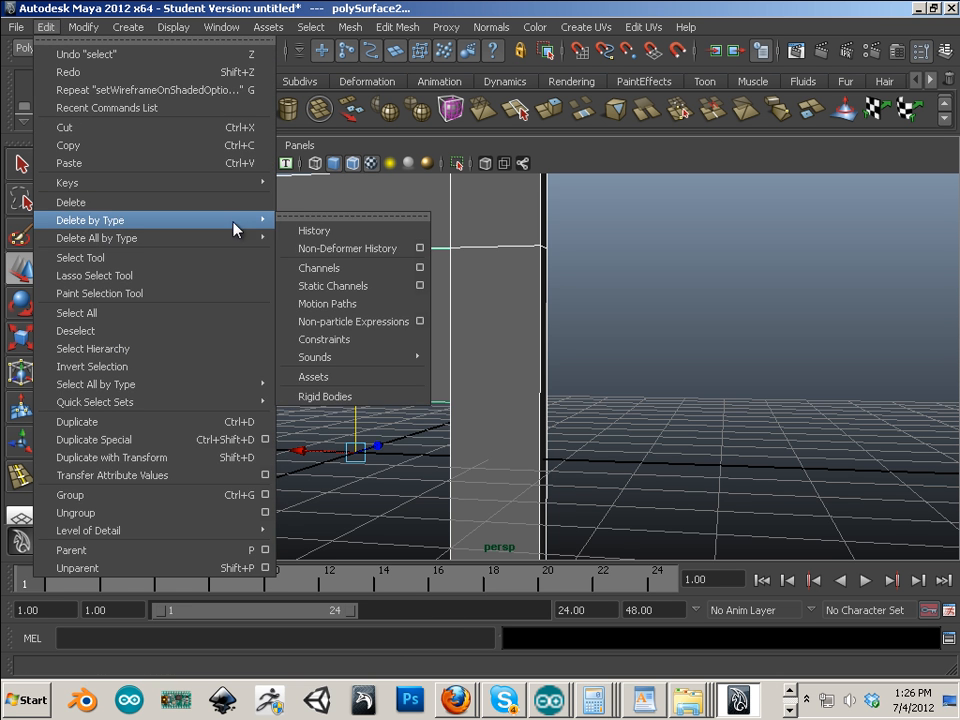
pyautogui.click(311, 232)
pyautogui.moveTo(335, 305)
pyautogui.keyDown('alt'); pyautogui.mouseDown()
pyautogui.moveTo(349, 285)
pyautogui.moveTo(348, 312)
pyautogui.mouseUp(); pyautogui.keyUp('alt')
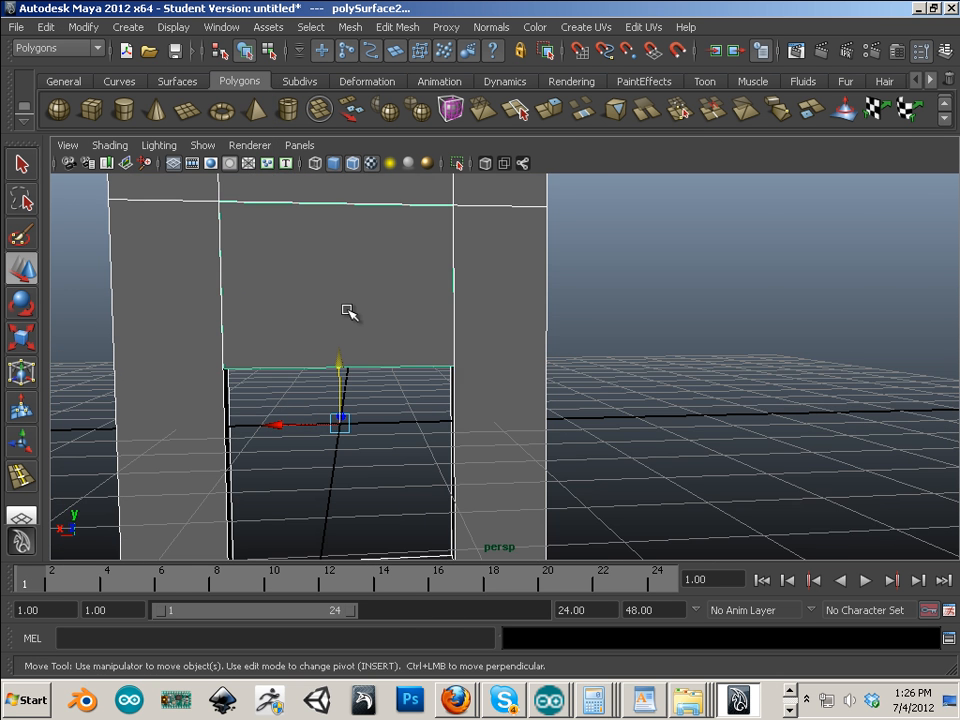
# - In the front view, insert a vertical edge loop down the middle of the window panel
pyautogui.press('space')
pyautogui.press('space')
pyautogui.keyDown('alt'); pyautogui.moveTo(358, 315); pyautogui.dragTo(285, 349, button='middle'); pyautogui.keyUp('alt')
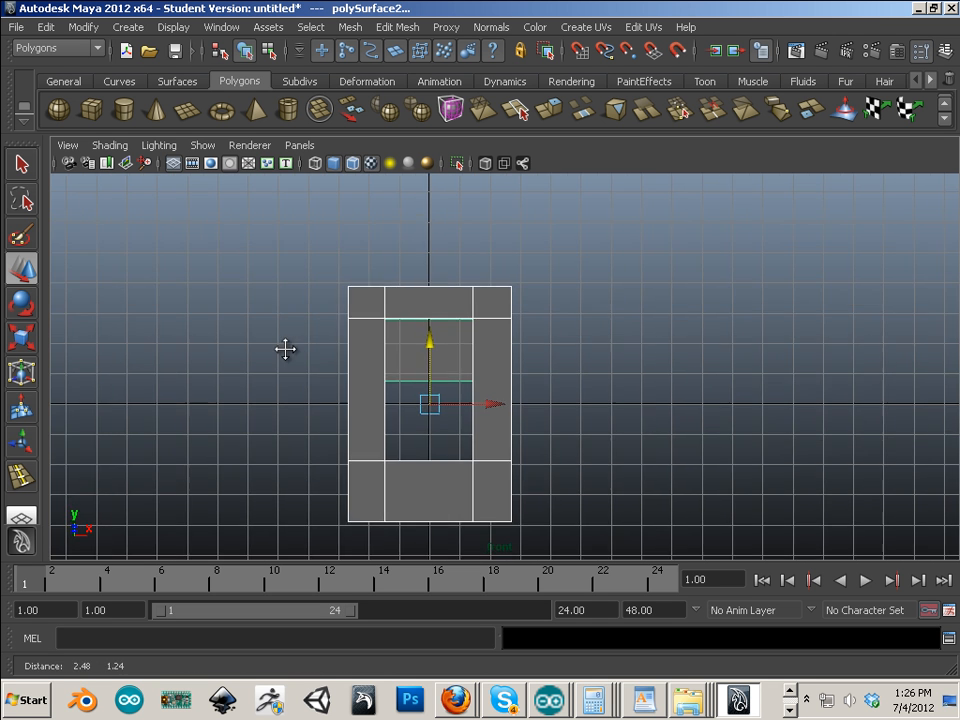
pyautogui.keyDown('alt'); pyautogui.moveTo(285, 349); pyautogui.dragTo(630, 560, button='right'); pyautogui.keyUp('alt')
pyautogui.keyDown('alt'); pyautogui.moveTo(340, 374); pyautogui.dragTo(440, 424, button='middle'); pyautogui.keyUp('alt')
pyautogui.keyDown('alt'); pyautogui.moveTo(412, 408); pyautogui.dragTo(444, 417, button='right'); pyautogui.keyUp('alt')
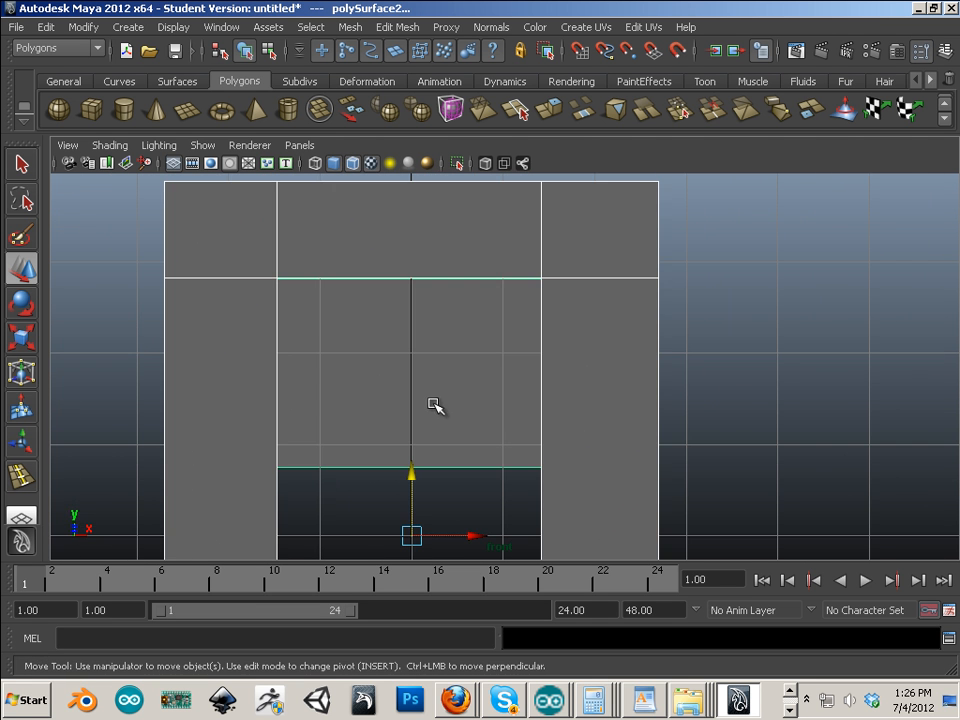
pyautogui.keyDown('alt'); pyautogui.moveTo(431, 403); pyautogui.dragTo(439, 377, button='middle'); pyautogui.keyUp('alt')
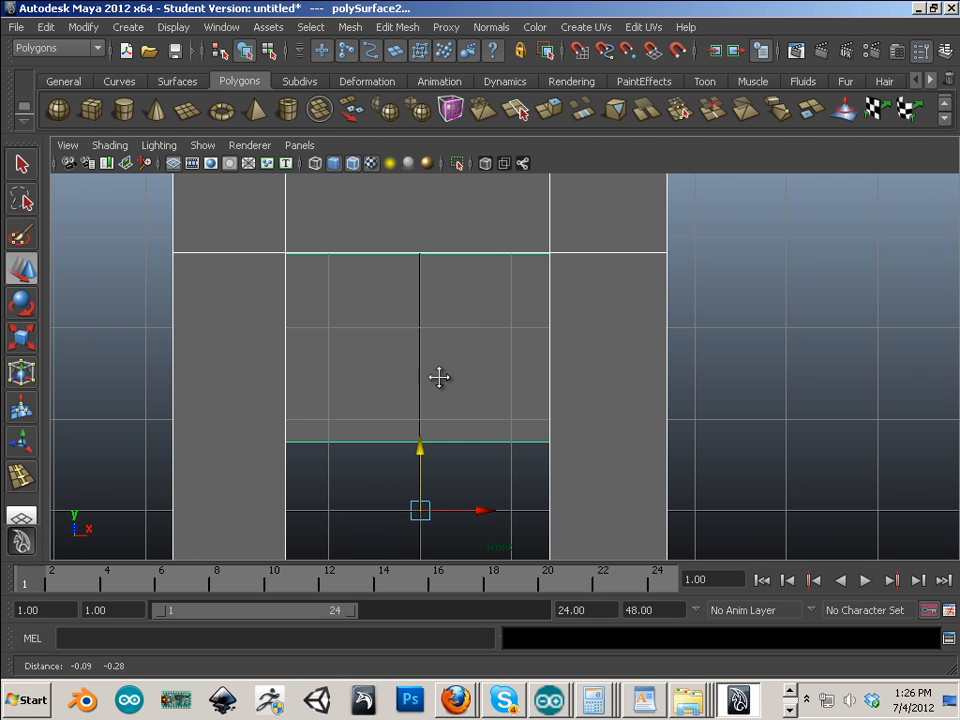
pyautogui.click(406, 30)
pyautogui.click(440, 199)
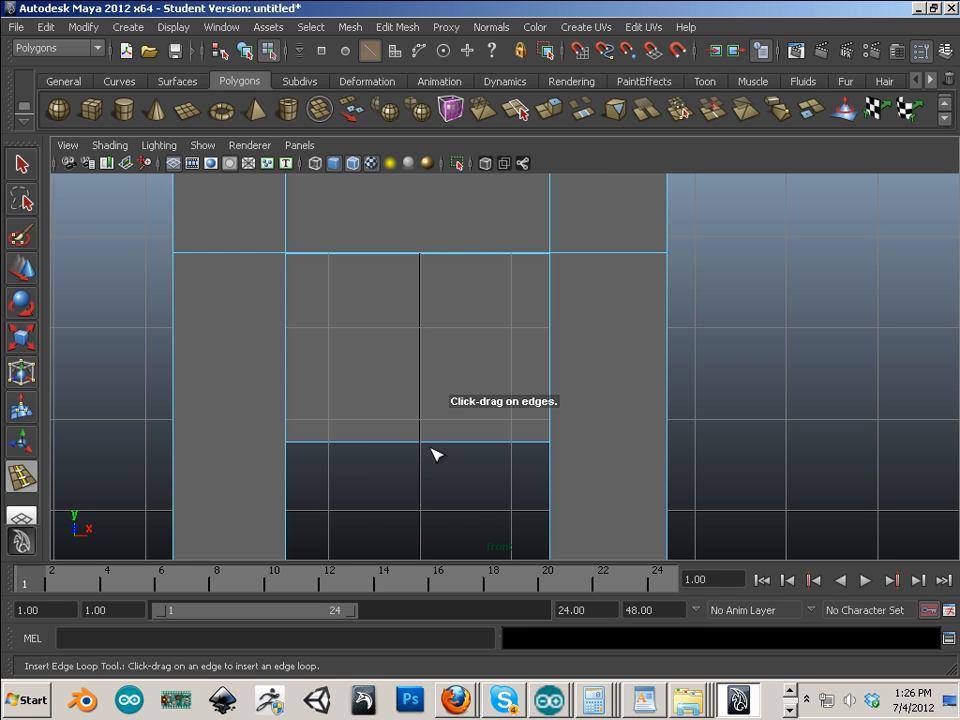
pyautogui.click(426, 451)
pyautogui.keyDown('alt'); pyautogui.moveTo(452, 469); pyautogui.dragTo(393, 383, button='middle'); pyautogui.keyUp('alt')
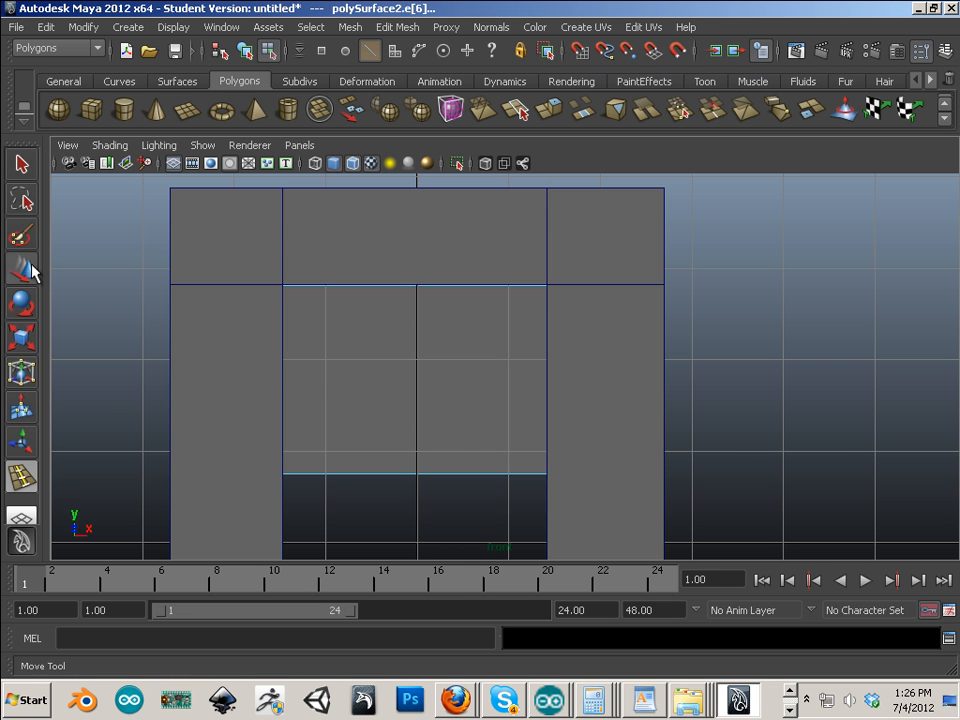
# - Return the window panel to object mode and set the front view to wireframe display
pyautogui.moveTo(377, 350); pyautogui.dragTo(420, 333, button='right')
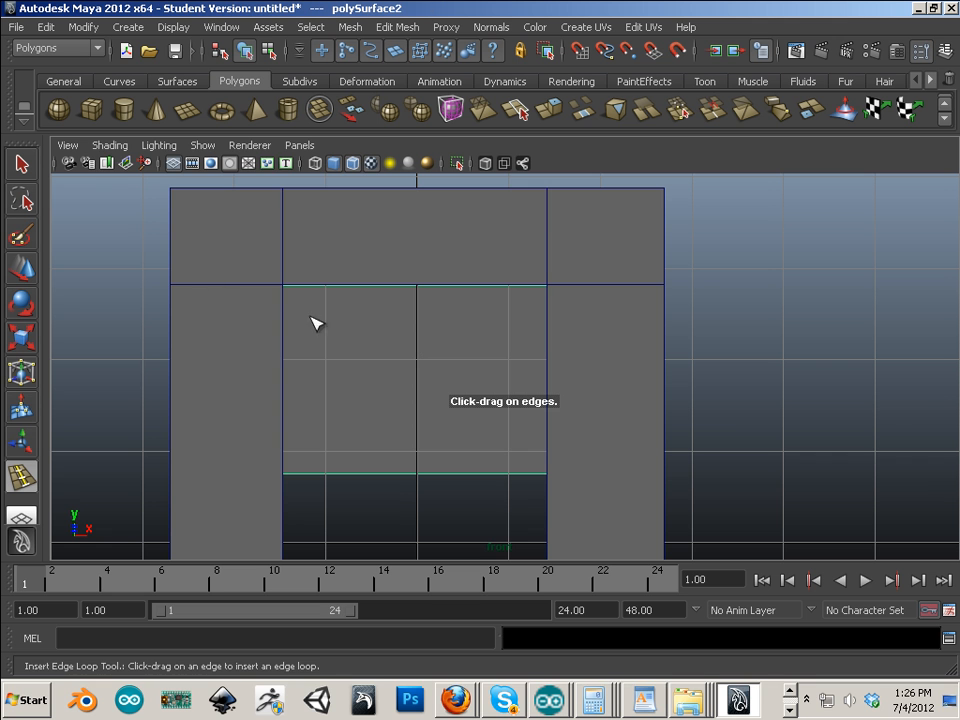
pyautogui.click(110, 145)
pyautogui.click(418, 385)
pyautogui.press('4')
pyautogui.scroll(2, 317, 313)
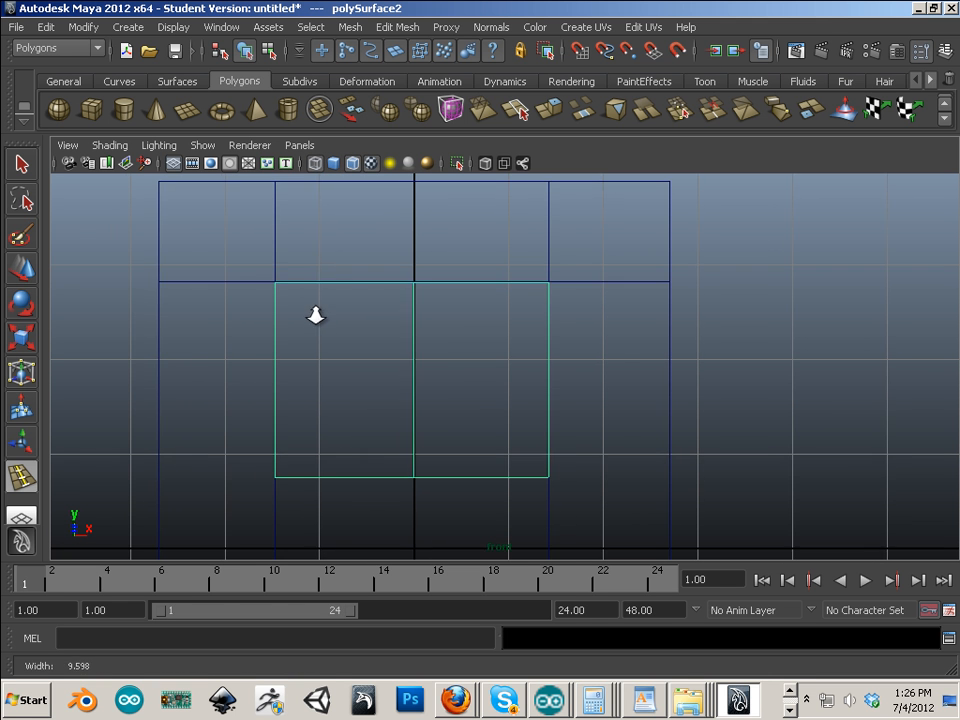
# - Insert horizontal edge loops just inside the top and bottom edges of the window panel
pyautogui.click(417, 32)
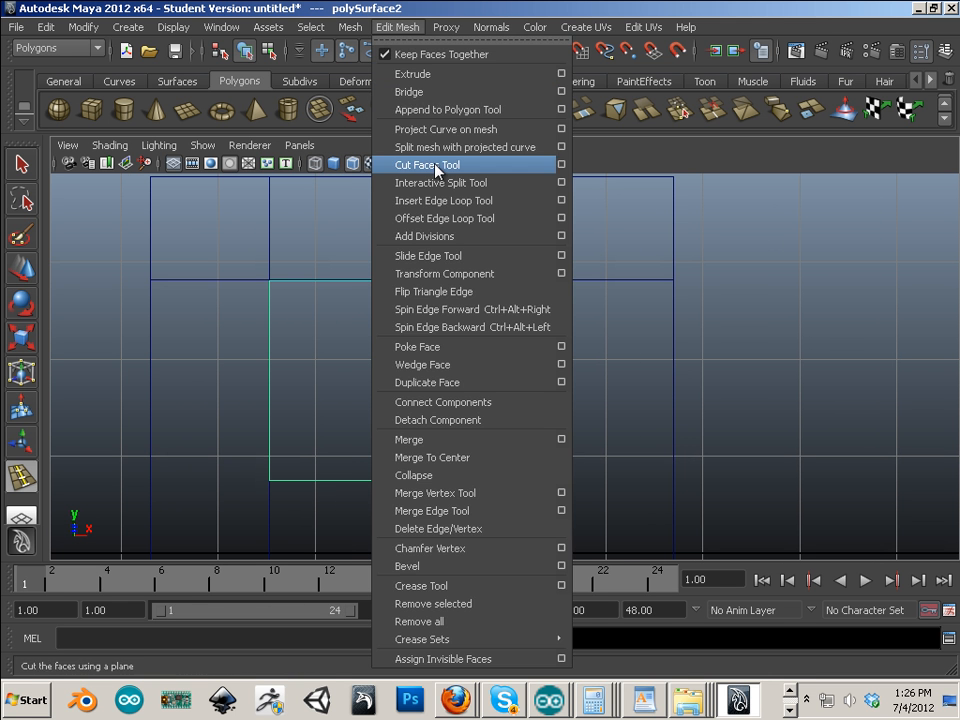
pyautogui.click(440, 197)
pyautogui.moveTo(414, 303); pyautogui.dragTo(417, 290)
pyautogui.moveTo(416, 457); pyautogui.dragTo(408, 466)
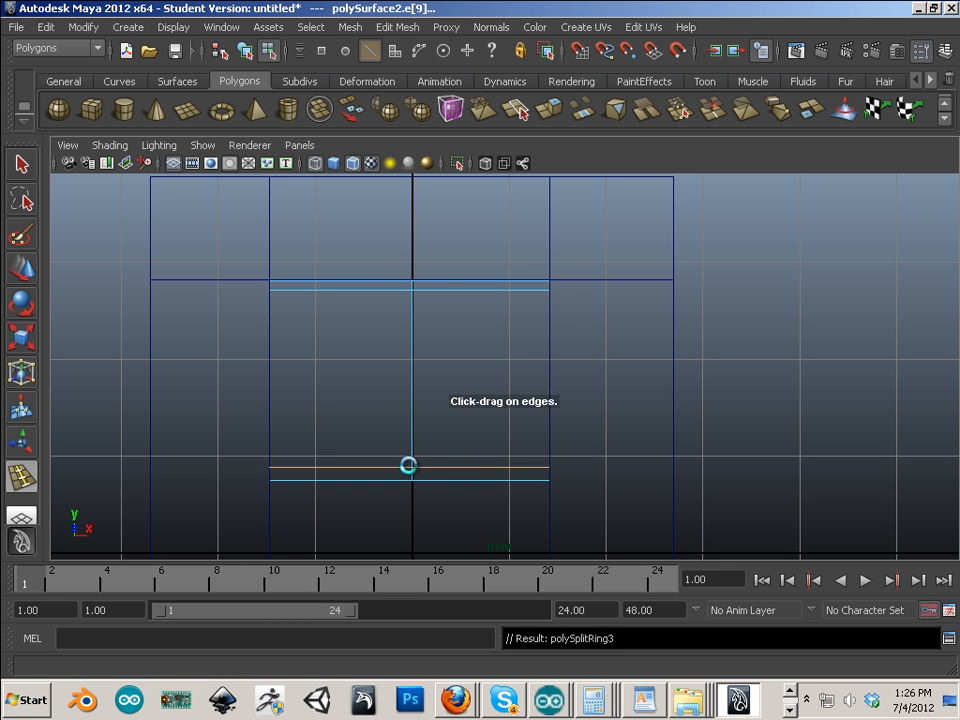
# - Insert vertical edge loops just inside the right and left edges of the window panel
pyautogui.click(542, 471)
pyautogui.moveTo(542, 471); pyautogui.dragTo(540, 474)
pyautogui.moveTo(287, 472); pyautogui.dragTo(284, 471)
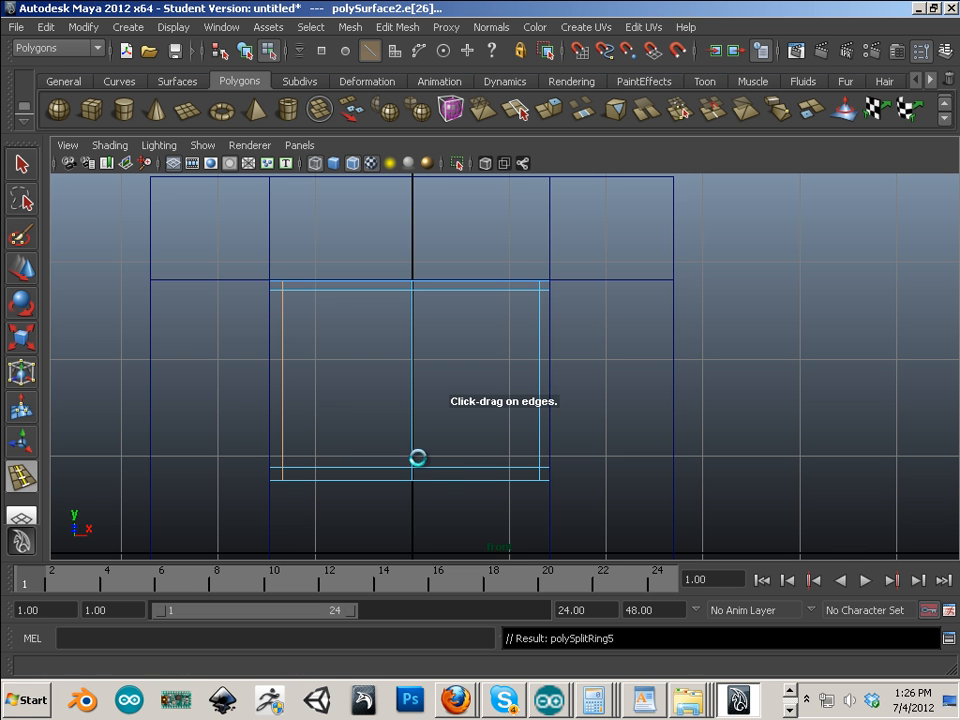
# - Insert vertical edge loops closely on both sides of the window panel's centre line, redoing the left one nearer the centre
pyautogui.moveTo(430, 472); pyautogui.dragTo(399, 467)
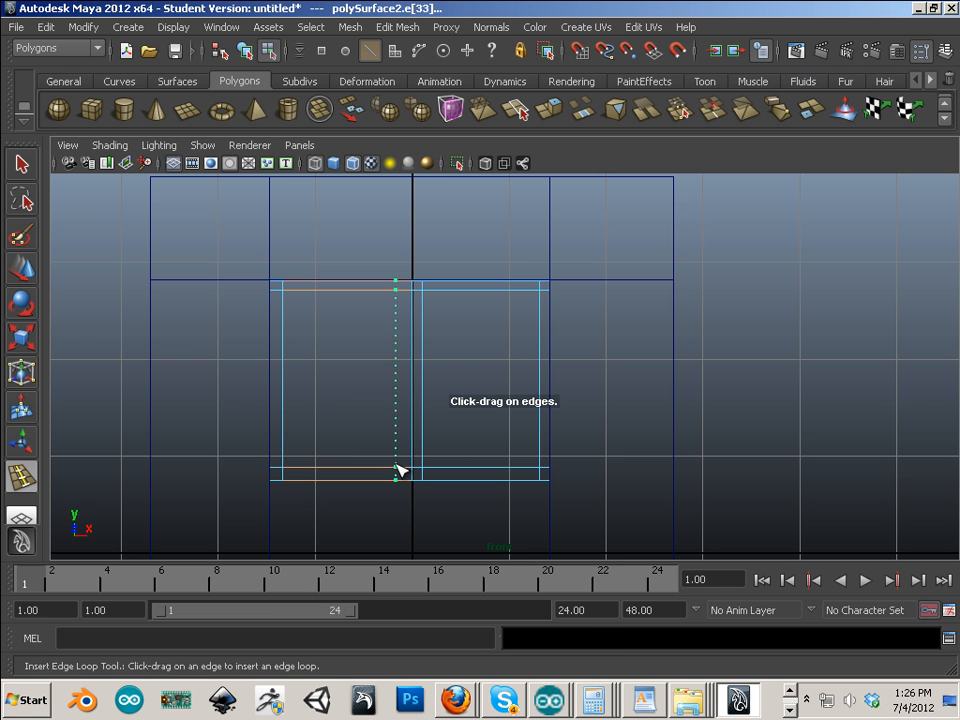
pyautogui.hotkey('ctrl', 'z')
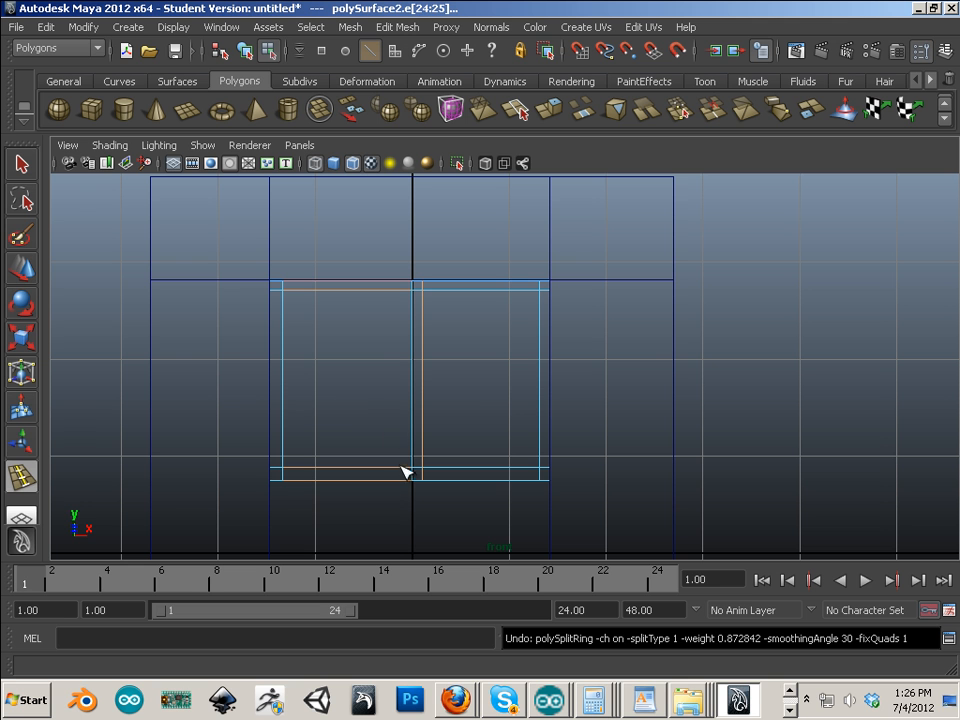
pyautogui.moveTo(404, 472); pyautogui.dragTo(402, 468)
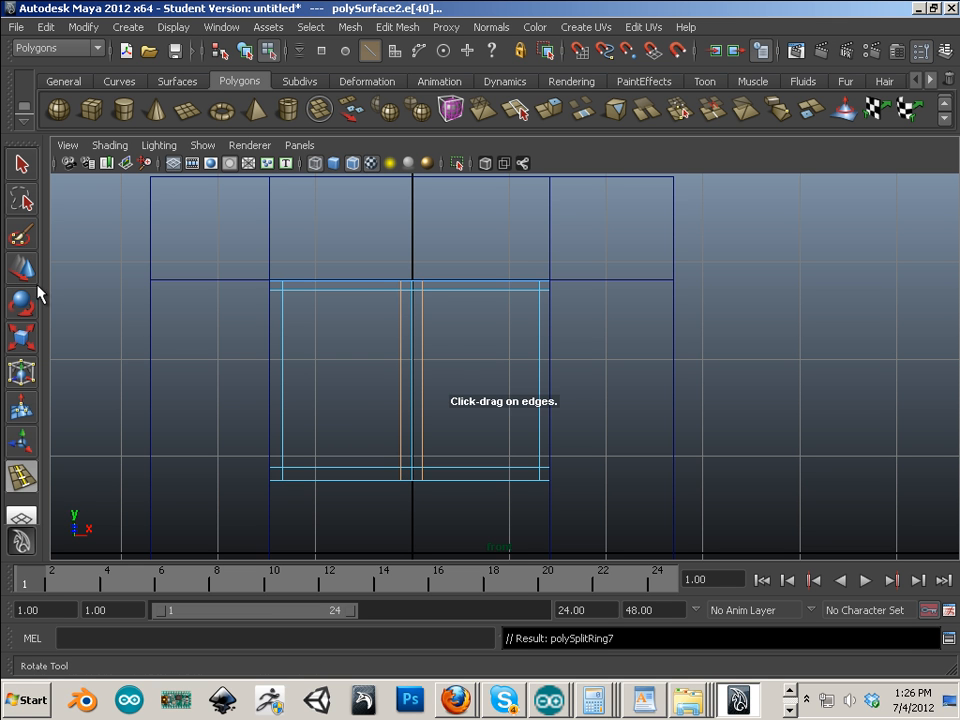
pyautogui.press('w')
pyautogui.moveTo(428, 306); pyautogui.dragTo(368, 290, button='right')
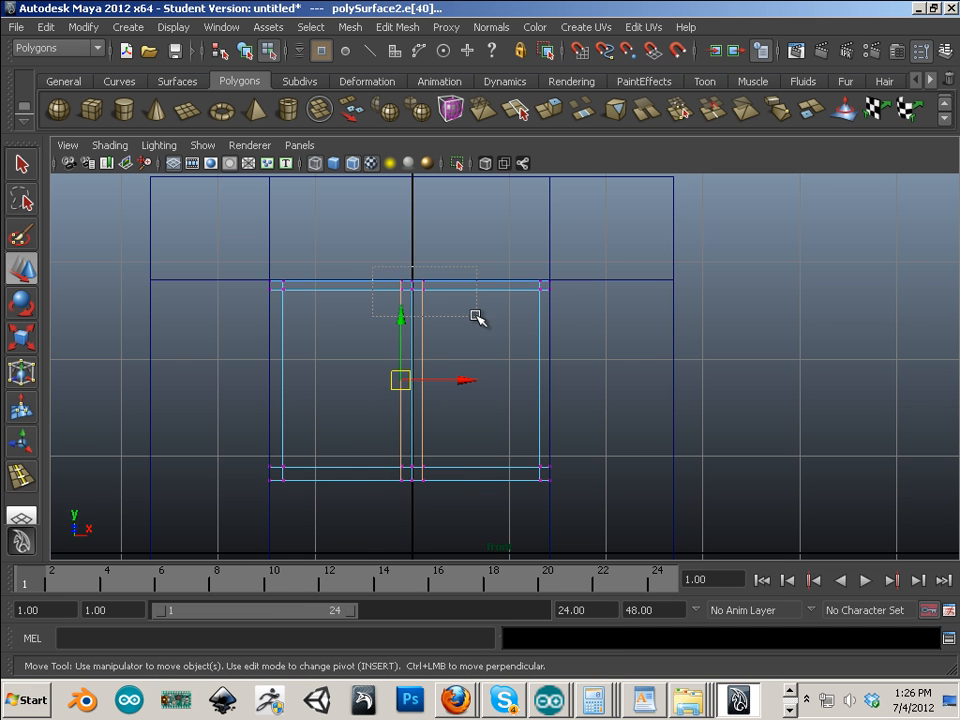
pyautogui.keyDown('alt'); pyautogui.moveTo(415, 374); pyautogui.dragTo(429, 304, button='middle'); pyautogui.keyUp('alt')
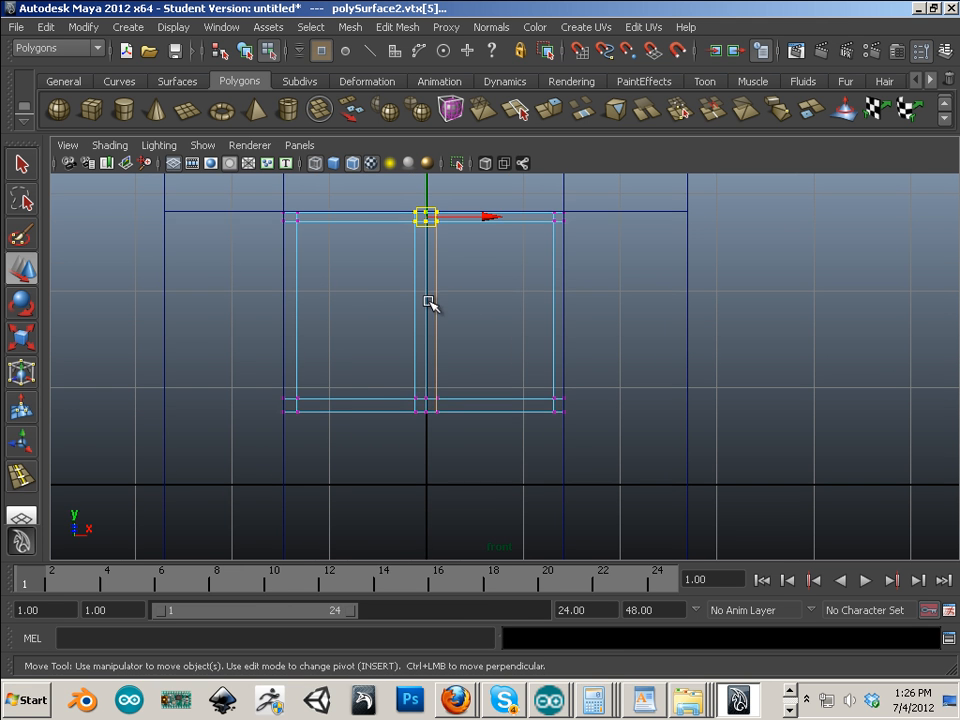
# - Duplicate the whole window panel and move the copy straight down below the original in the opening
pyautogui.moveTo(429, 304); pyautogui.dragTo(491, 274, button='right')
pyautogui.scroll(-3, 486, 393)
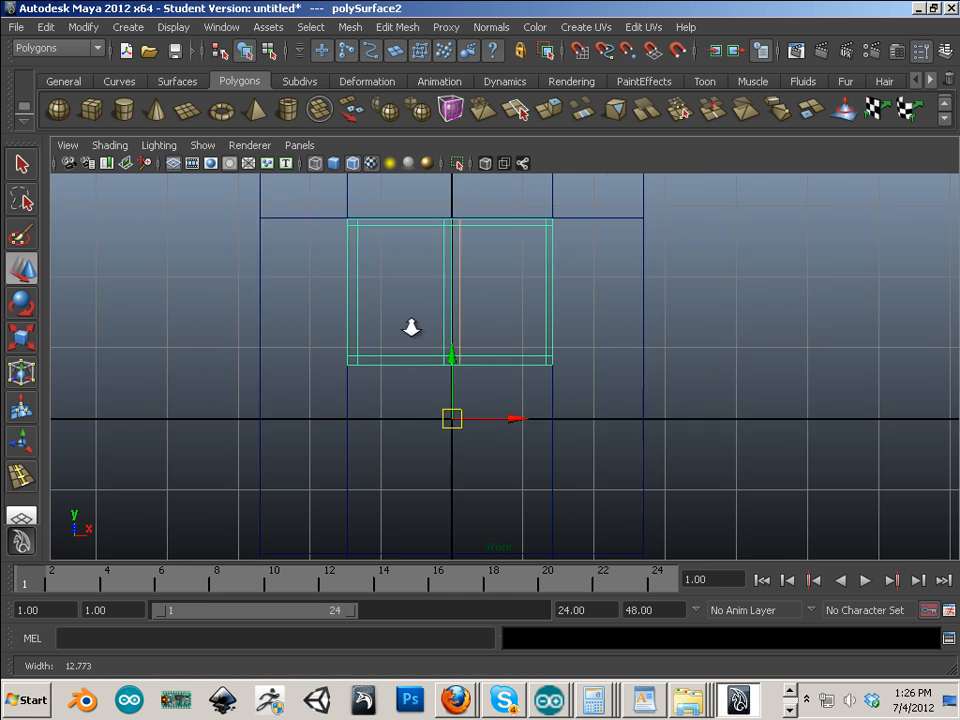
pyautogui.hotkey('ctrl', 'd')
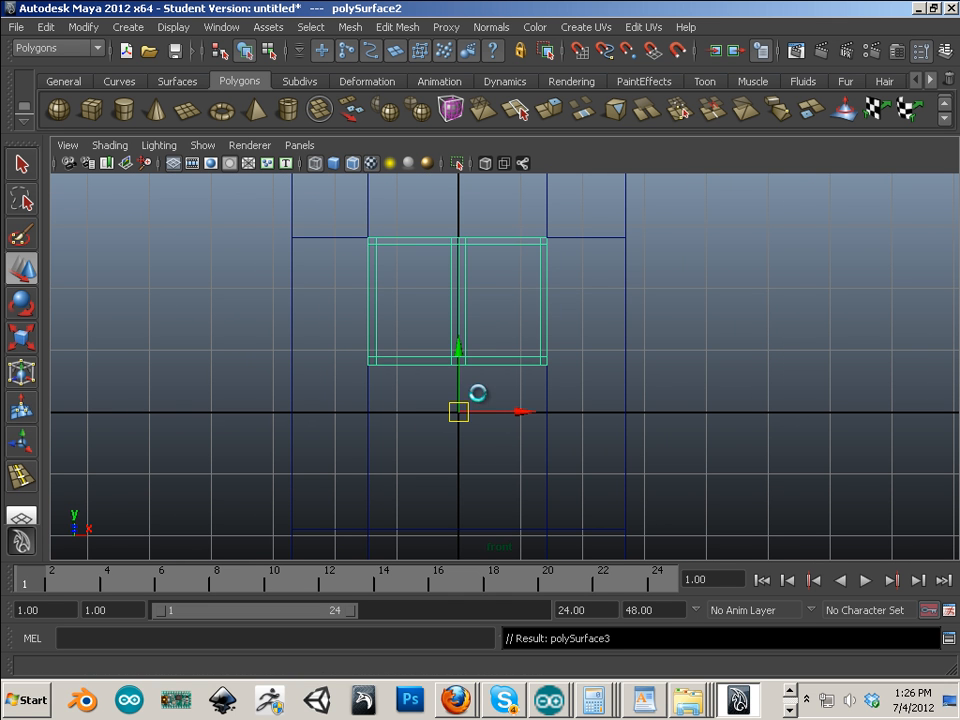
pyautogui.moveTo(458, 350); pyautogui.dragTo(448, 486)
pyautogui.keyDown('alt'); pyautogui.moveTo(488, 444); pyautogui.dragTo(487, 400, button='middle'); pyautogui.keyUp('alt')
pyautogui.keyDown('alt'); pyautogui.moveTo(496, 403); pyautogui.dragTo(529, 425, button='right'); pyautogui.keyUp('alt')
pyautogui.keyDown('alt'); pyautogui.moveTo(427, 374); pyautogui.dragTo(488, 343, button='middle'); pyautogui.keyUp('alt')
pyautogui.moveTo(456, 456); pyautogui.dragTo(456, 546)
pyautogui.scroll(1, 481, 276)
pyautogui.keyDown('alt'); pyautogui.moveTo(481, 276); pyautogui.dragTo(456, 476, button='middle'); pyautogui.keyUp('alt')
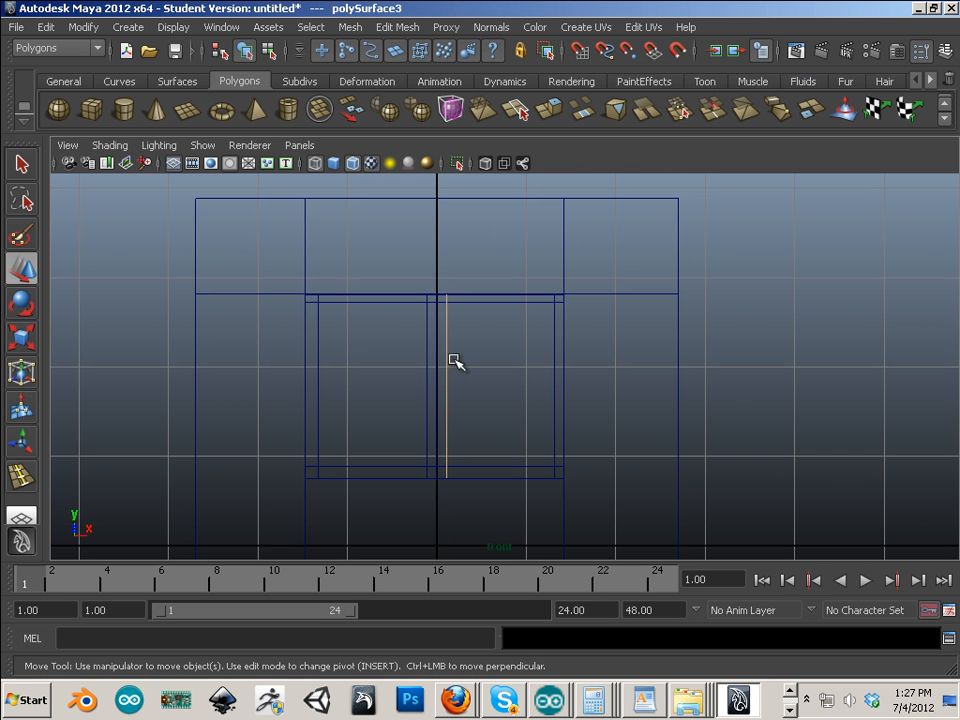
# - Raise the top centre vertices of the upper window panel so its top edge rises to a shallow peak
pyautogui.moveTo(449, 360); pyautogui.dragTo(418, 362, button='right')
pyautogui.moveTo(415, 305); pyautogui.dragTo(437, 215)
pyautogui.keyDown('alt'); pyautogui.moveTo(363, 321); pyautogui.dragTo(471, 379, button='right'); pyautogui.keyUp('alt')
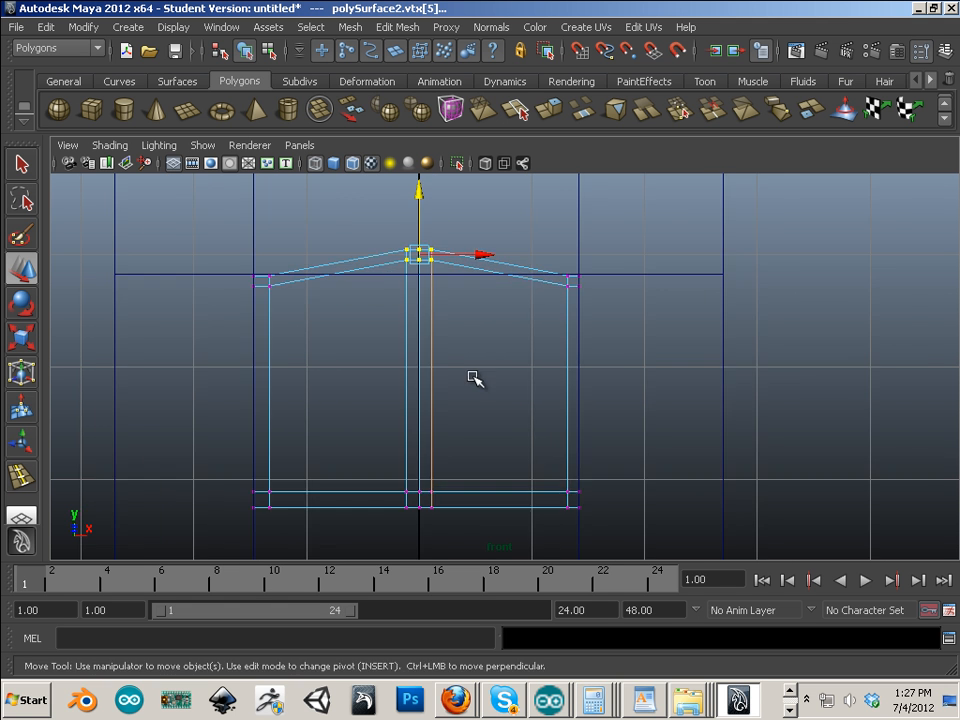
pyautogui.keyDown('alt'); pyautogui.moveTo(471, 379); pyautogui.dragTo(481, 222, button='middle'); pyautogui.keyUp('alt')
pyautogui.keyDown('alt'); pyautogui.moveTo(441, 388); pyautogui.dragTo(439, 444, button='middle'); pyautogui.keyUp('alt')
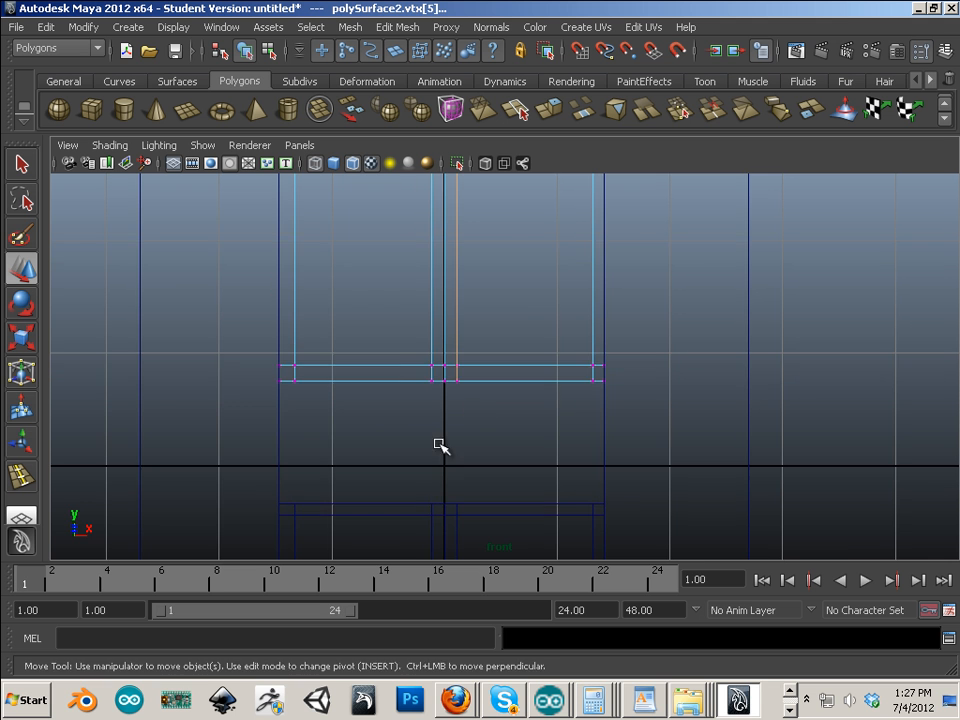
pyautogui.keyDown('alt'); pyautogui.moveTo(411, 390); pyautogui.dragTo(405, 499, button='middle'); pyautogui.keyUp('alt')
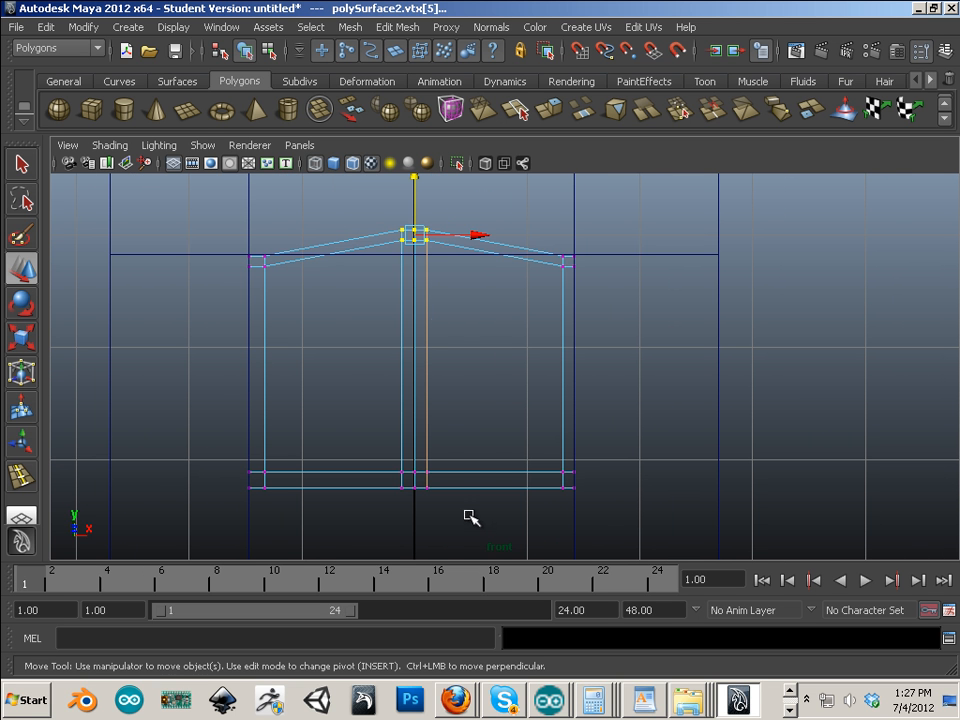
# - Widen the right half of the centre bar and the right frame bar by shifting their inner vertex columns slightly
pyautogui.moveTo(424, 224); pyautogui.dragTo(424, 222)
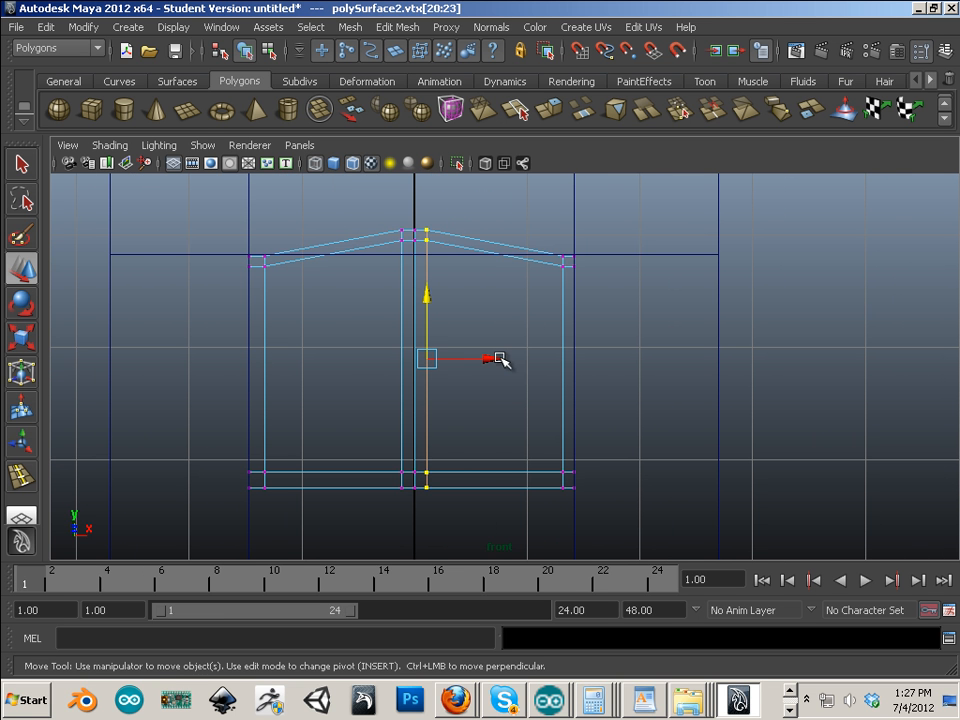
pyautogui.moveTo(500, 360); pyautogui.dragTo(504, 360)
pyautogui.moveTo(528, 255); pyautogui.dragTo(565, 465)
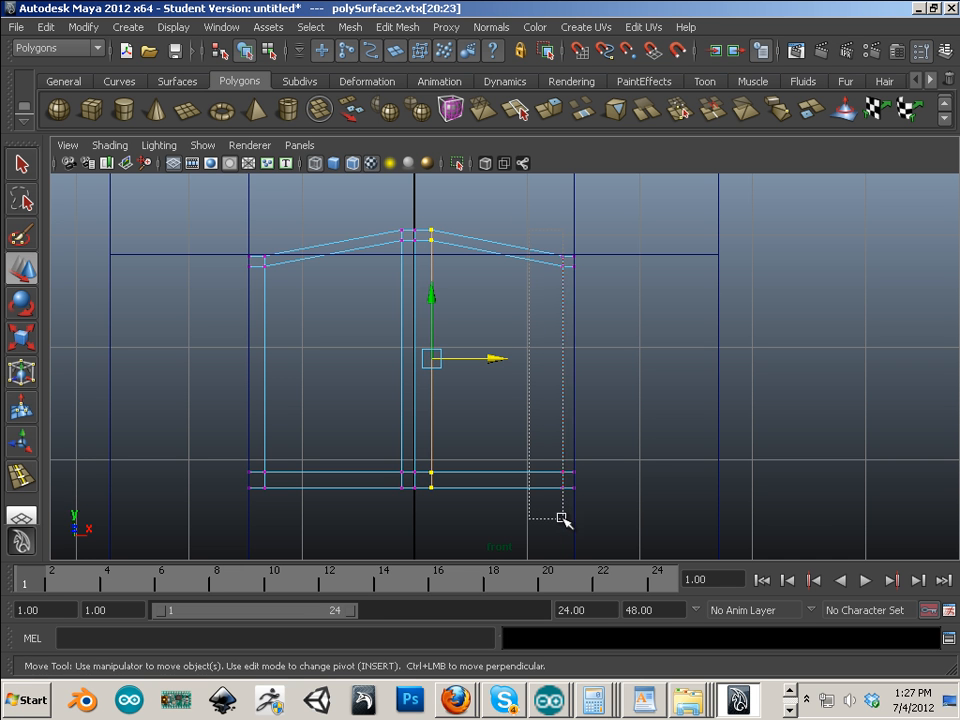
pyautogui.moveTo(565, 517); pyautogui.dragTo(566, 518)
pyautogui.moveTo(632, 374); pyautogui.dragTo(628, 372)
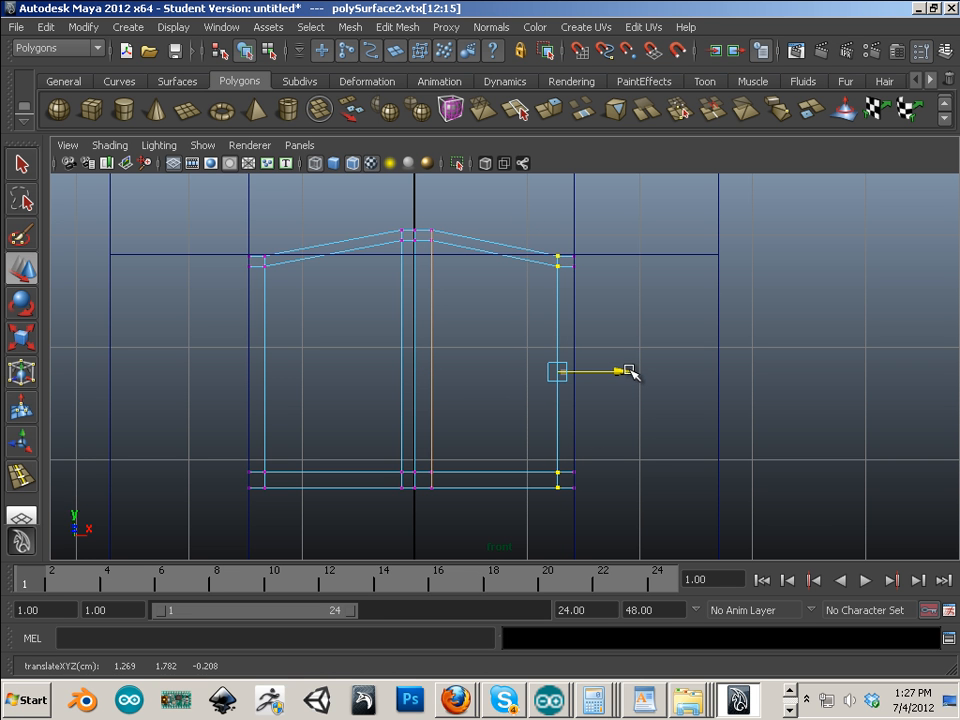
# - Shift the left frame bar's inner vertices slightly inward and the centre bar's left vertices outward to match the right side
pyautogui.moveTo(293, 228); pyautogui.dragTo(272, 385)
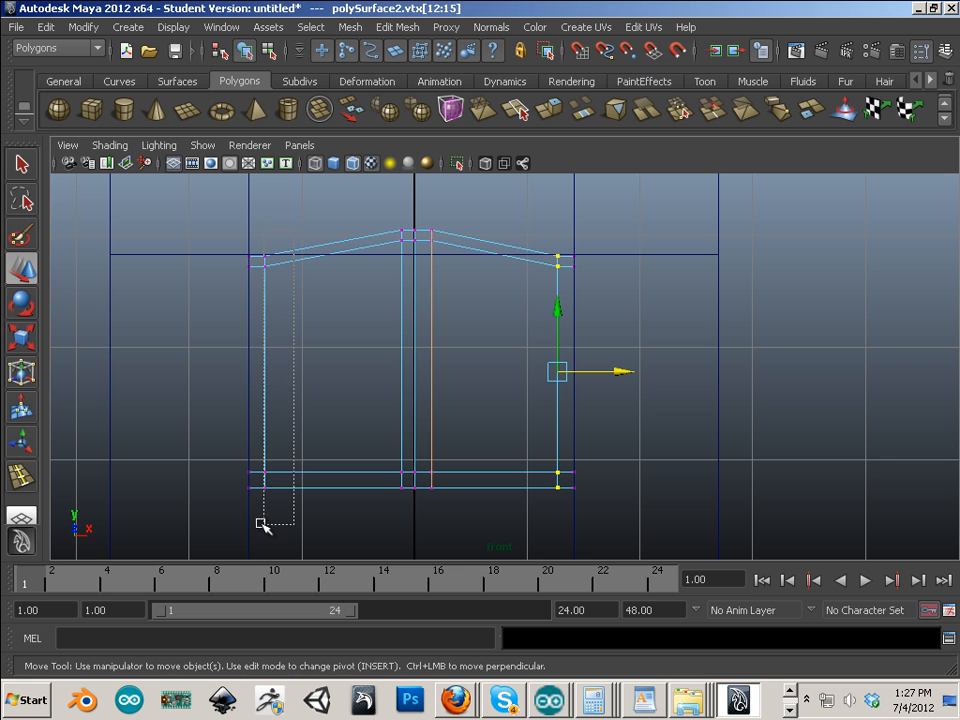
pyautogui.moveTo(258, 523); pyautogui.dragTo(259, 522)
pyautogui.moveTo(328, 370); pyautogui.dragTo(332, 370)
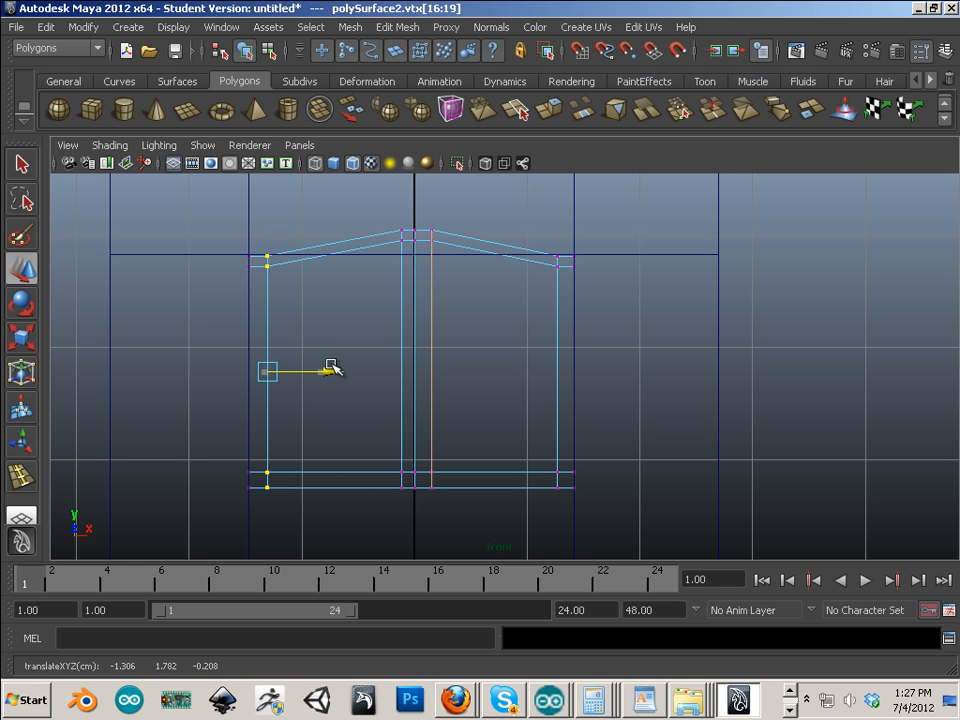
pyautogui.moveTo(384, 192); pyautogui.dragTo(400, 397)
pyautogui.moveTo(405, 527); pyautogui.dragTo(405, 527)
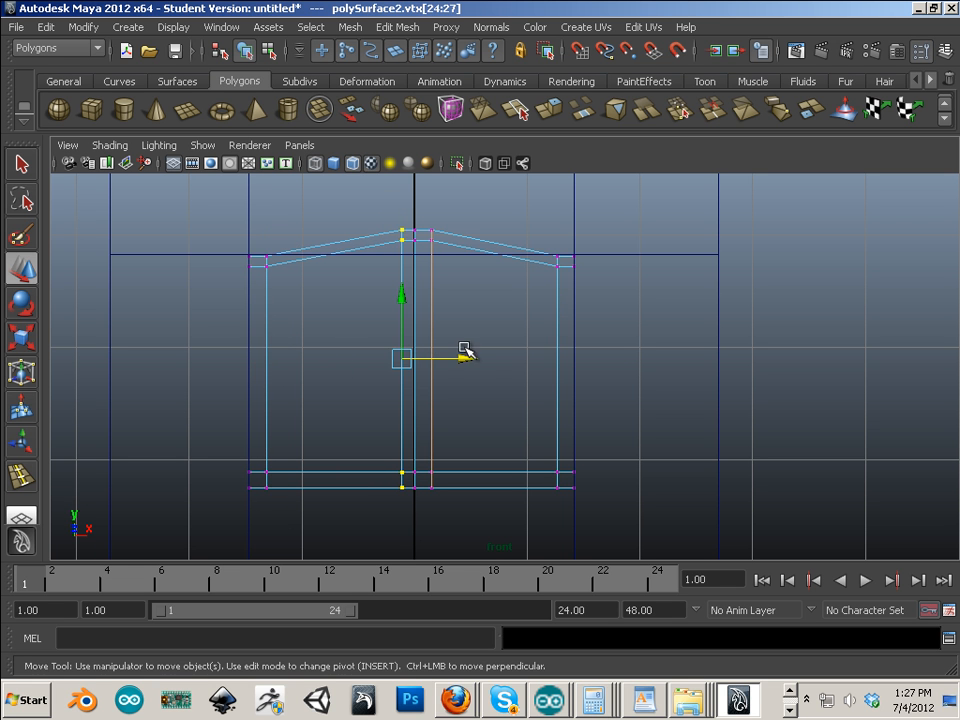
pyautogui.moveTo(465, 354); pyautogui.dragTo(462, 357)
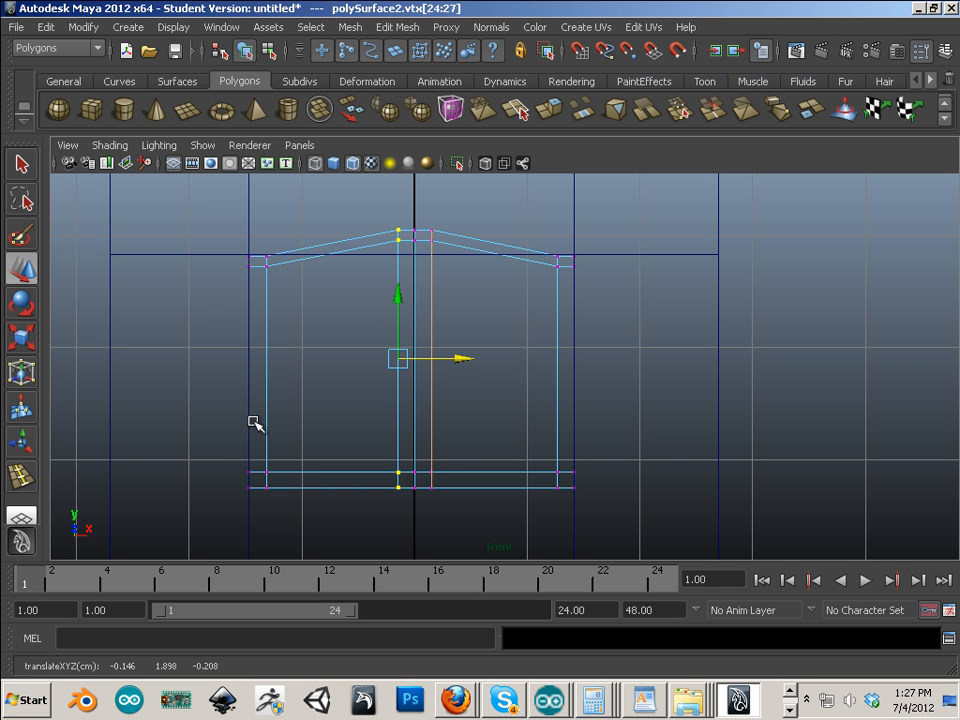
# - Raise all vertices along the panel's top outer edge slightly to thicken the top frame bar
pyautogui.click(353, 207)
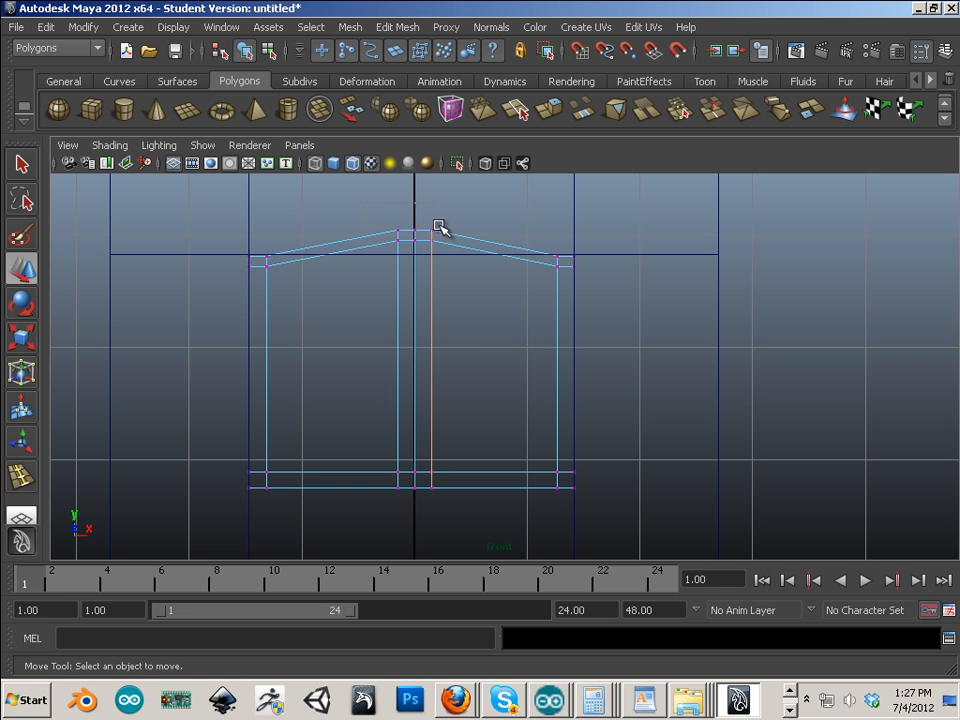
pyautogui.moveTo(448, 237); pyautogui.dragTo(390, 222)
pyautogui.keyDown('shift'); pyautogui.moveTo(548, 258); pyautogui.dragTo(548, 262); pyautogui.keyUp('shift')
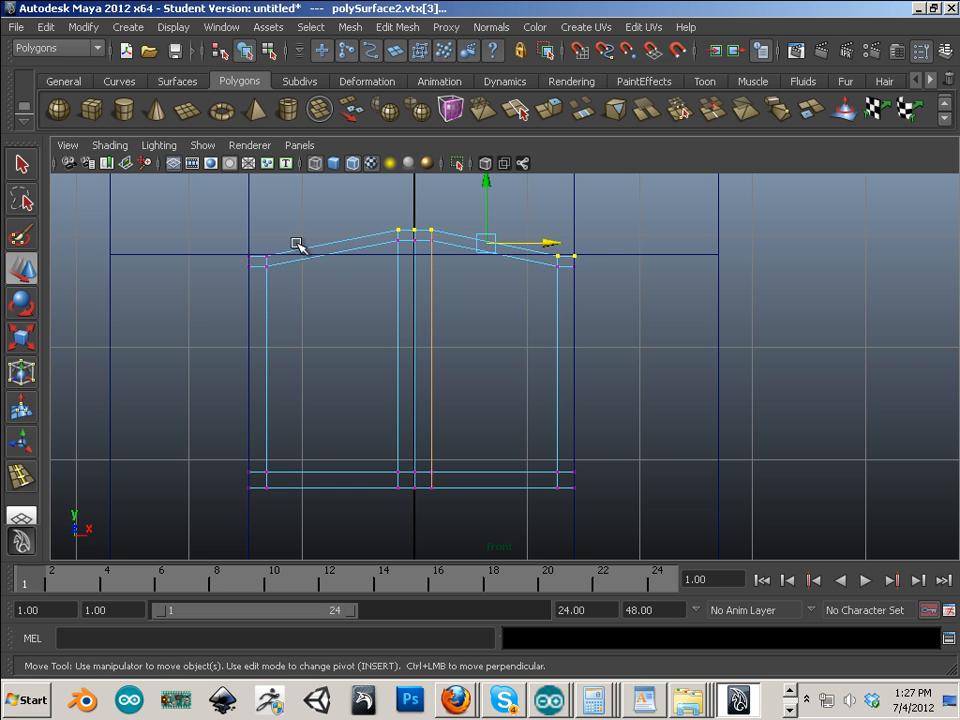
pyautogui.keyDown('shift'); pyautogui.moveTo(240, 258); pyautogui.dragTo(272, 262); pyautogui.keyUp('shift')
pyautogui.click(415, 195)
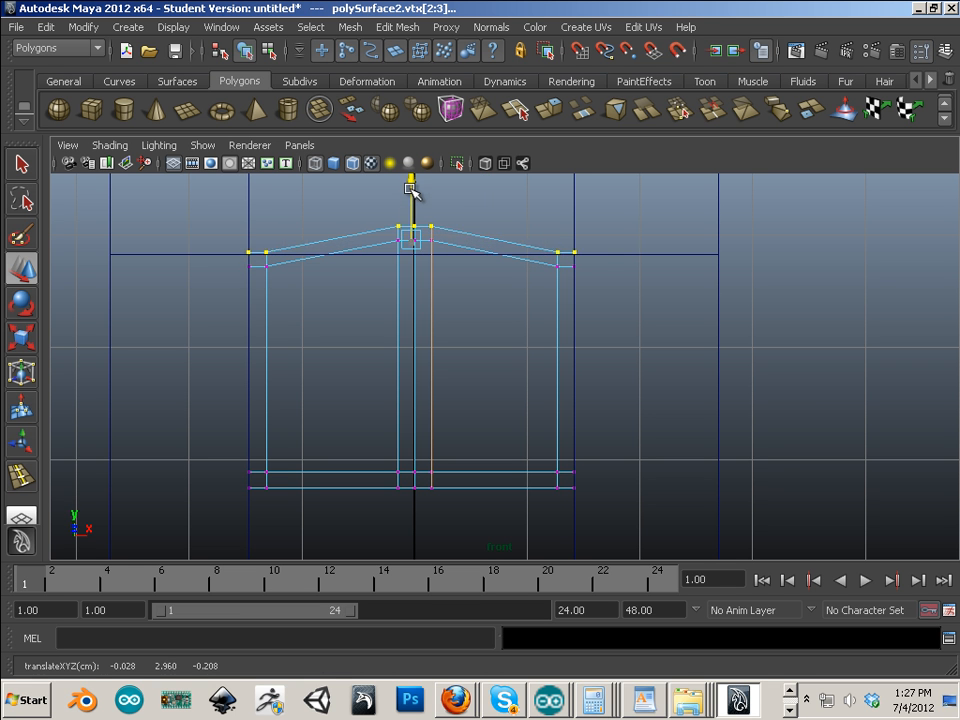
pyautogui.scroll(-1, 560, 468)
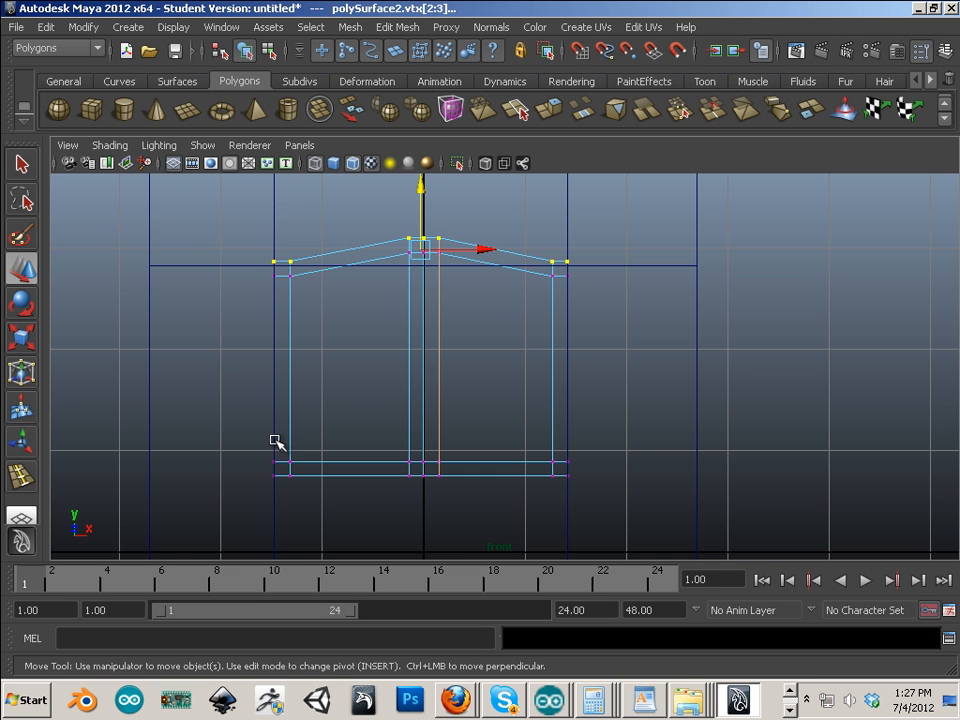
# - Switch to the perspective view with shaded display, facing the window panel
pyautogui.press('space')
pyautogui.keyDown('alt'); pyautogui.moveTo(273, 438); pyautogui.dragTo(368, 450); pyautogui.keyUp('alt')
pyautogui.press('5')
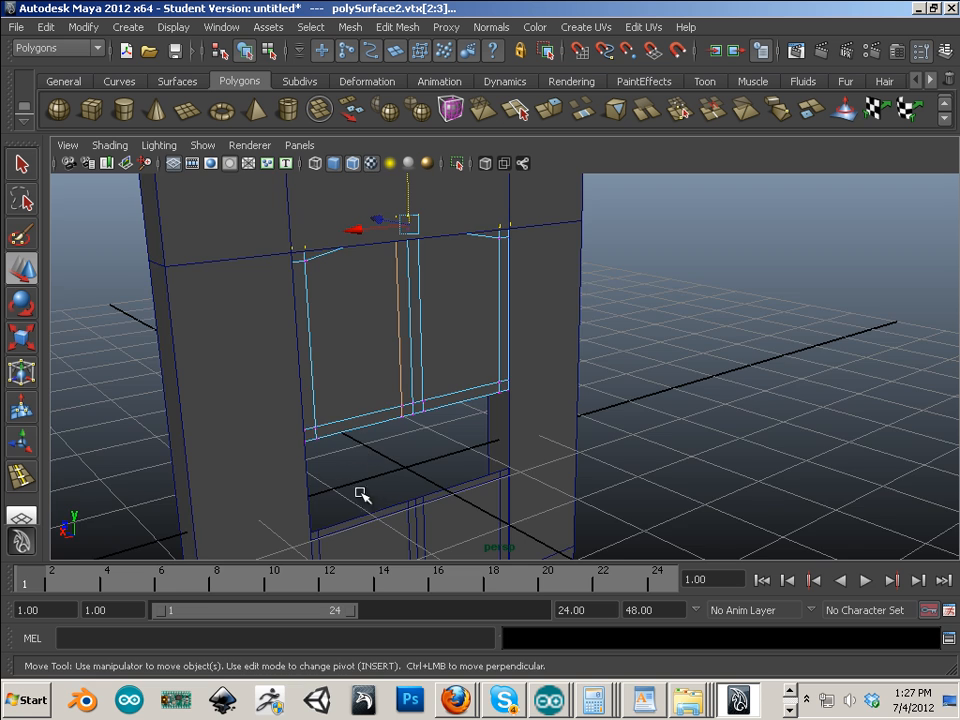
pyautogui.keyDown('alt'); pyautogui.moveTo(362, 494); pyautogui.dragTo(362, 448); pyautogui.keyUp('alt')
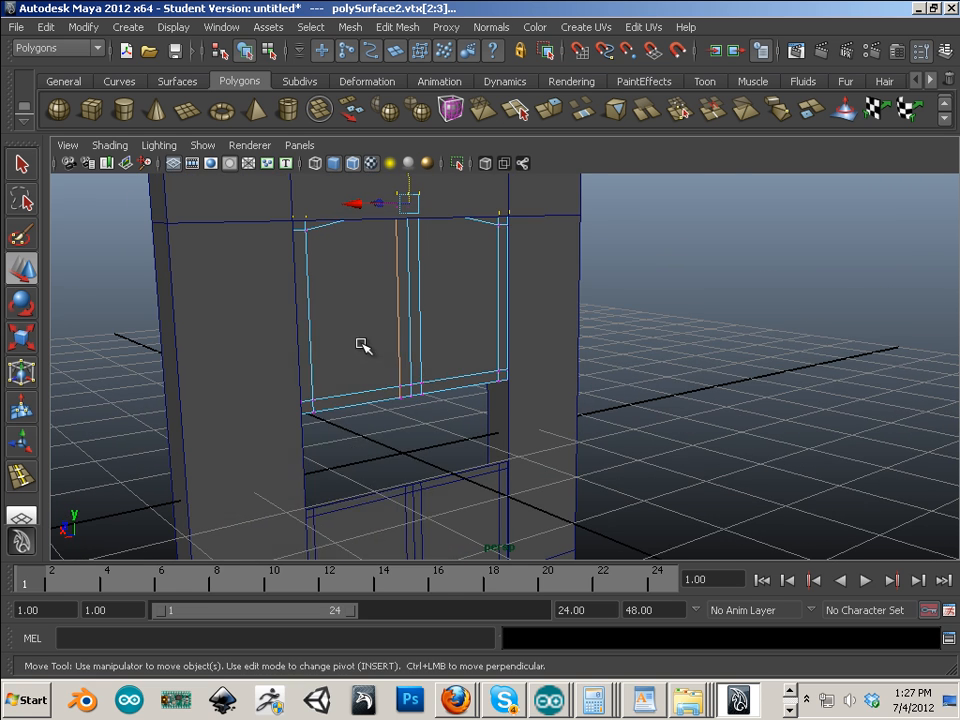
# - Duplicate the two large pane faces of the upper window panel and move the copies well away from the wall
pyautogui.rightClick(362, 345)
pyautogui.click(357, 364)
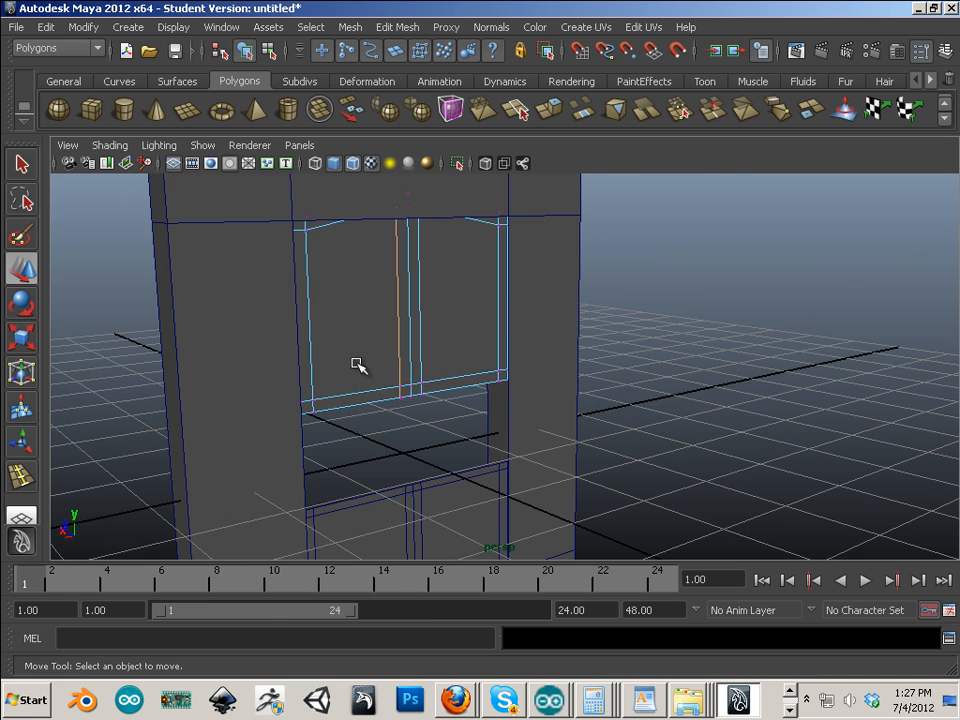
pyautogui.moveTo(357, 363); pyautogui.dragTo(405, 382, button='right')
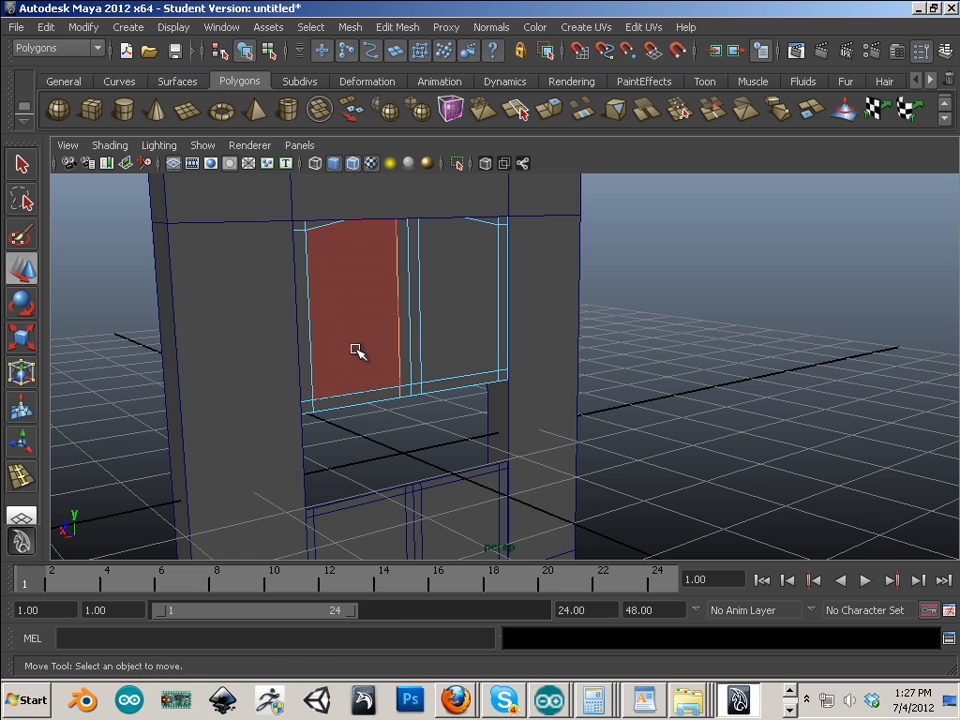
pyautogui.click(358, 349)
pyautogui.keyDown('shift'); pyautogui.click(453, 369); pyautogui.keyUp('shift')
pyautogui.keyDown('alt'); pyautogui.moveTo(552, 435); pyautogui.dragTo(418, 435, button='right'); pyautogui.keyUp('alt')
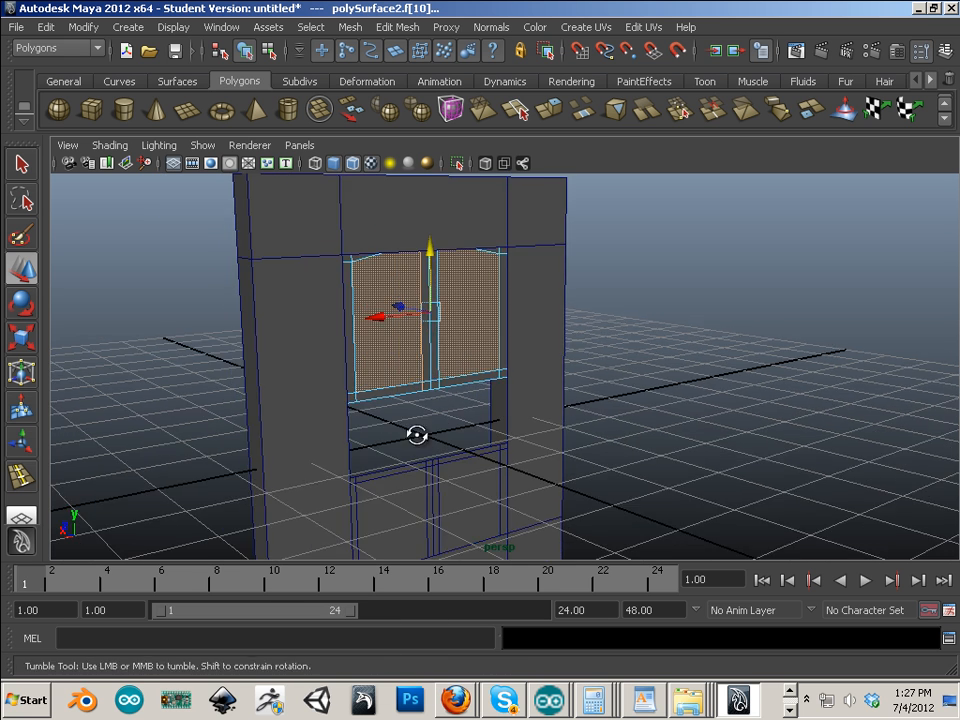
pyautogui.moveTo(418, 435)
pyautogui.keyDown('alt'); pyautogui.mouseDown()
pyautogui.moveTo(429, 429)
pyautogui.moveTo(390, 429)
pyautogui.moveTo(416, 430)
pyautogui.mouseUp(); pyautogui.keyUp('alt')
pyautogui.click(385, 31)
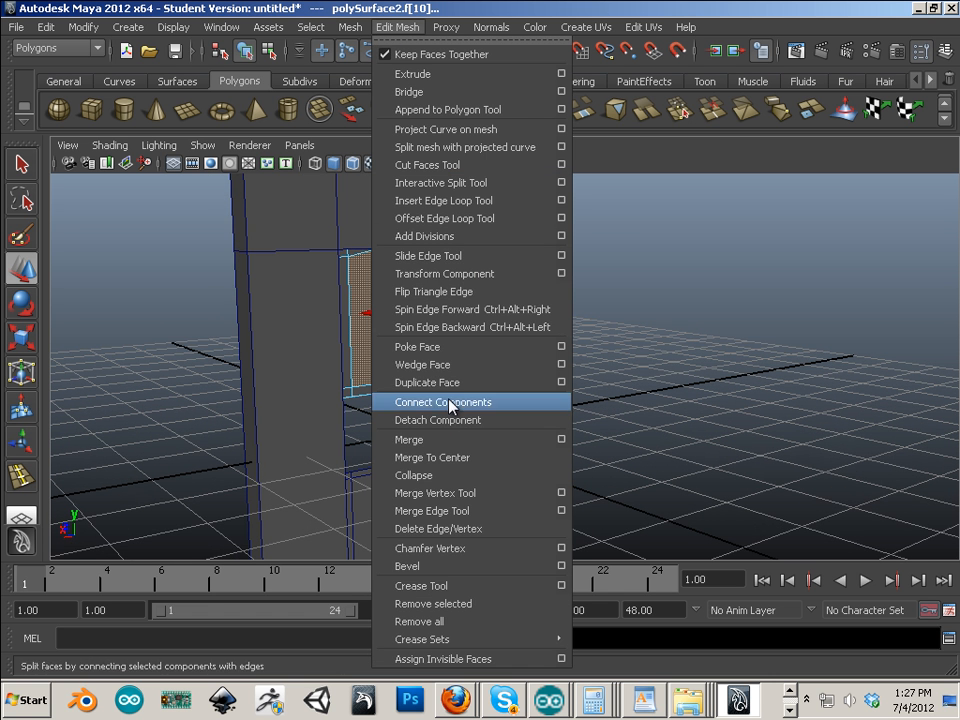
pyautogui.click(425, 382)
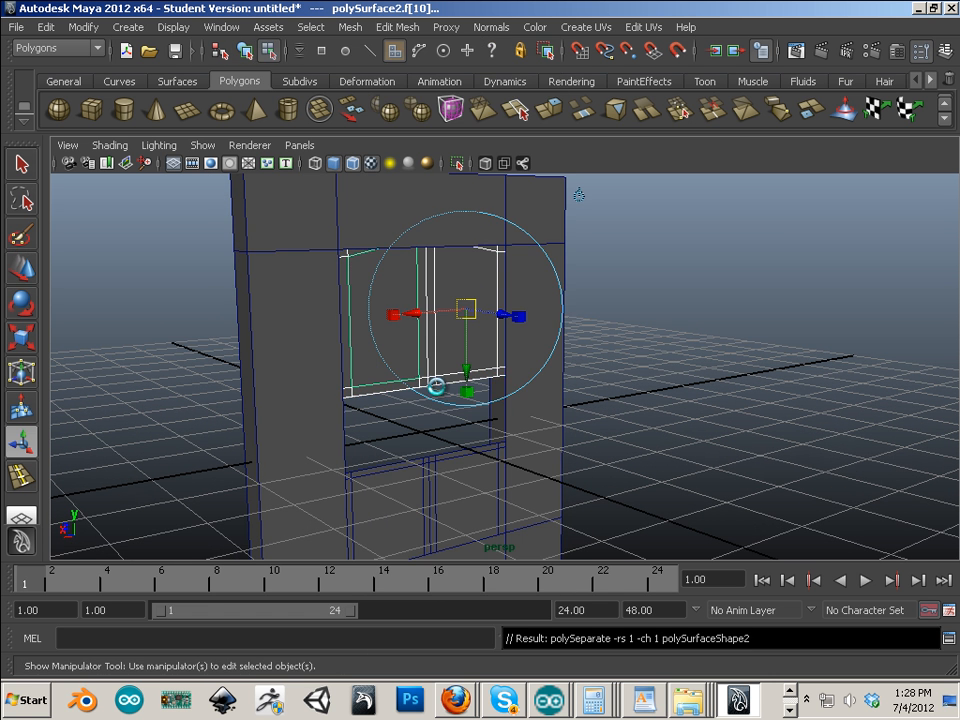
pyautogui.moveTo(508, 316); pyautogui.dragTo(755, 428)
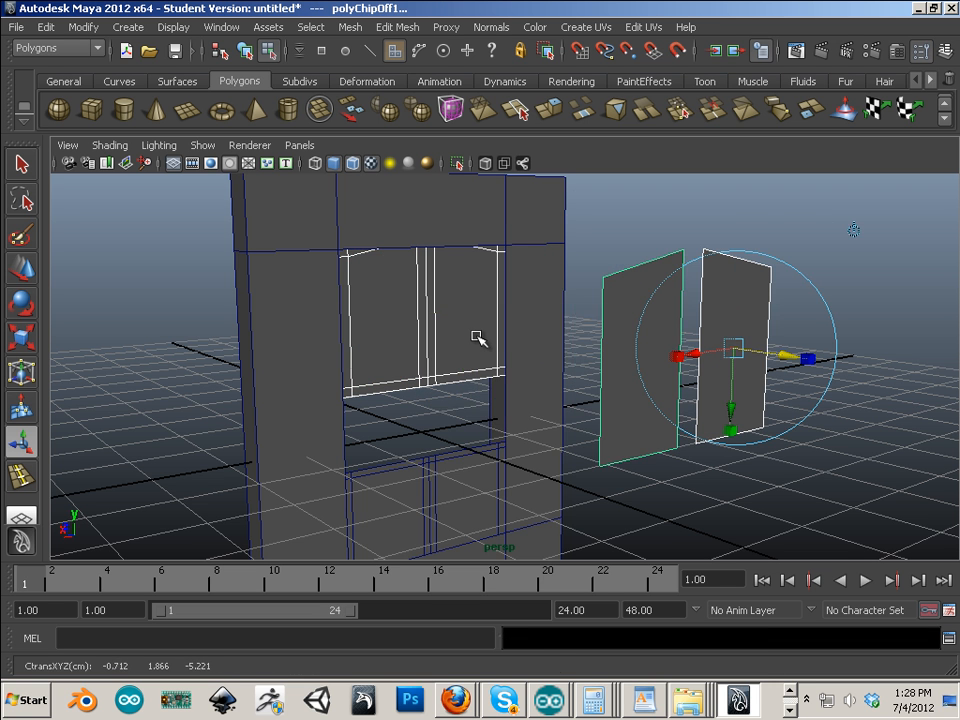
# - Delete the two original pane faces from the upper window panel, leaving only the frame bars
pyautogui.moveTo(477, 338); pyautogui.dragTo(476, 372, button='right')
pyautogui.click(476, 369)
pyautogui.keyDown('shift'); pyautogui.click(396, 342); pyautogui.keyUp('shift')
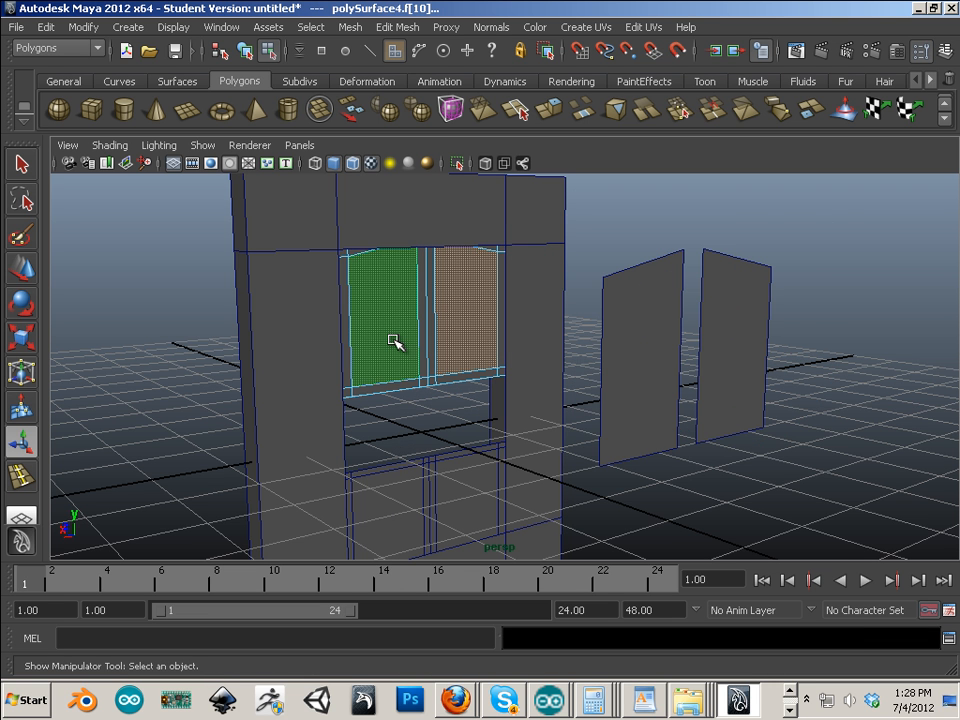
pyautogui.press('Delete')
pyautogui.keyDown('alt'); pyautogui.moveTo(393, 342); pyautogui.dragTo(396, 372); pyautogui.keyUp('alt')
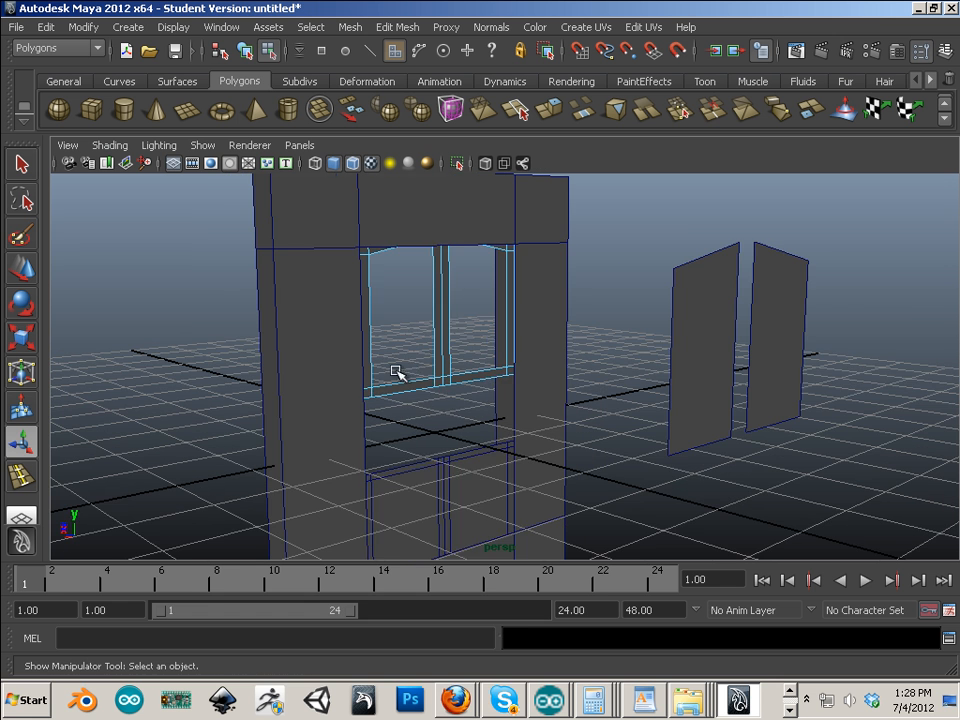
# - Extrude the upper window frame to give its bars a small thickness
pyautogui.moveTo(442, 374); pyautogui.dragTo(528, 345, button='right')
pyautogui.click(448, 368)
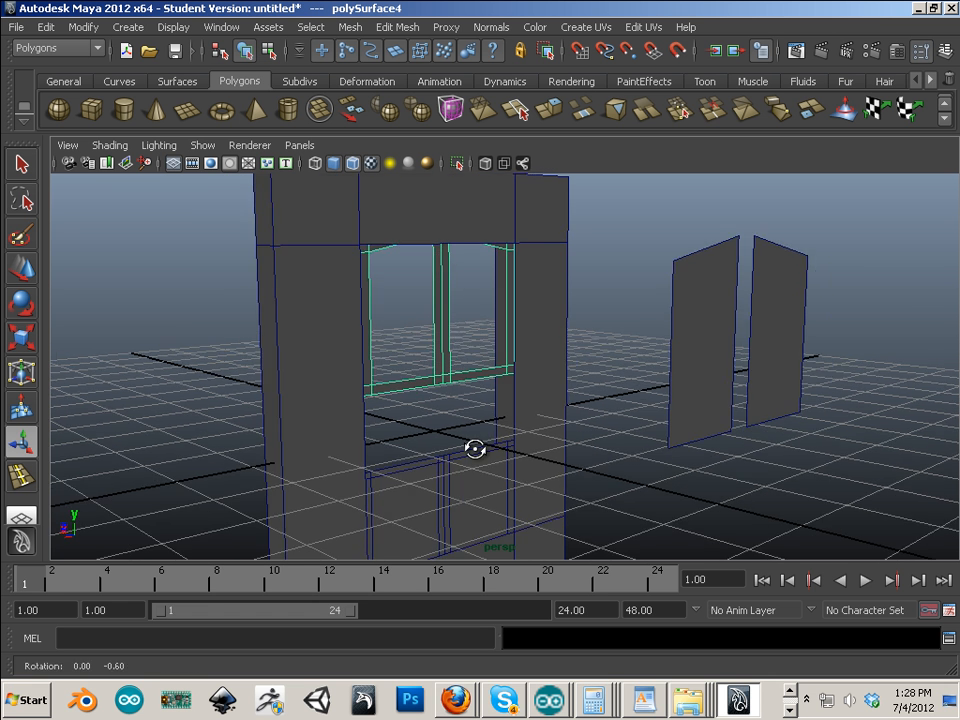
pyautogui.keyDown('alt'); pyautogui.moveTo(476, 450); pyautogui.dragTo(470, 170); pyautogui.keyUp('alt')
pyautogui.click(549, 107)
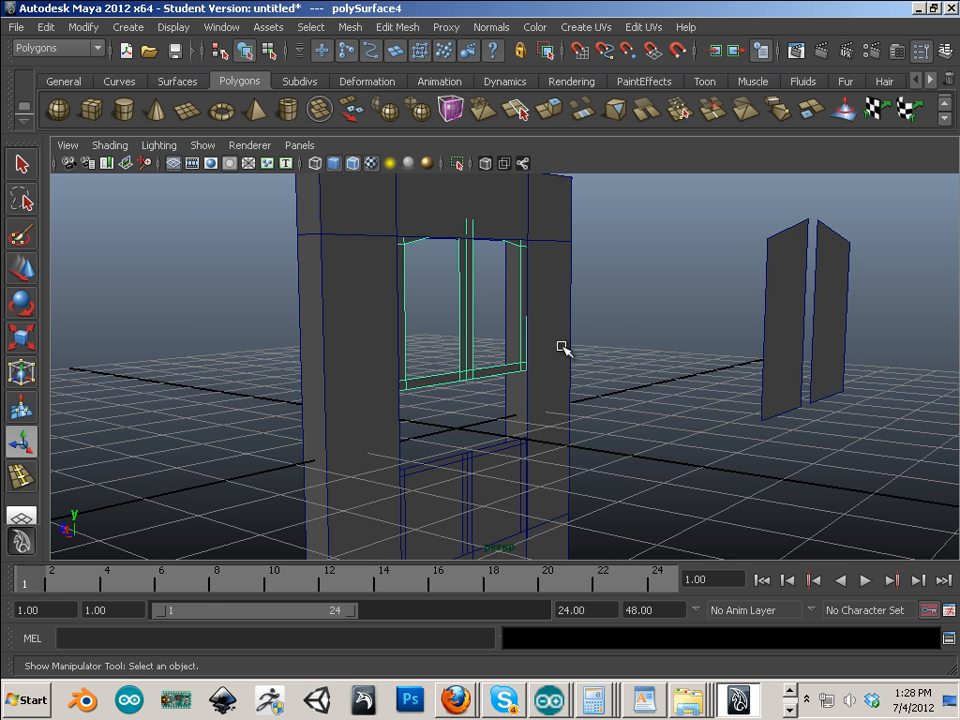
pyautogui.keyDown('alt'); pyautogui.moveTo(561, 347); pyautogui.dragTo(630, 403); pyautogui.keyUp('alt')
pyautogui.moveTo(540, 400)
pyautogui.mouseDown()
pyautogui.moveTo(561, 401)
pyautogui.moveTo(546, 399)
pyautogui.mouseUp()
# - Select the extruded frame as an object and move it about 0.25 cm along Z into the wall opening
pyautogui.moveTo(541, 277); pyautogui.dragTo(568, 257, button='right')
pyautogui.click(542, 270)
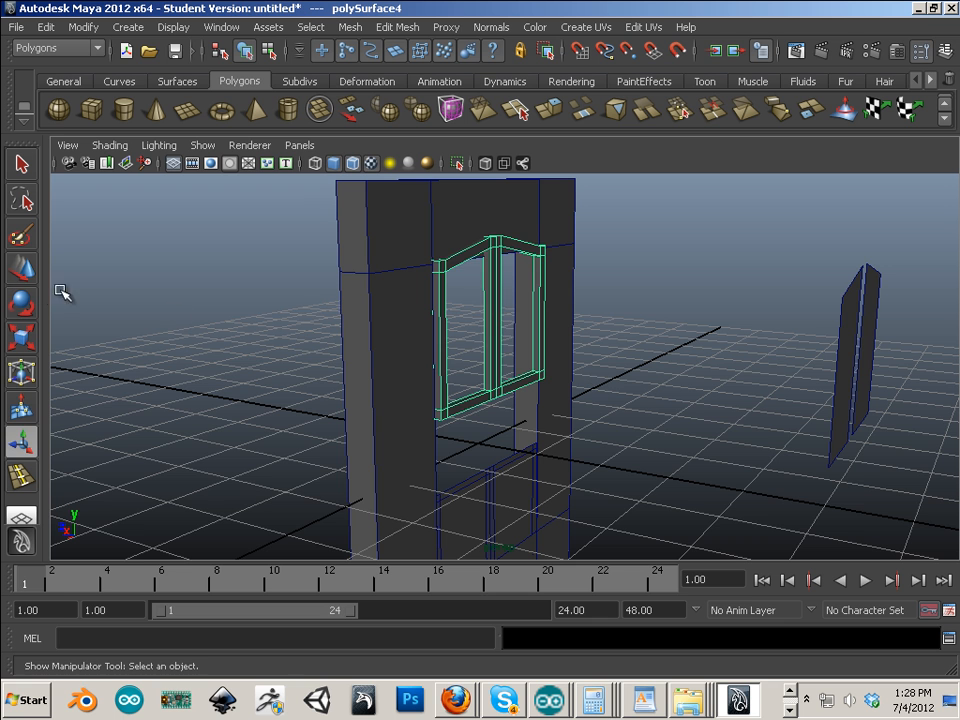
pyautogui.press('w')
pyautogui.moveTo(463, 438); pyautogui.dragTo(440, 436)
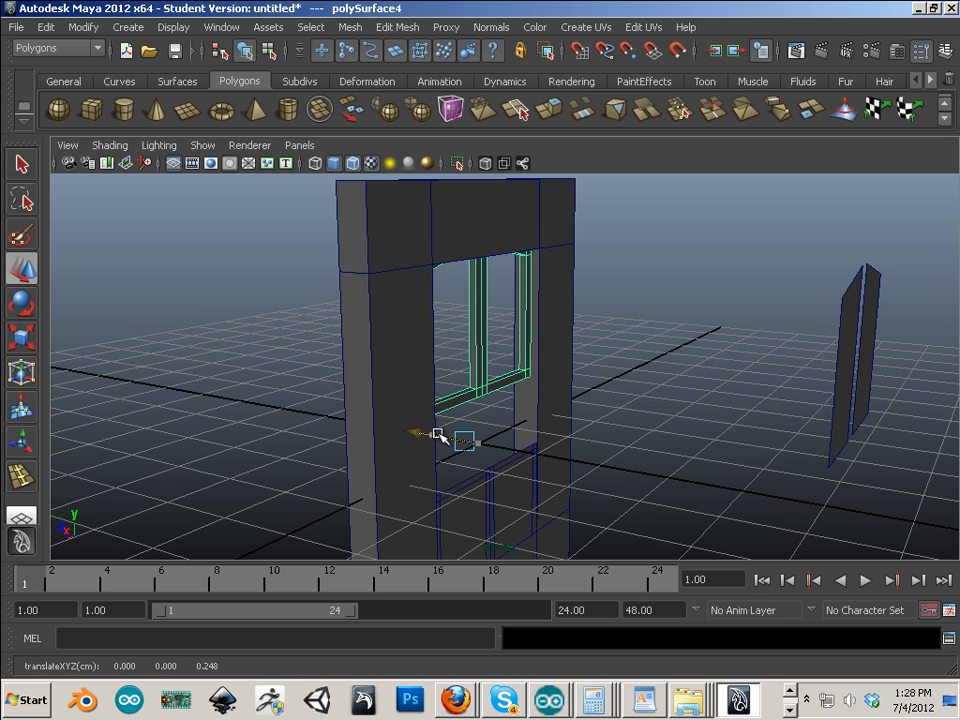
pyautogui.keyDown('alt'); pyautogui.moveTo(252, 385); pyautogui.dragTo(399, 396); pyautogui.keyUp('alt')
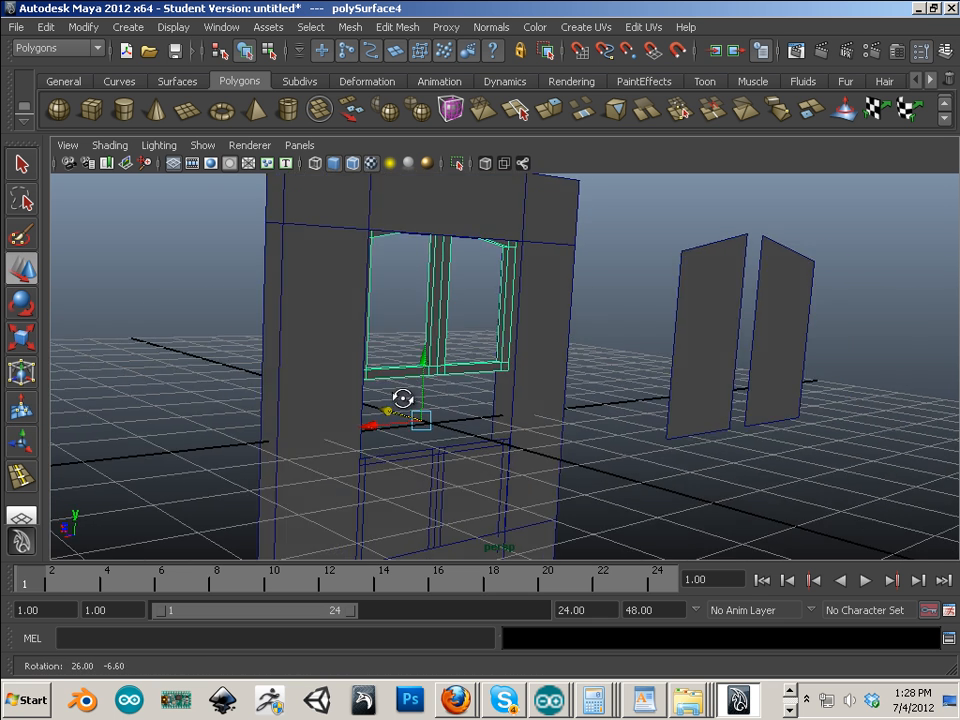
pyautogui.keyDown('alt'); pyautogui.moveTo(399, 396); pyautogui.dragTo(572, 396, button='right'); pyautogui.keyUp('alt')
pyautogui.keyDown('alt'); pyautogui.moveTo(572, 396); pyautogui.dragTo(521, 407); pyautogui.keyUp('alt')
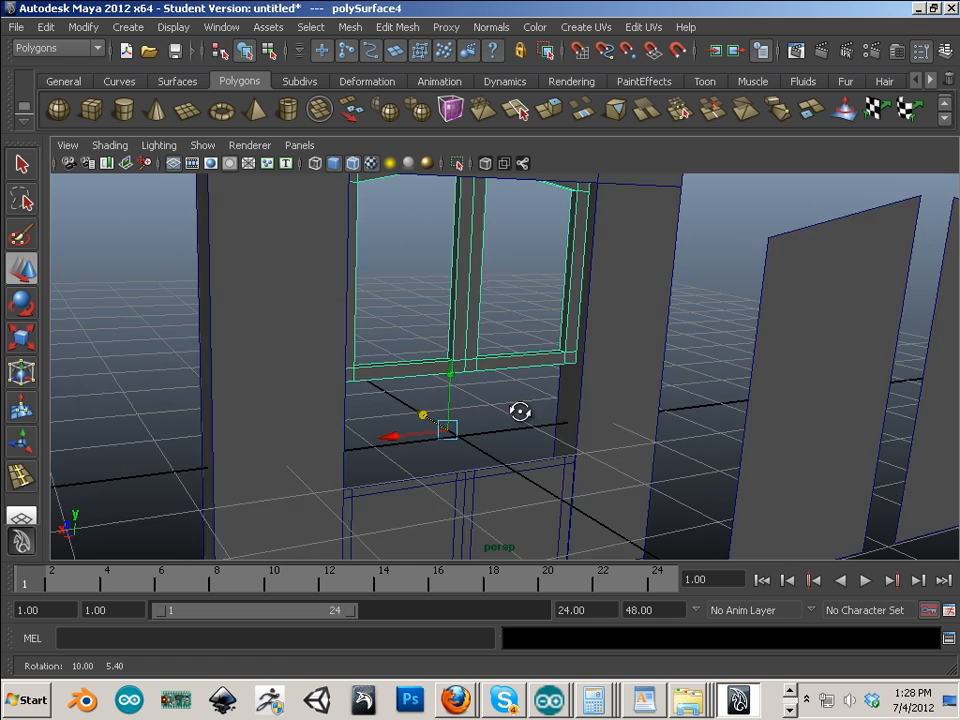
# - Combine the two detached upper-window panes into a single object
pyautogui.keyDown('alt'); pyautogui.moveTo(521, 407); pyautogui.dragTo(465, 396, button='right'); pyautogui.keyUp('alt')
pyautogui.click(682, 443)
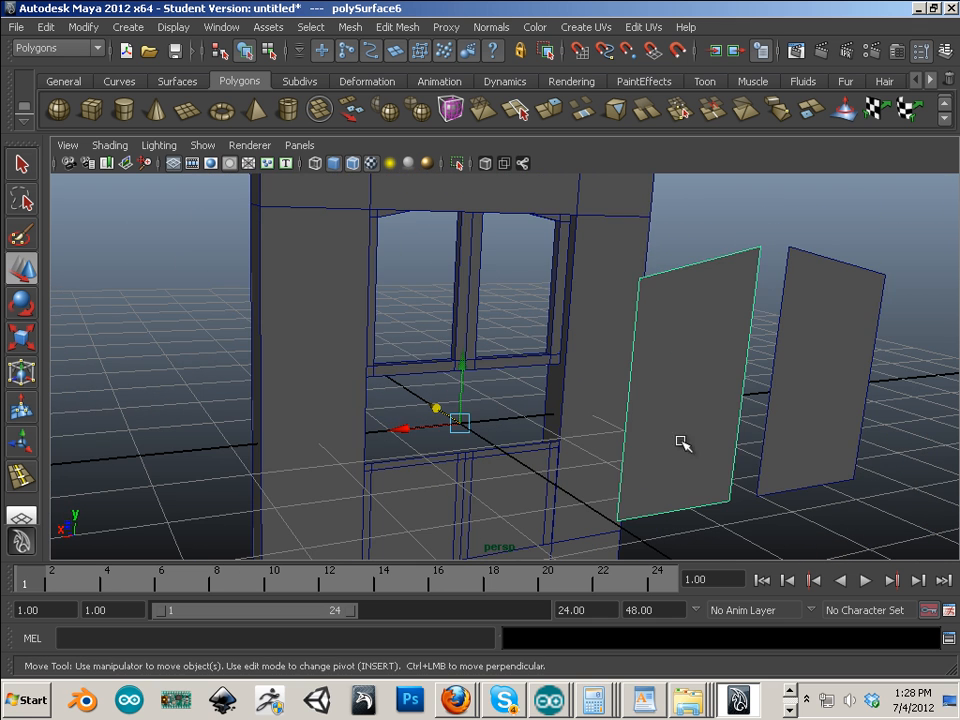
pyautogui.keyDown('shift'); pyautogui.click(788, 450); pyautogui.keyUp('shift')
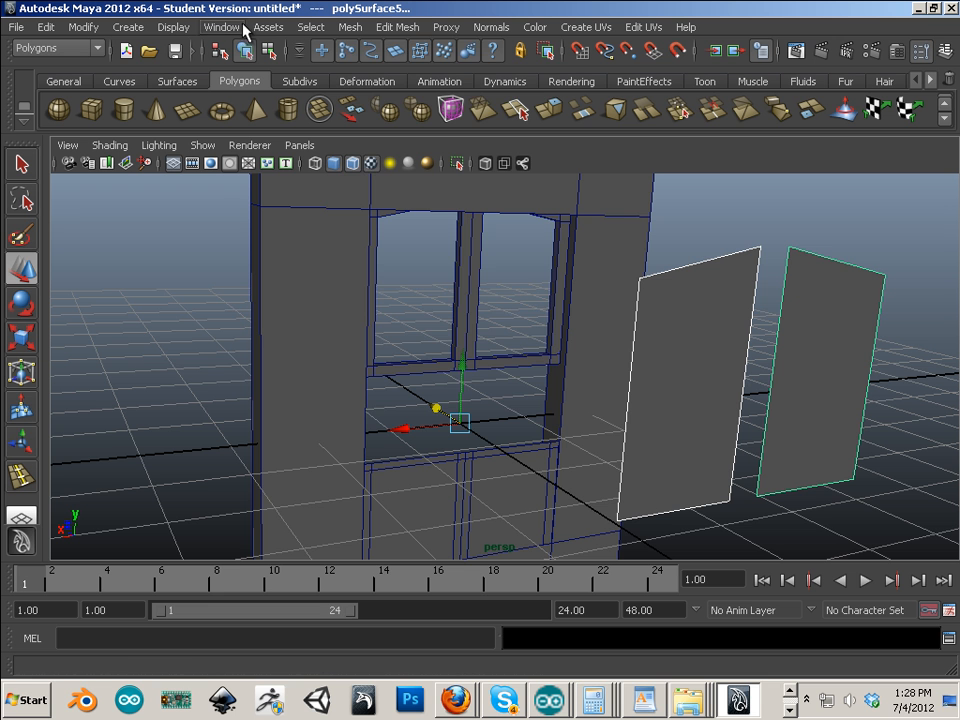
pyautogui.click(355, 28)
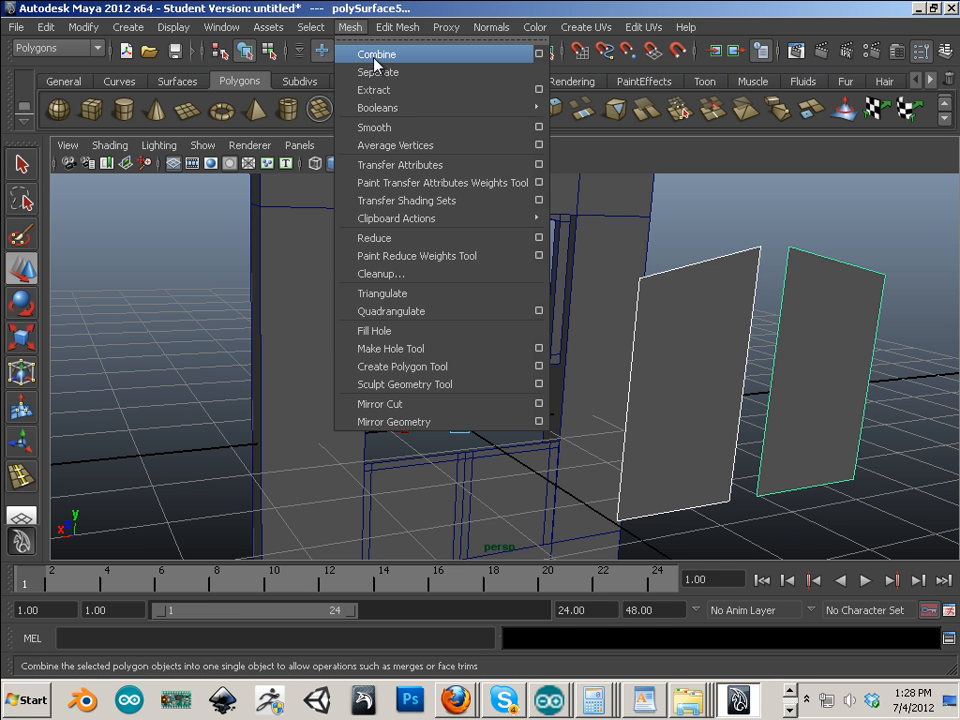
pyautogui.click(369, 54)
pyautogui.press('w')
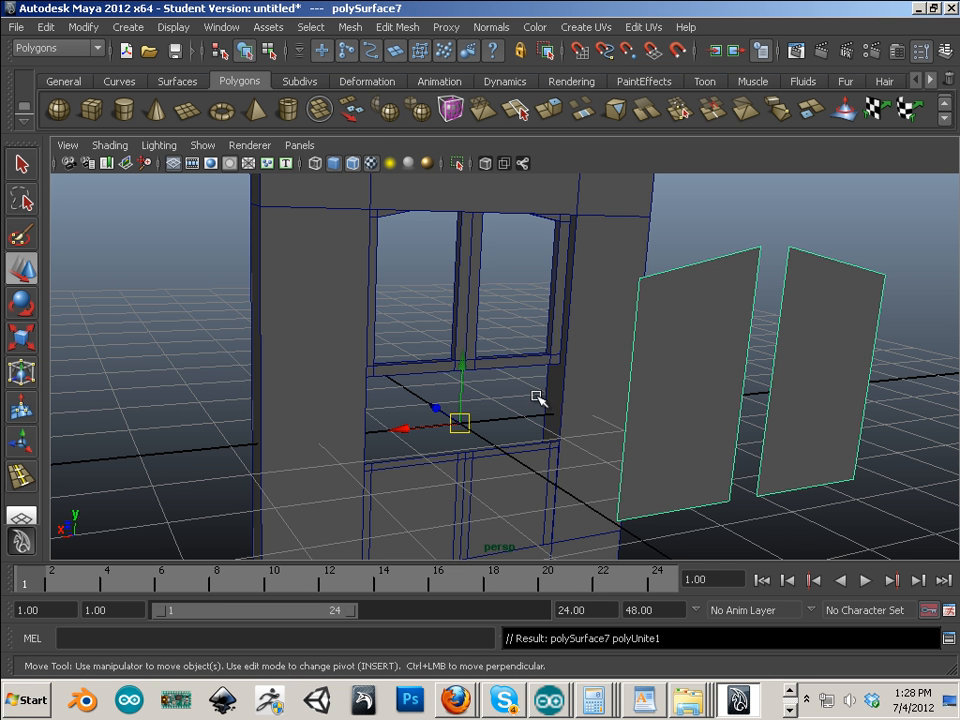
# - Center the pivot of the combined panes and move them back into the upper window frame
pyautogui.click(84, 27)
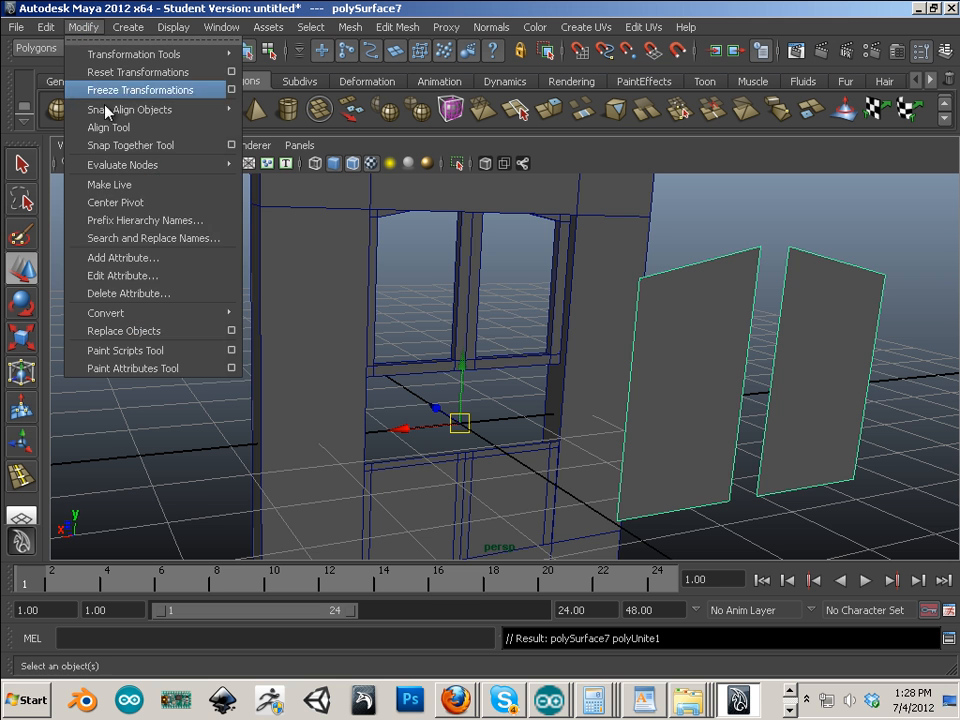
pyautogui.click(150, 203)
pyautogui.moveTo(725, 366); pyautogui.dragTo(452, 282)
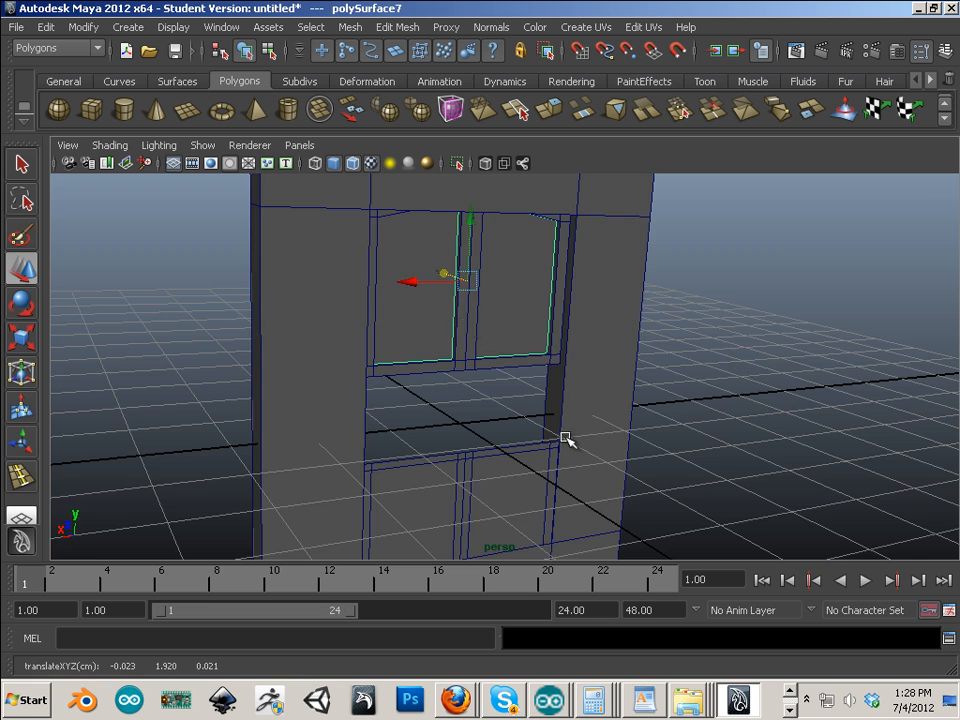
# - Raise the lower window panel and move it about 5 cm along negative X, clear of the wall
pyautogui.keyDown('alt'); pyautogui.moveTo(565, 440); pyautogui.dragTo(465, 418); pyautogui.keyUp('alt')
pyautogui.keyDown('alt'); pyautogui.moveTo(465, 418); pyautogui.dragTo(473, 413, button='right'); pyautogui.keyUp('alt')
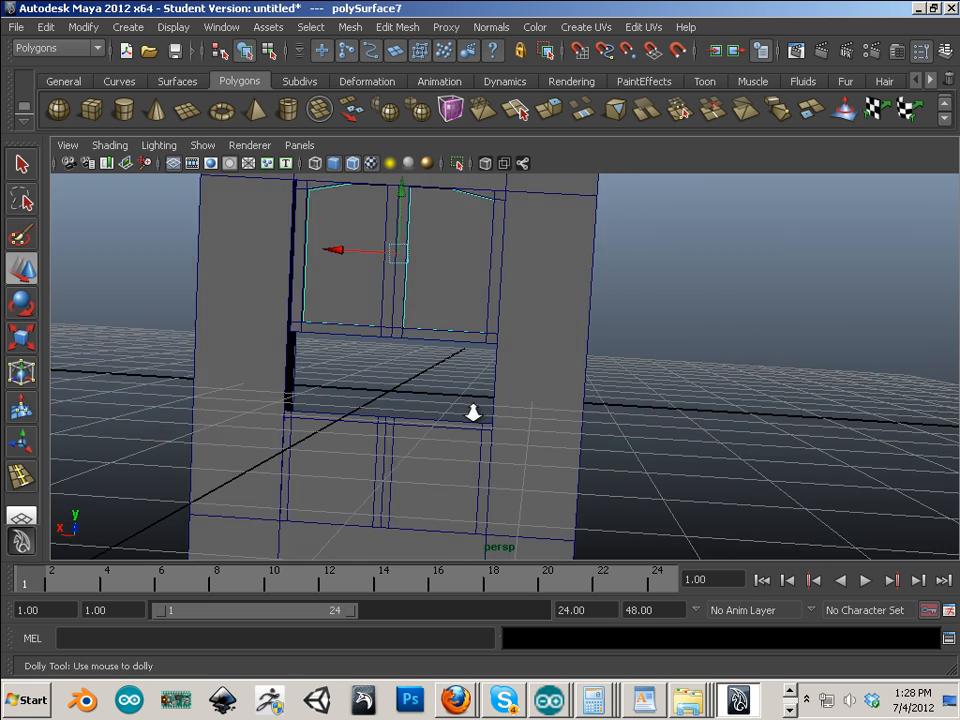
pyautogui.keyDown('alt'); pyautogui.moveTo(473, 413); pyautogui.dragTo(420, 437); pyautogui.keyUp('alt')
pyautogui.click(420, 437)
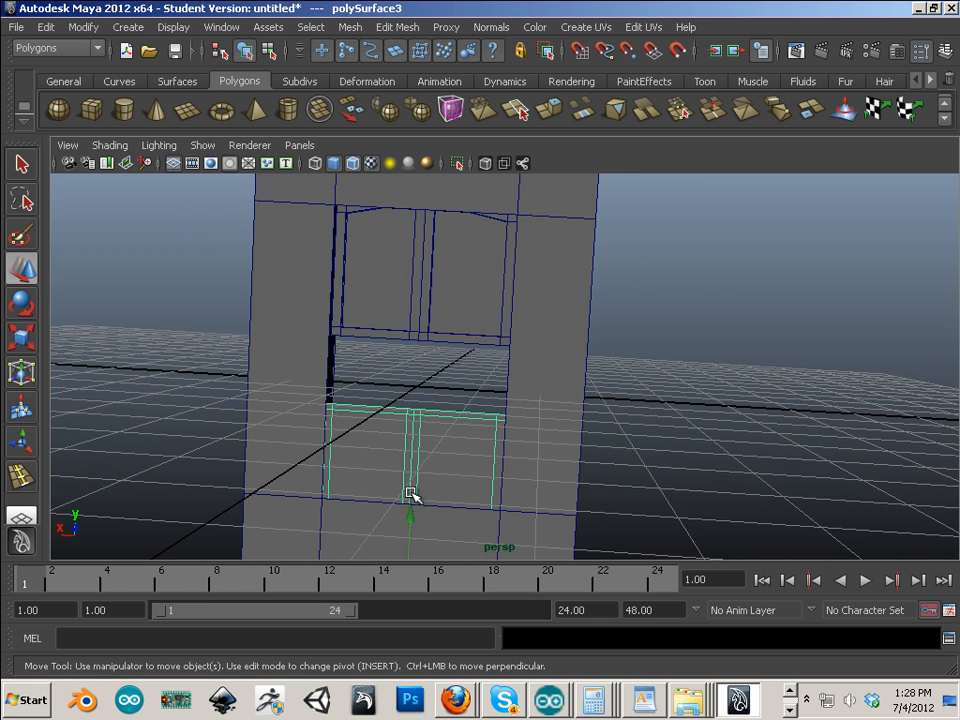
pyautogui.moveTo(410, 516); pyautogui.dragTo(422, 364)
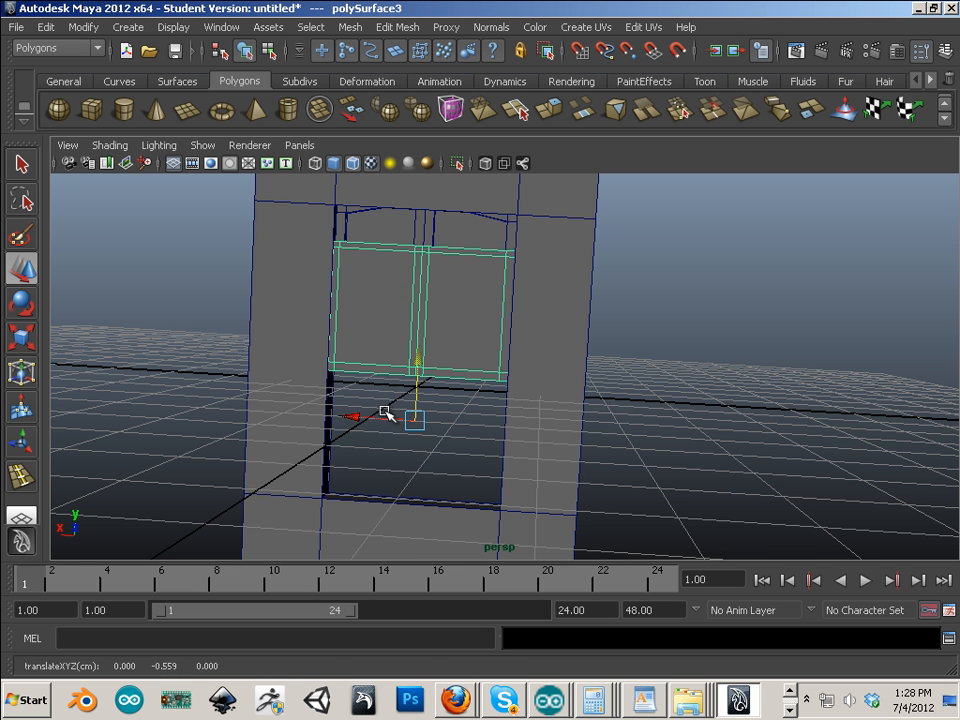
pyautogui.keyDown('alt'); pyautogui.moveTo(386, 412); pyautogui.dragTo(362, 476, button='middle'); pyautogui.keyUp('alt')
pyautogui.moveTo(342, 478); pyautogui.dragTo(663, 510)
# - Duplicate the two large pane faces of the lower window panel and move the copies well behind it
pyautogui.keyDown('alt'); pyautogui.moveTo(652, 476); pyautogui.dragTo(478, 406, button='middle'); pyautogui.keyUp('alt')
pyautogui.scroll(2, 579, 424)
pyautogui.keyDown('alt'); pyautogui.moveTo(611, 284); pyautogui.dragTo(523, 309, button='middle'); pyautogui.keyUp('alt')
pyautogui.moveTo(520, 310); pyautogui.dragTo(519, 349, button='right')
pyautogui.click(514, 358)
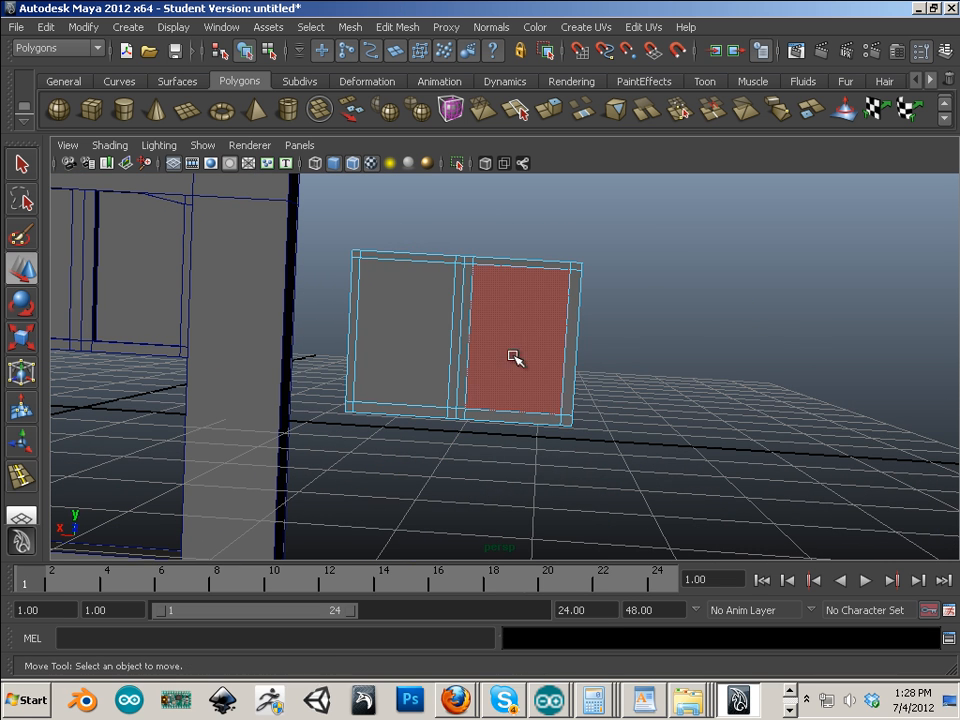
pyautogui.keyDown('shift'); pyautogui.click(396, 332); pyautogui.keyUp('shift')
pyautogui.keyDown('alt'); pyautogui.moveTo(396, 332); pyautogui.dragTo(449, 315); pyautogui.keyUp('alt')
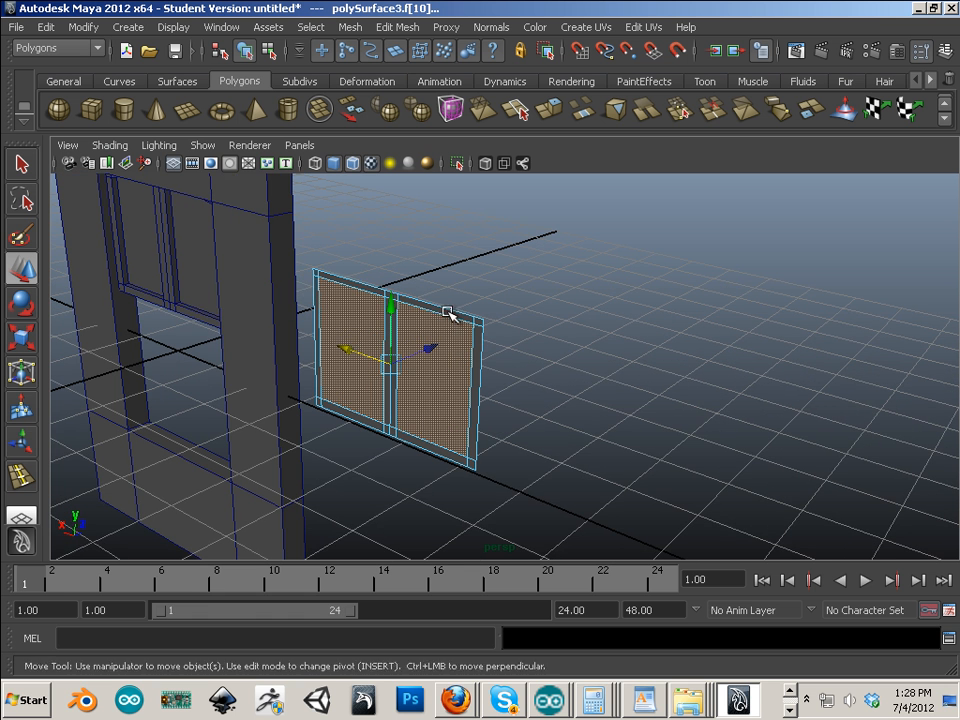
pyautogui.click(397, 28)
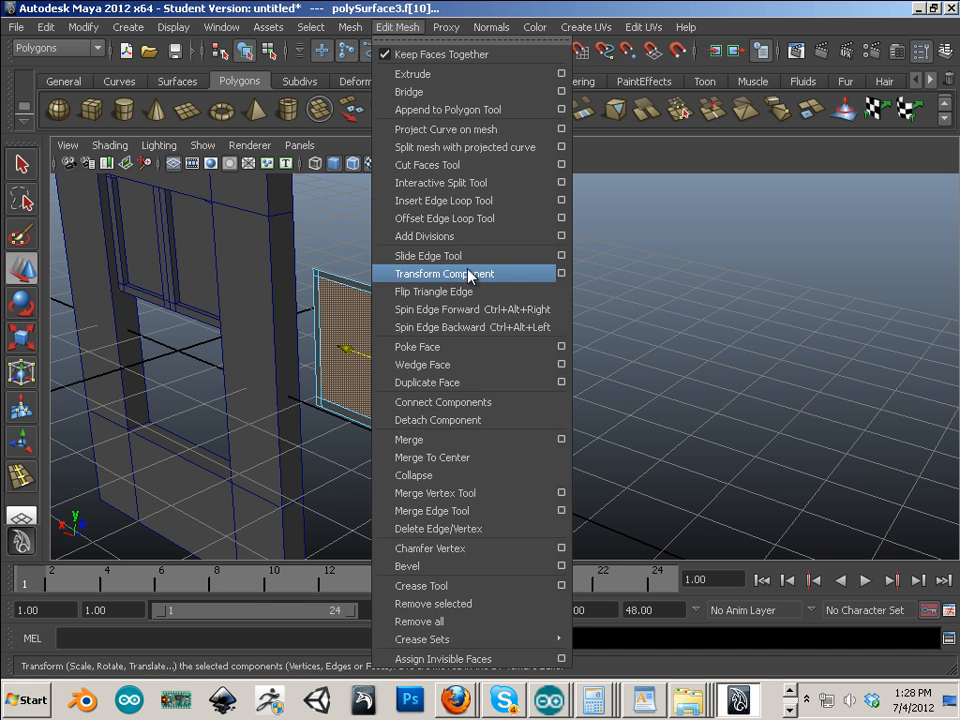
pyautogui.click(456, 383)
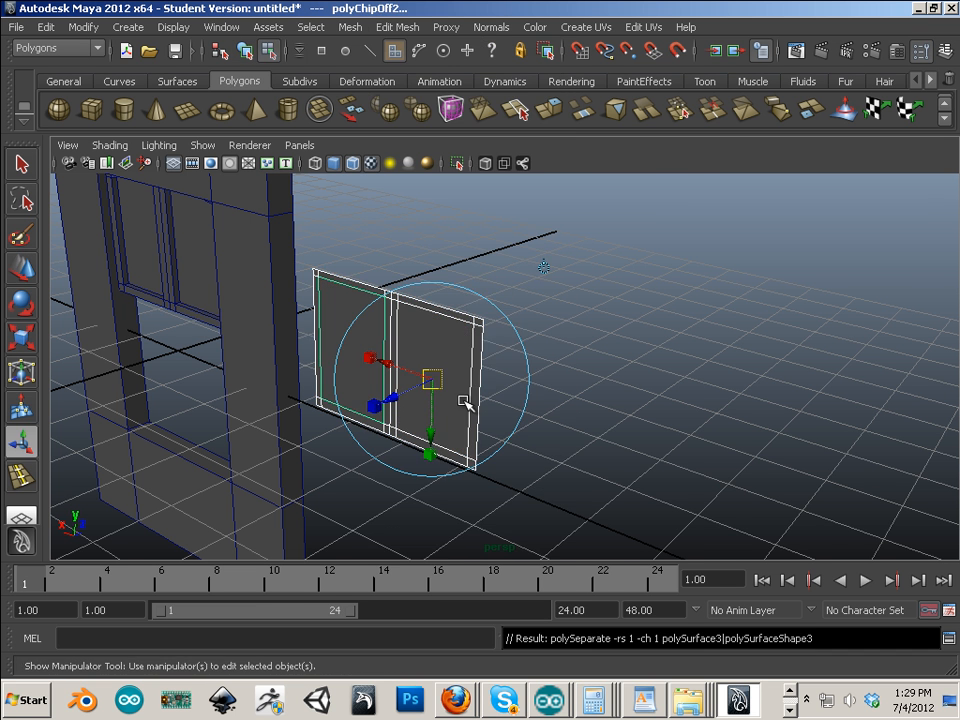
pyautogui.keyDown('alt'); pyautogui.moveTo(462, 402); pyautogui.dragTo(420, 418); pyautogui.keyUp('alt')
pyautogui.moveTo(362, 398); pyautogui.dragTo(495, 426)
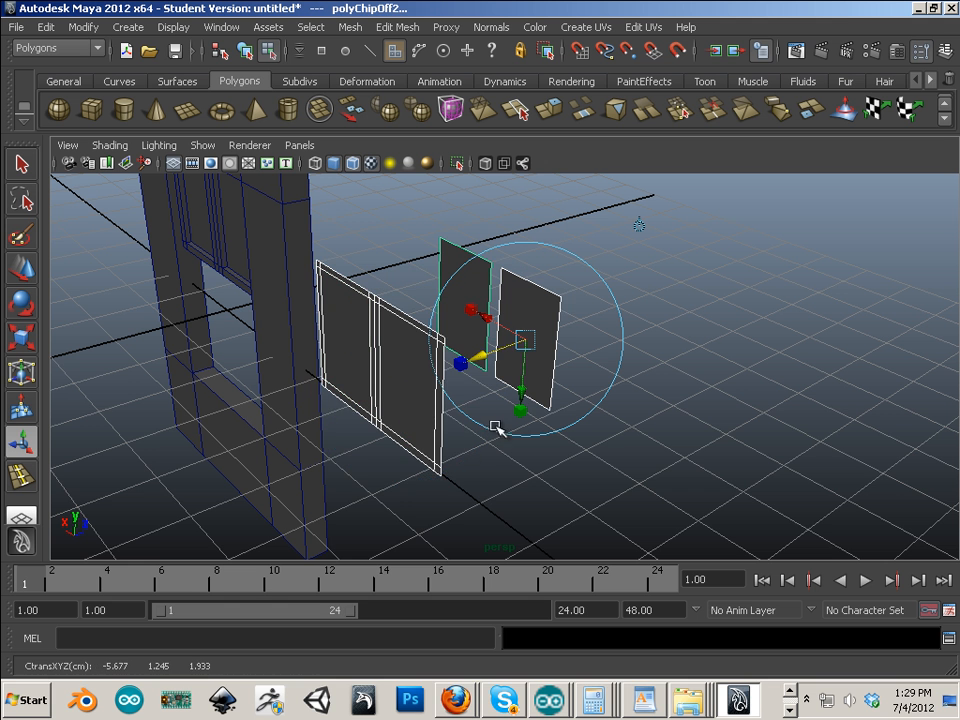
# - Delete the two original pane faces from the lower window panel, leaving only its frame bars
pyautogui.moveTo(392, 385); pyautogui.dragTo(401, 420, button='right')
pyautogui.click(403, 411)
pyautogui.keyDown('shift'); pyautogui.click(343, 369); pyautogui.keyUp('shift')
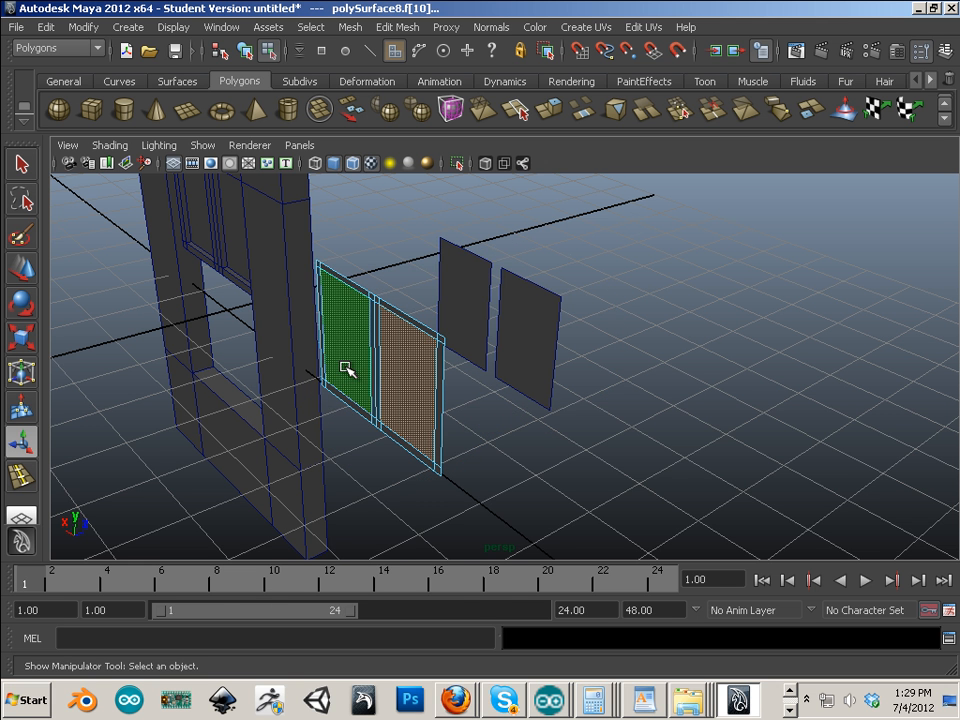
pyautogui.press('Delete')
# - Duplicate the lower window's frame as an object and move the copy straight down until it sits directly beneath the original
pyautogui.keyDown('alt'); pyautogui.moveTo(384, 373); pyautogui.dragTo(464, 367); pyautogui.keyUp('alt')
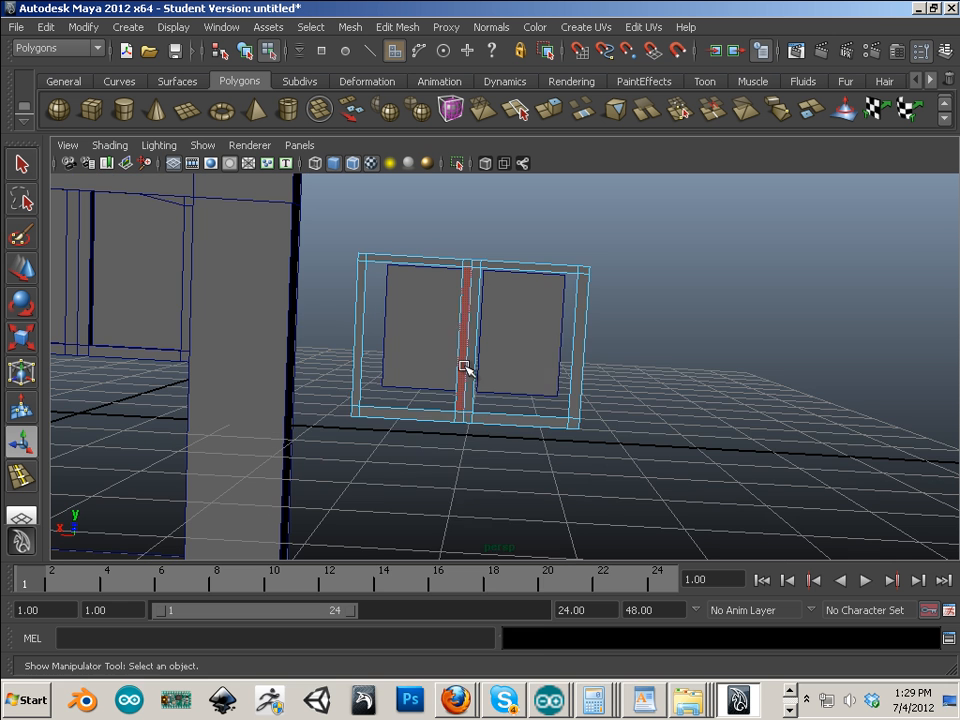
pyautogui.moveTo(464, 367); pyautogui.dragTo(560, 341, button='right')
pyautogui.click(585, 343)
pyautogui.keyDown('alt'); pyautogui.moveTo(553, 467); pyautogui.dragTo(543, 405); pyautogui.keyUp('alt')
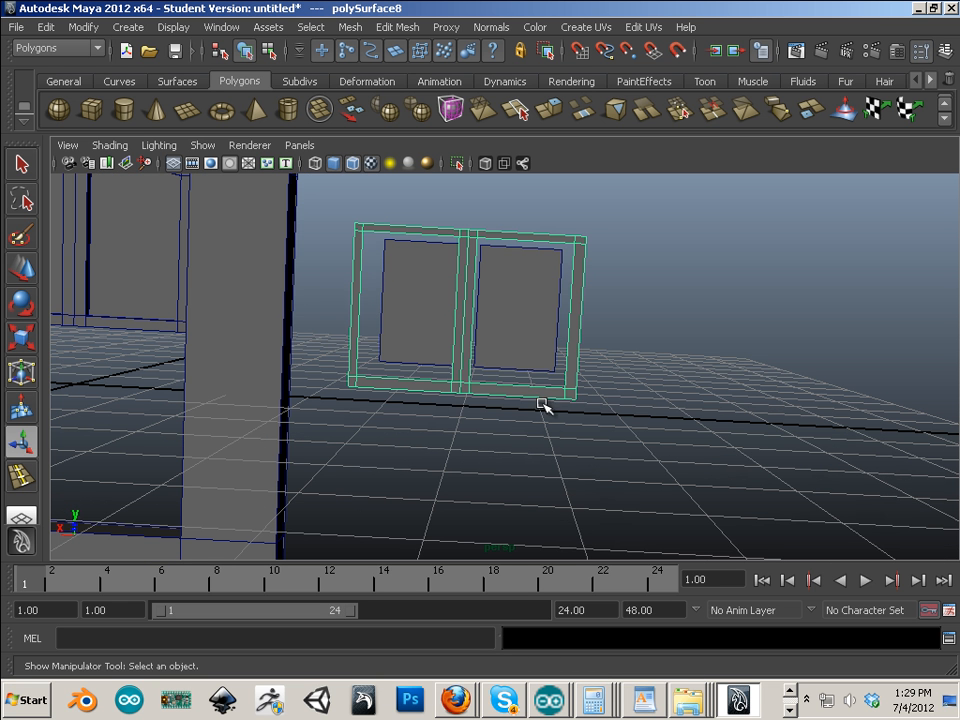
pyautogui.click(29, 276)
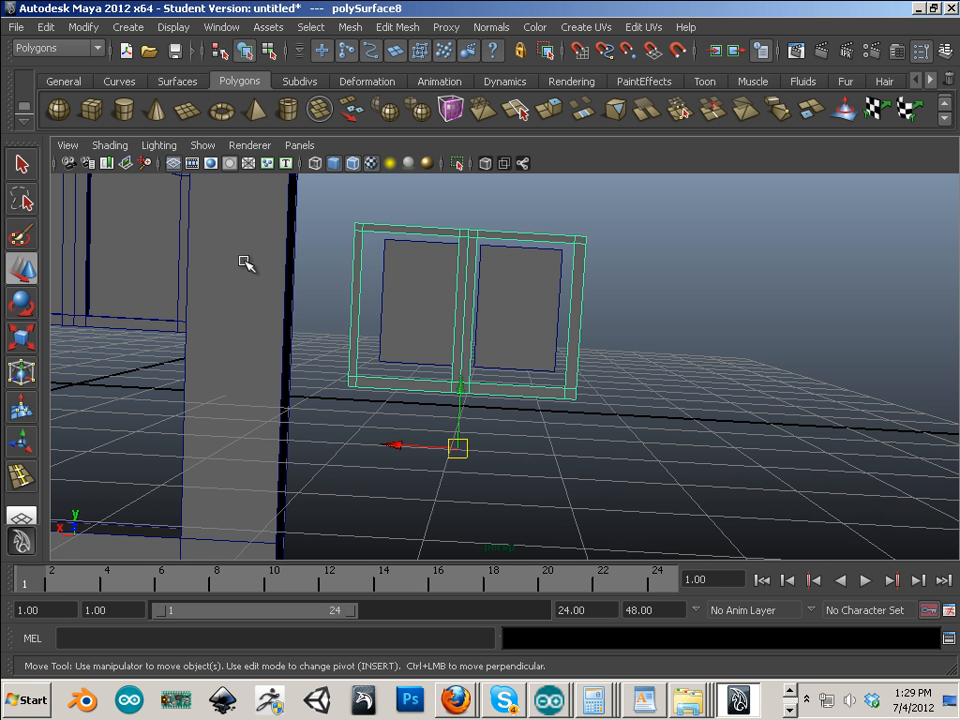
pyautogui.hotkey('ctrl', 'd')
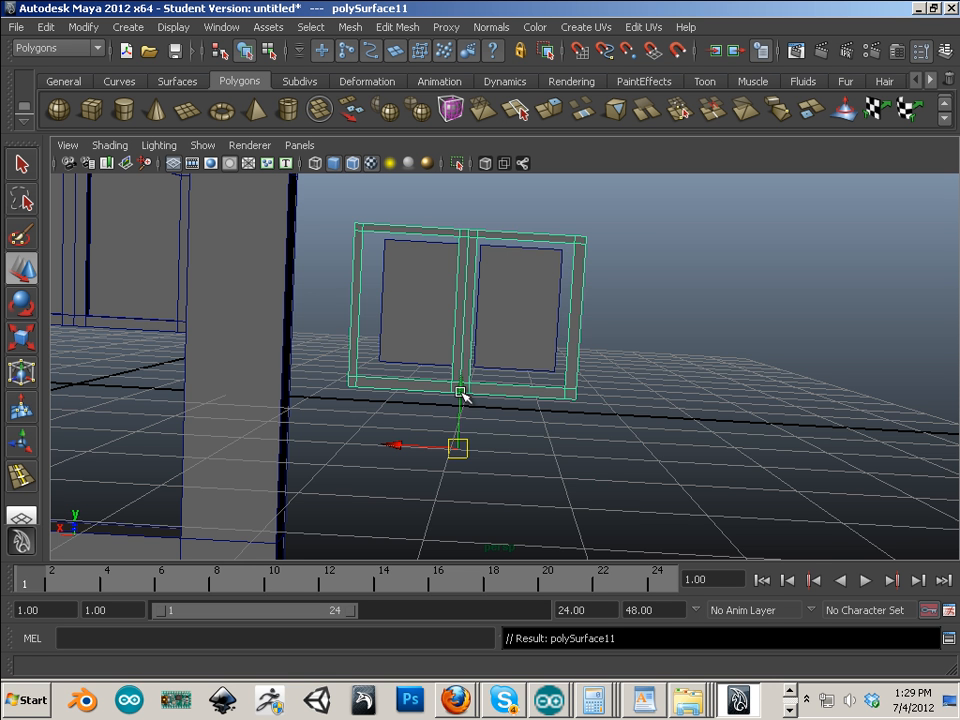
pyautogui.moveTo(460, 392); pyautogui.dragTo(446, 542)
# - Check the seam between the two stacked frames in the front view and combine them into one object
pyautogui.press('space')
pyautogui.press('space')
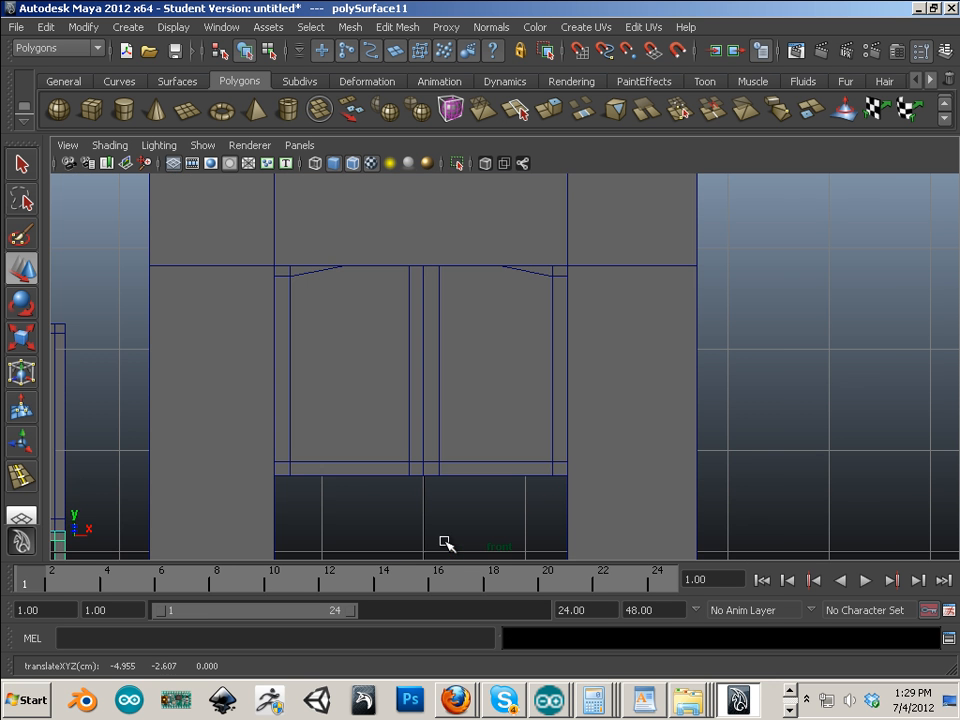
pyautogui.scroll(-7, 437, 386)
pyautogui.keyDown('alt'); pyautogui.moveTo(634, 423); pyautogui.dragTo(738, 351, button='middle'); pyautogui.keyUp('alt')
pyautogui.scroll(7, 587, 414)
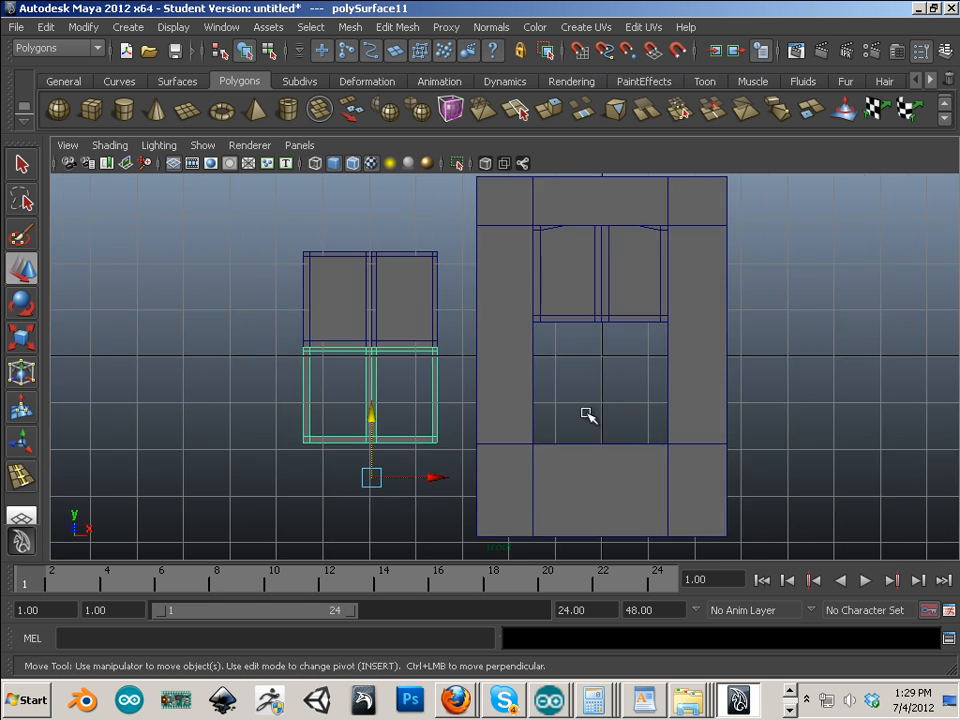
pyautogui.scroll(2, 542, 407)
pyautogui.keyDown('alt'); pyautogui.moveTo(283, 329); pyautogui.dragTo(577, 423, button='middle'); pyautogui.keyUp('alt')
pyautogui.scroll(2, 625, 431)
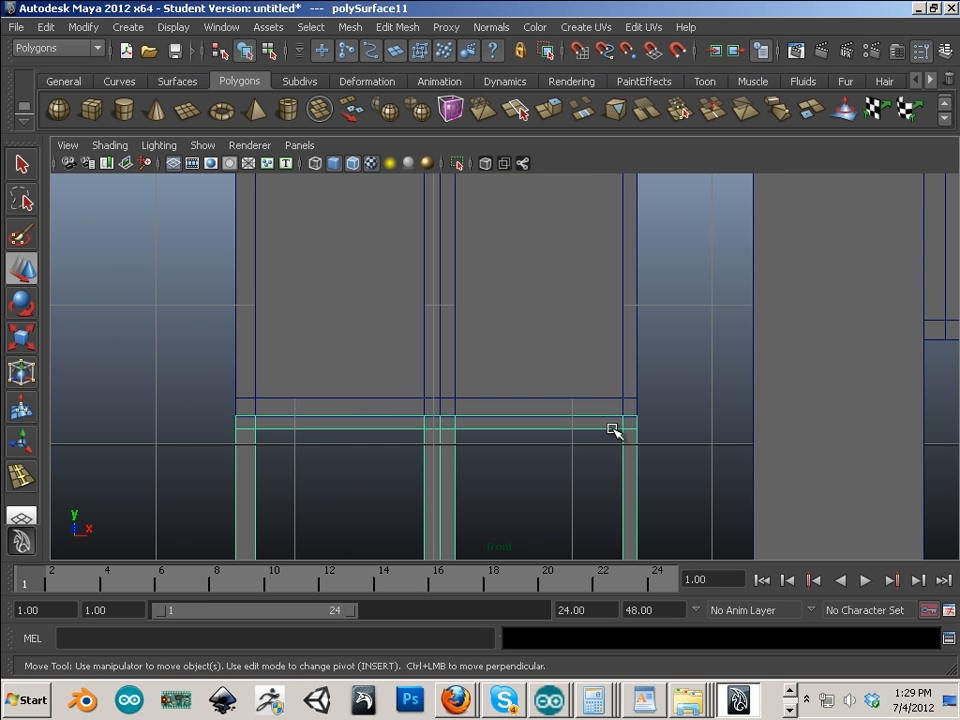
pyautogui.press('4')
pyautogui.moveTo(512, 444)
pyautogui.keyDown('alt'); pyautogui.mouseDown(button='middle')
pyautogui.moveTo(514, 426)
pyautogui.moveTo(543, 398)
pyautogui.mouseUp(button='middle'); pyautogui.keyUp('alt')
pyautogui.keyDown('alt'); pyautogui.moveTo(534, 401); pyautogui.dragTo(714, 468, button='right'); pyautogui.keyUp('alt')
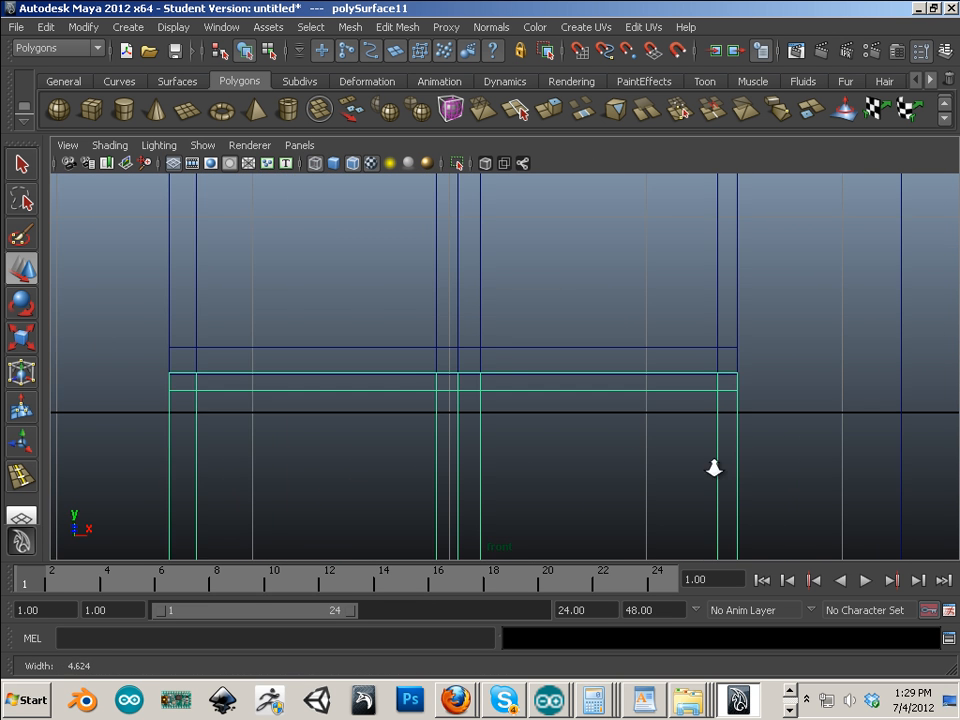
pyautogui.click(485, 354)
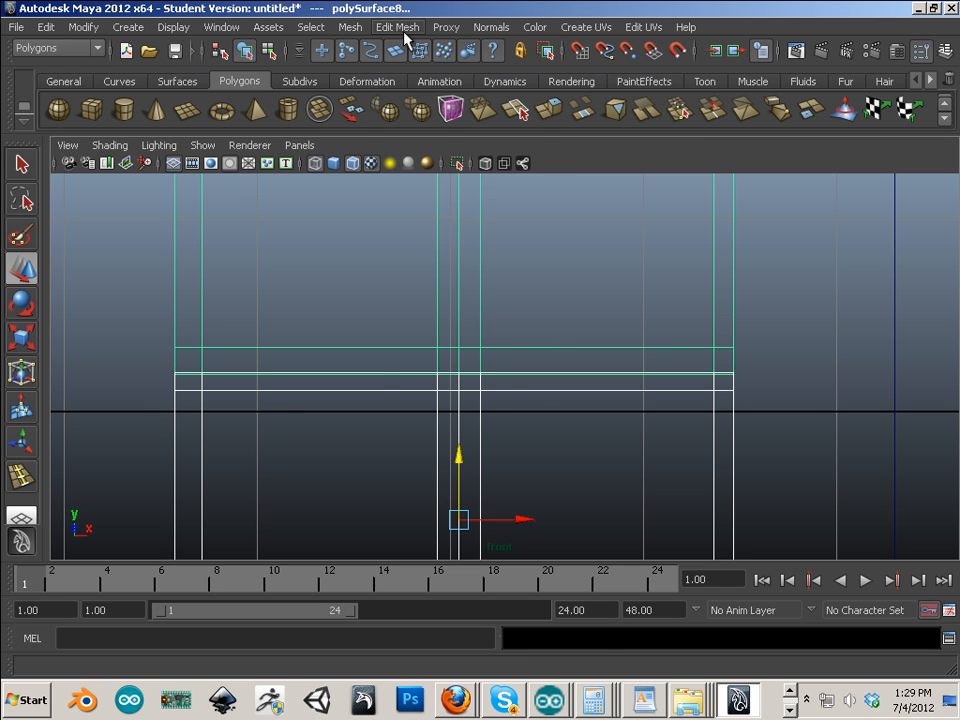
pyautogui.click(363, 30)
pyautogui.click(371, 54)
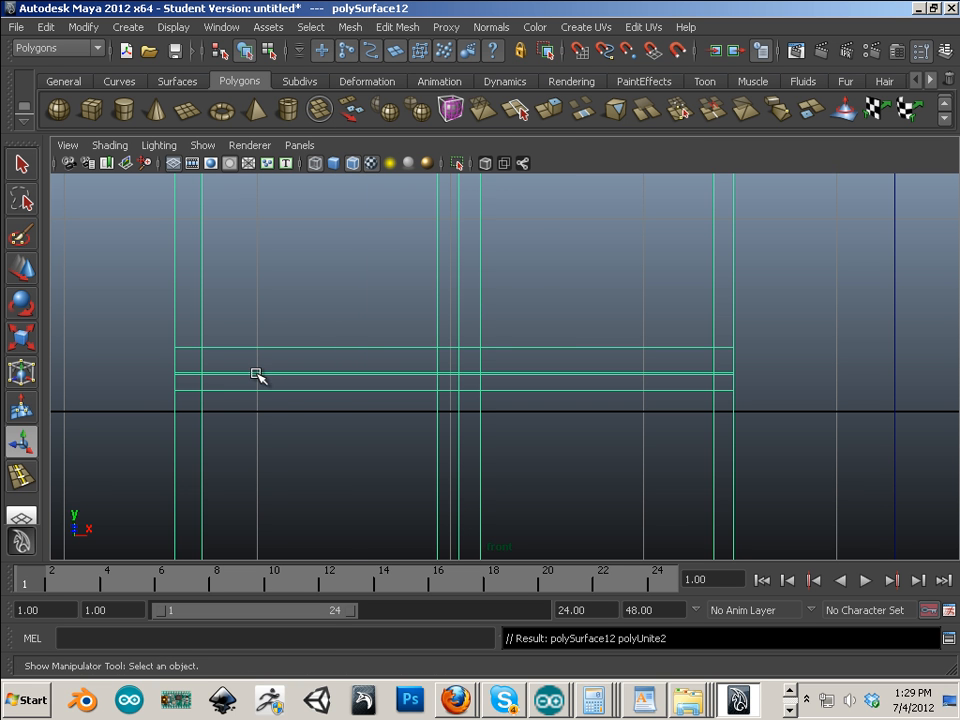
# - Merge the overlapping row of vertices along the seam between the upper and lower halves of the combined frame
pyautogui.moveTo(256, 375); pyautogui.dragTo(223, 375, button='right')
pyautogui.moveTo(113, 362); pyautogui.dragTo(618, 394)
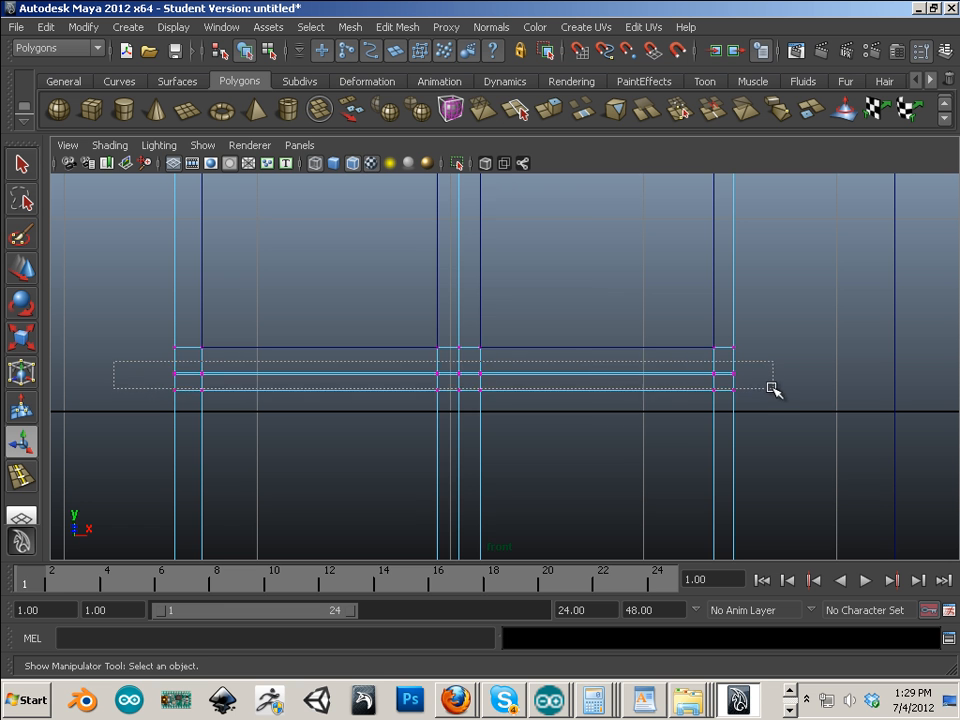
pyautogui.moveTo(772, 388); pyautogui.dragTo(772, 388)
pyautogui.click(352, 28)
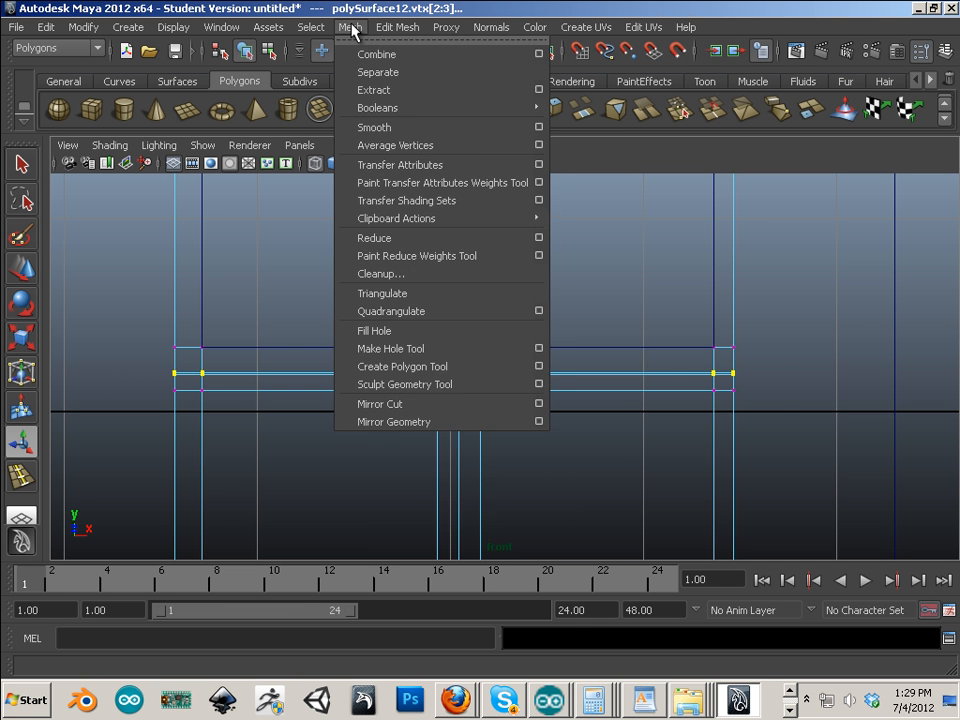
pyautogui.click(357, 438)
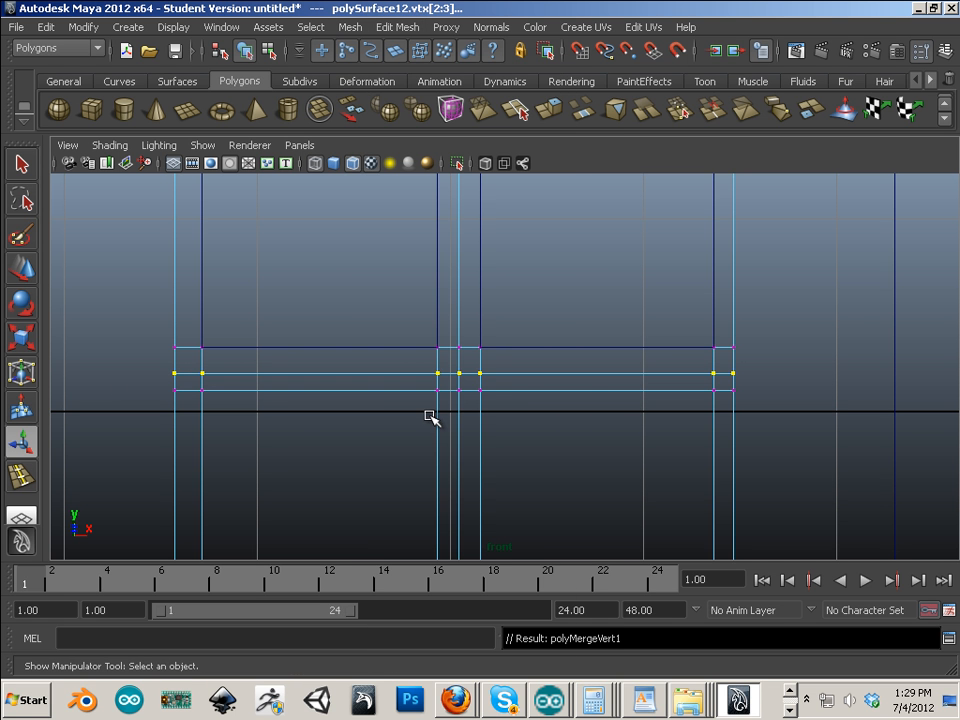
# - Extrude the whole combined four-opening frame to give its bars thickness
pyautogui.press('space')
pyautogui.keyDown('alt'); pyautogui.moveTo(437, 413); pyautogui.dragTo(376, 409); pyautogui.keyUp('alt')
pyautogui.press('5')
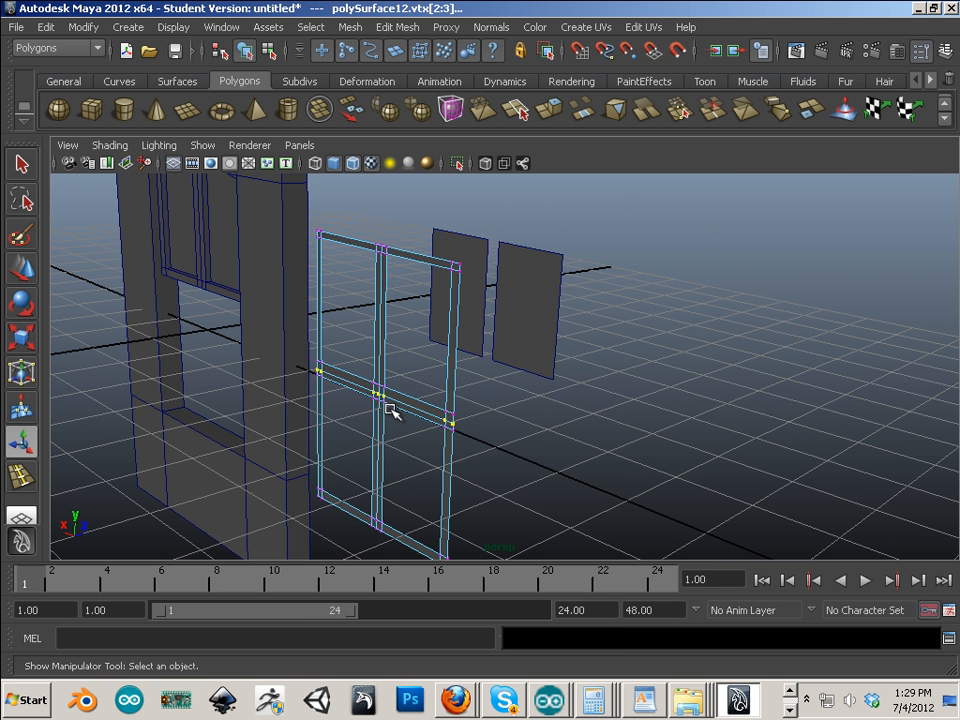
pyautogui.moveTo(388, 382); pyautogui.dragTo(450, 368, button='right')
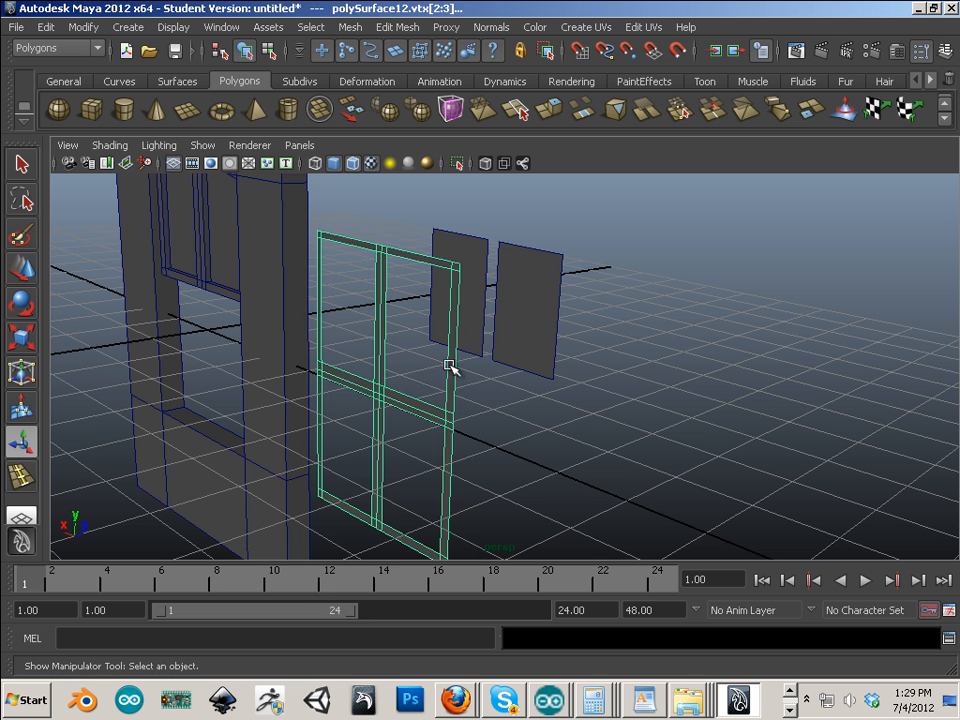
pyautogui.click(548, 108)
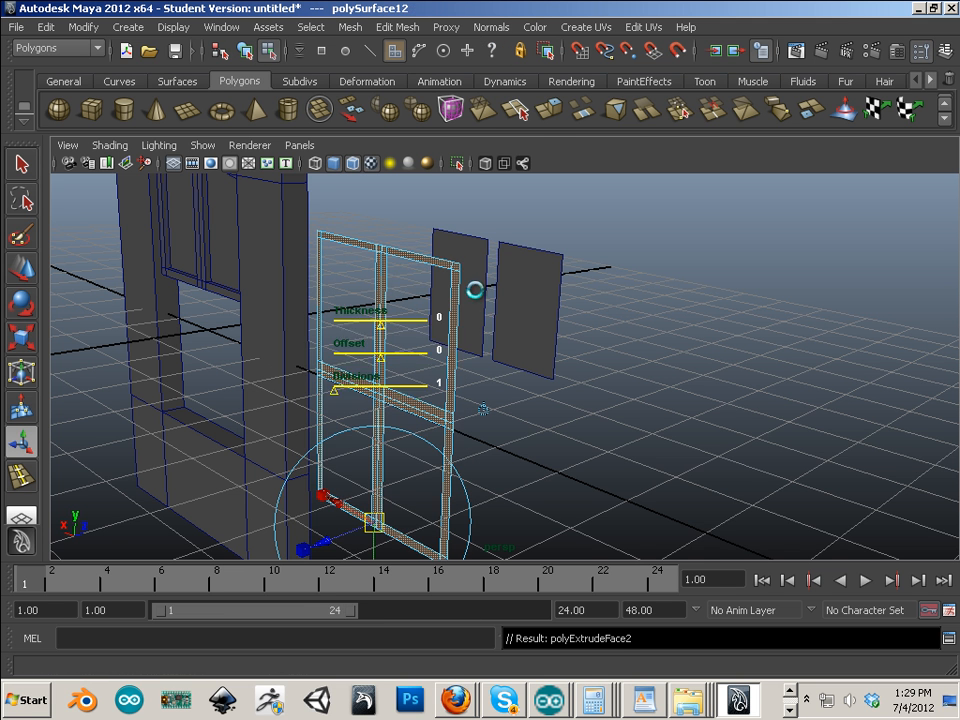
pyautogui.moveTo(333, 537); pyautogui.dragTo(320, 541)
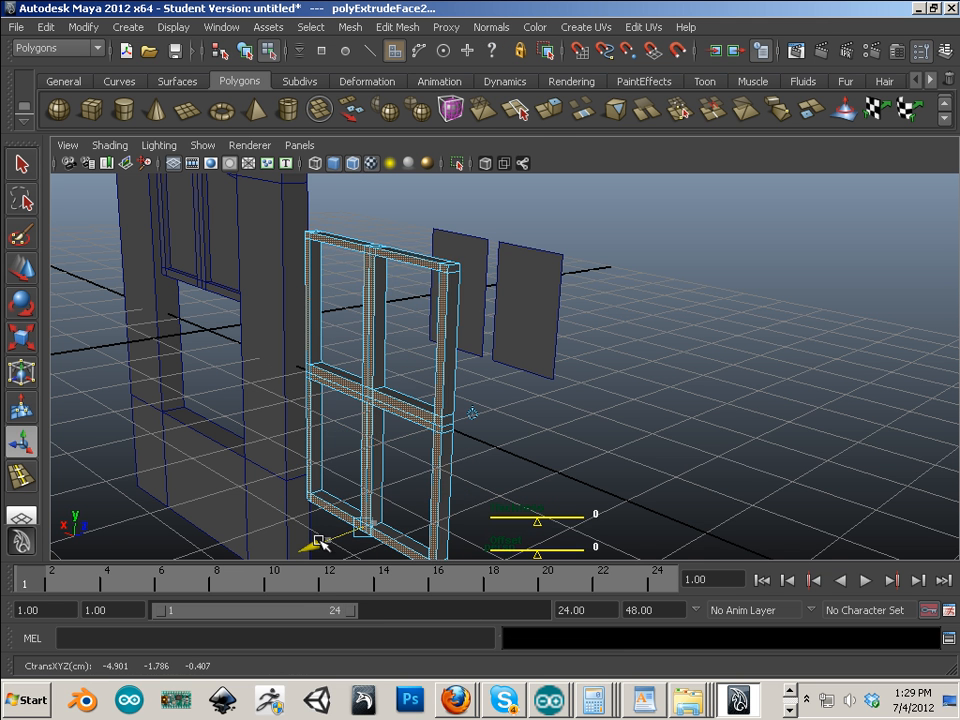
# - Move the two loose glass panes together into the upper openings of the four-opening frame
pyautogui.moveTo(527, 321); pyautogui.dragTo(581, 304, button='right')
pyautogui.click(497, 341)
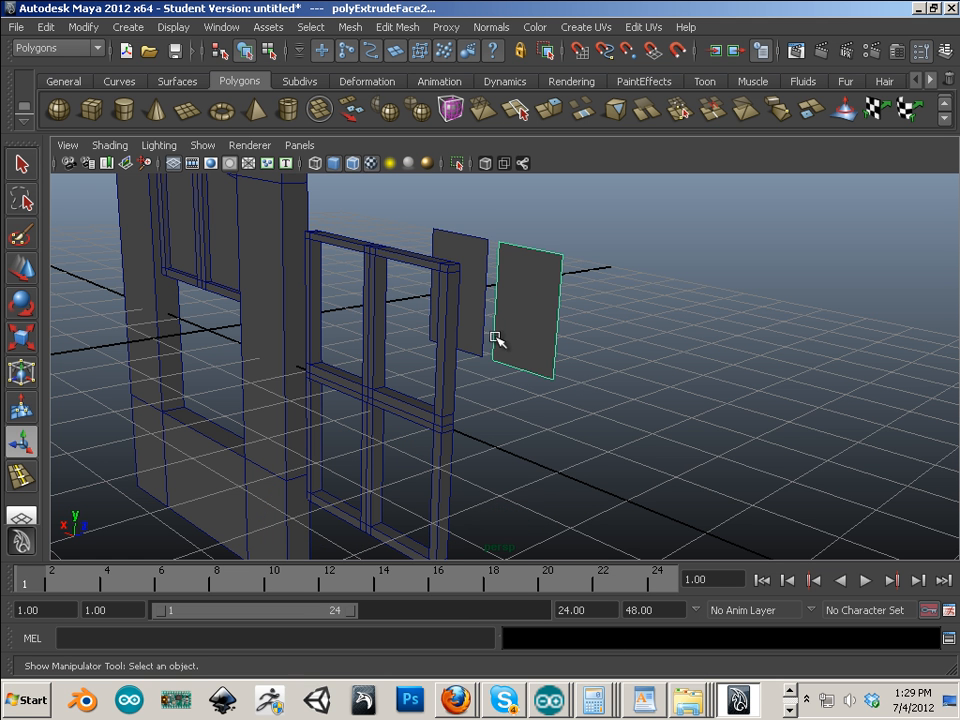
pyautogui.click(483, 315)
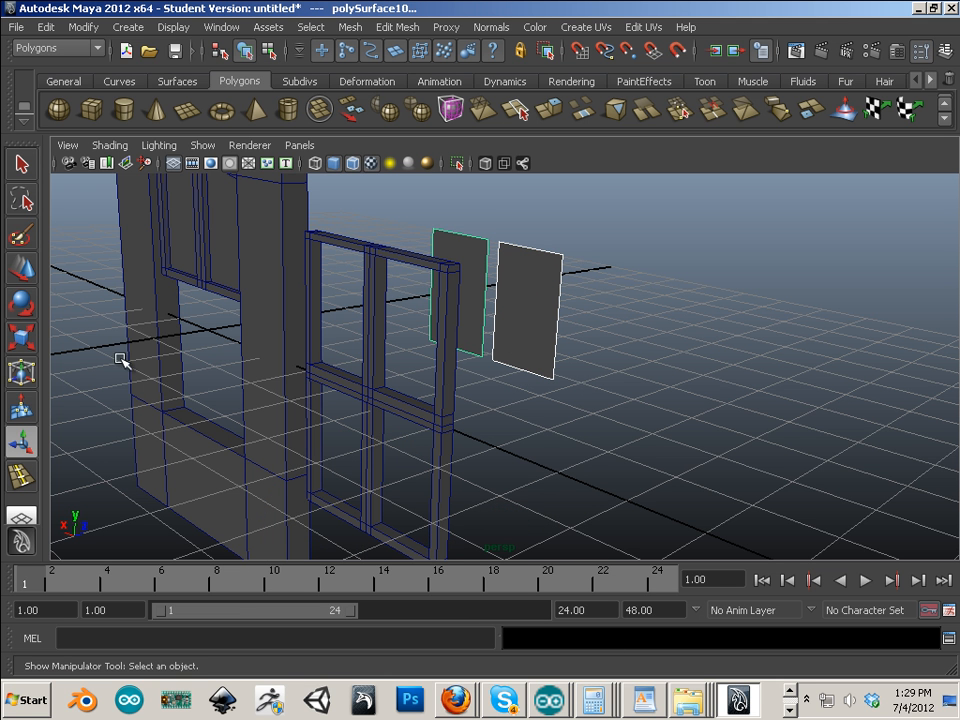
pyautogui.click(84, 27)
pyautogui.scroll(-3, 459, 439)
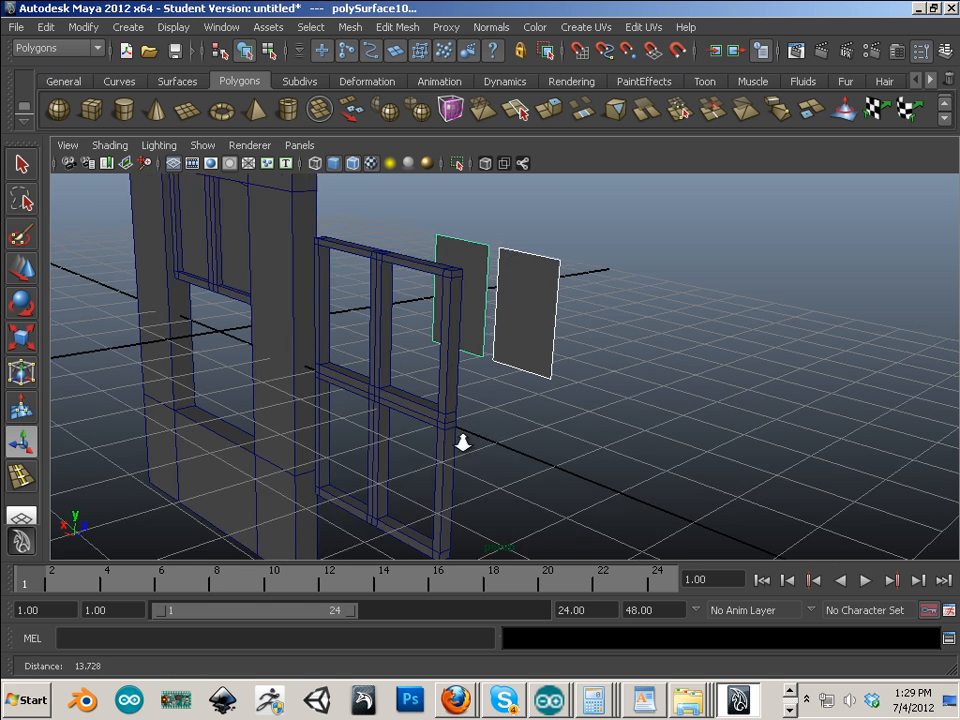
pyautogui.click(21, 268)
pyautogui.moveTo(500, 302); pyautogui.dragTo(415, 325)
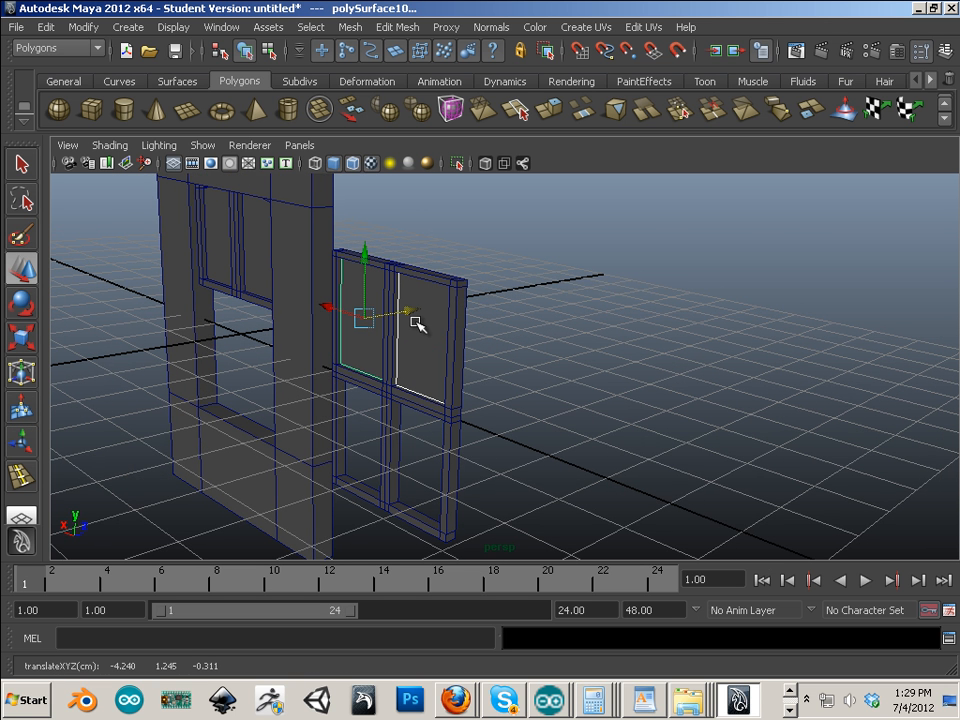
# - Duplicate the two panes straight down into the frame's lower openings and combine all four panes with the frame
pyautogui.hotkey('ctrl', 'd')
pyautogui.moveTo(368, 259); pyautogui.dragTo(375, 414)
pyautogui.moveTo(566, 298); pyautogui.dragTo(392, 508)
pyautogui.click(350, 27)
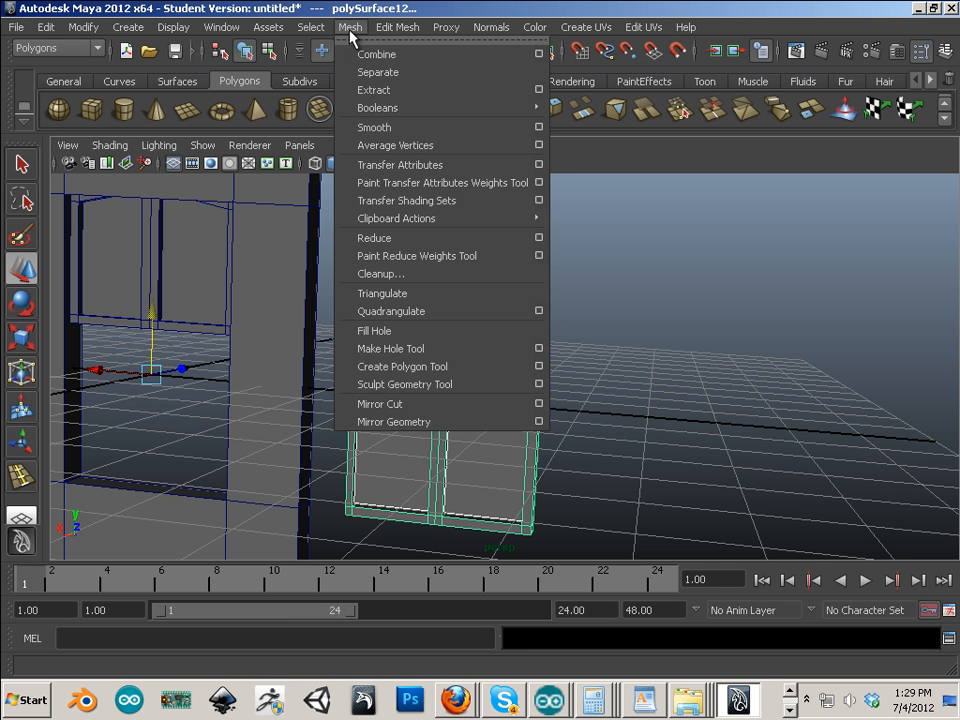
pyautogui.click(377, 54)
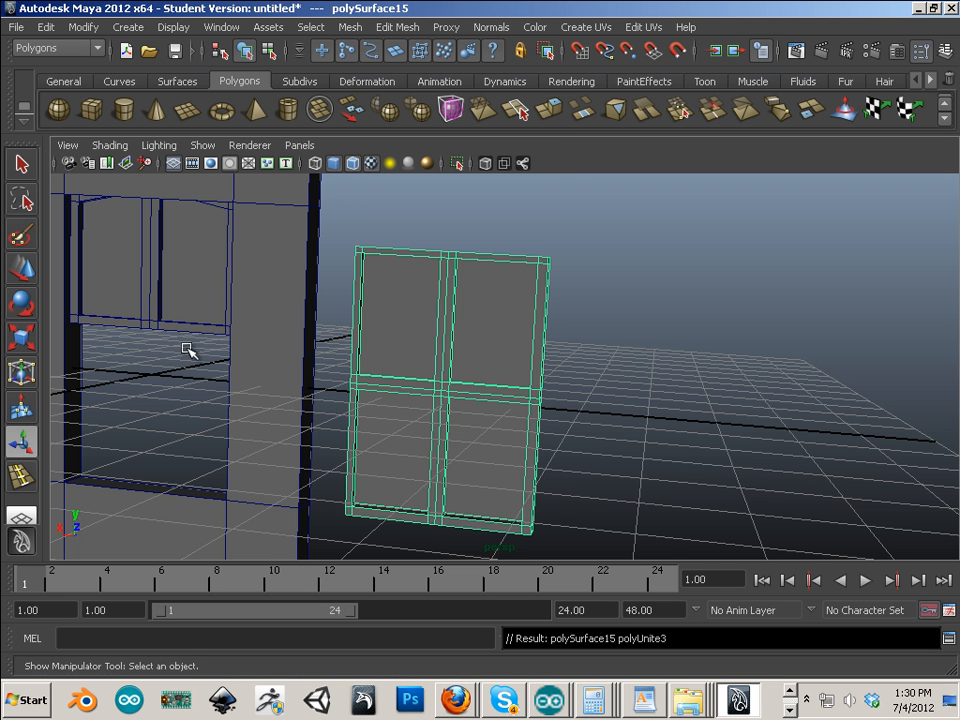
# - Combine the arched upper window's frame and its panes into one object
pyautogui.keyDown('alt'); pyautogui.moveTo(187, 350); pyautogui.dragTo(347, 373); pyautogui.keyUp('alt')
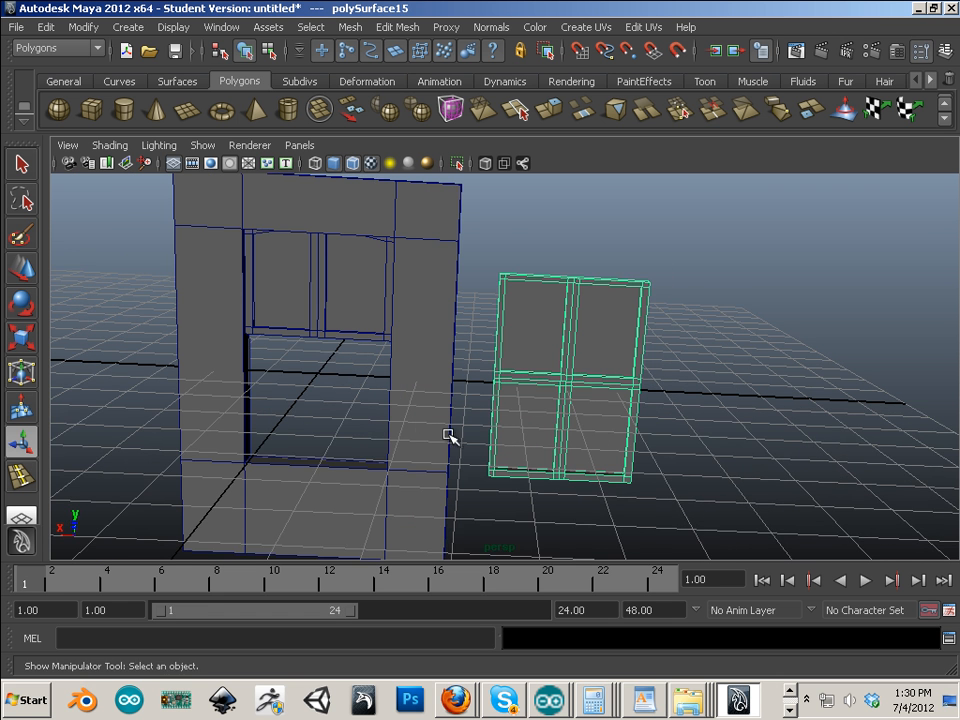
pyautogui.click(27, 267)
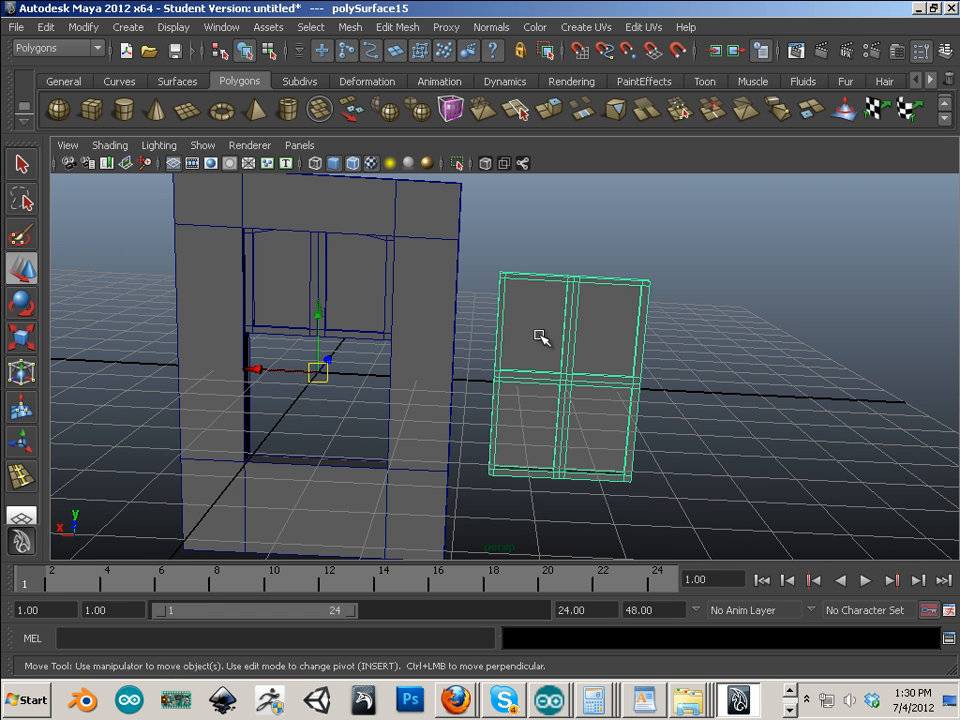
pyautogui.click(365, 420)
pyautogui.click(328, 316)
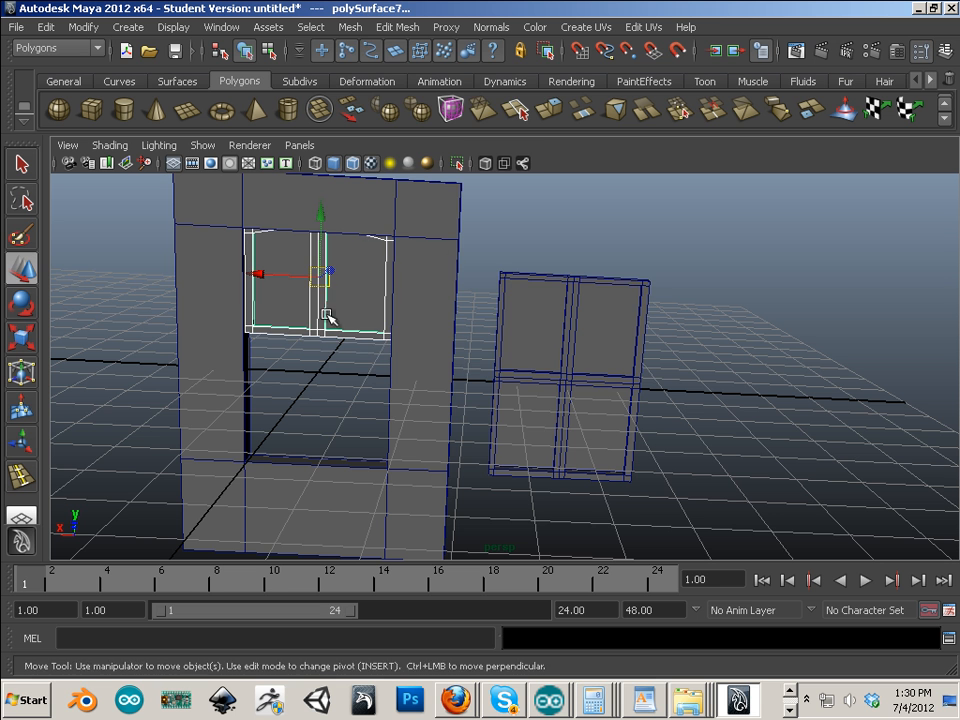
pyautogui.click(352, 27)
pyautogui.click(358, 54)
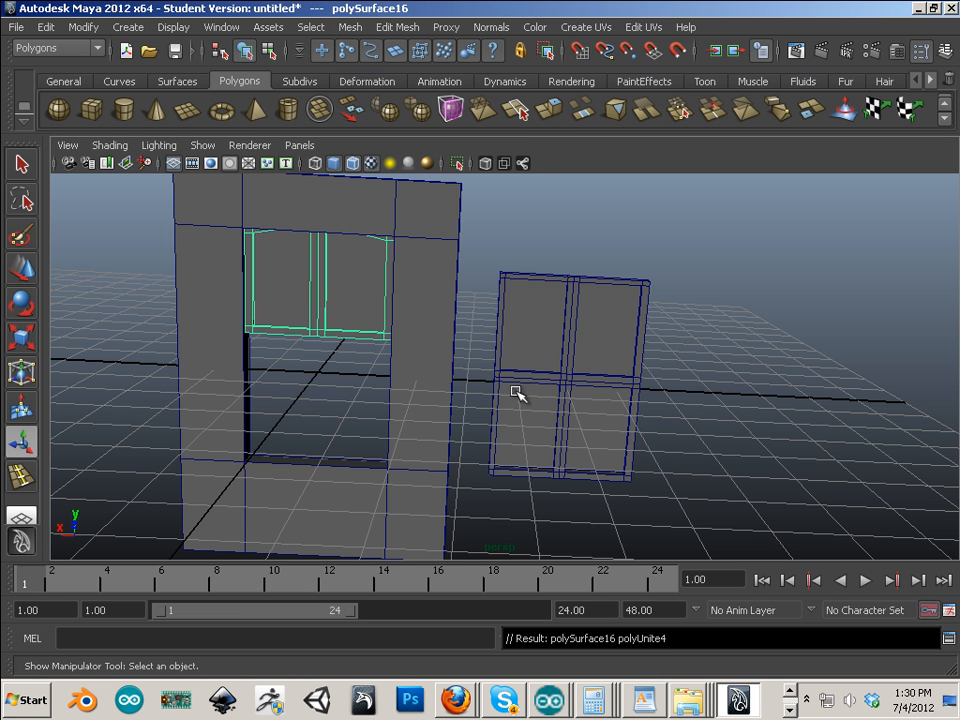
# - Center the pivots of the four-pane window and the arched upper window
pyautogui.click(536, 396)
pyautogui.click(128, 28)
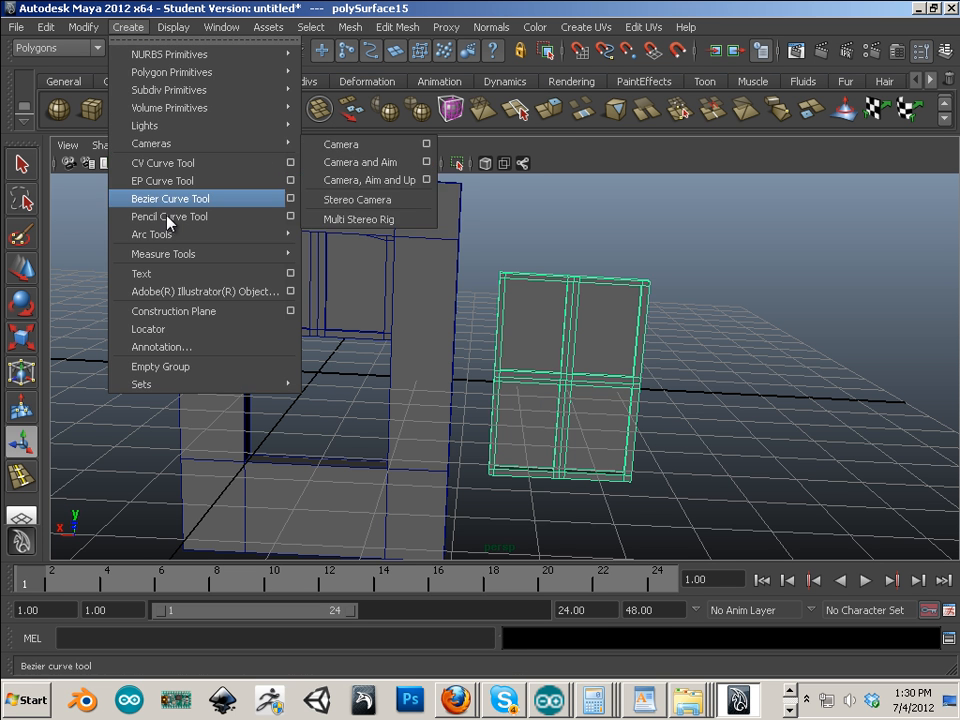
pyautogui.moveTo(172, 30)
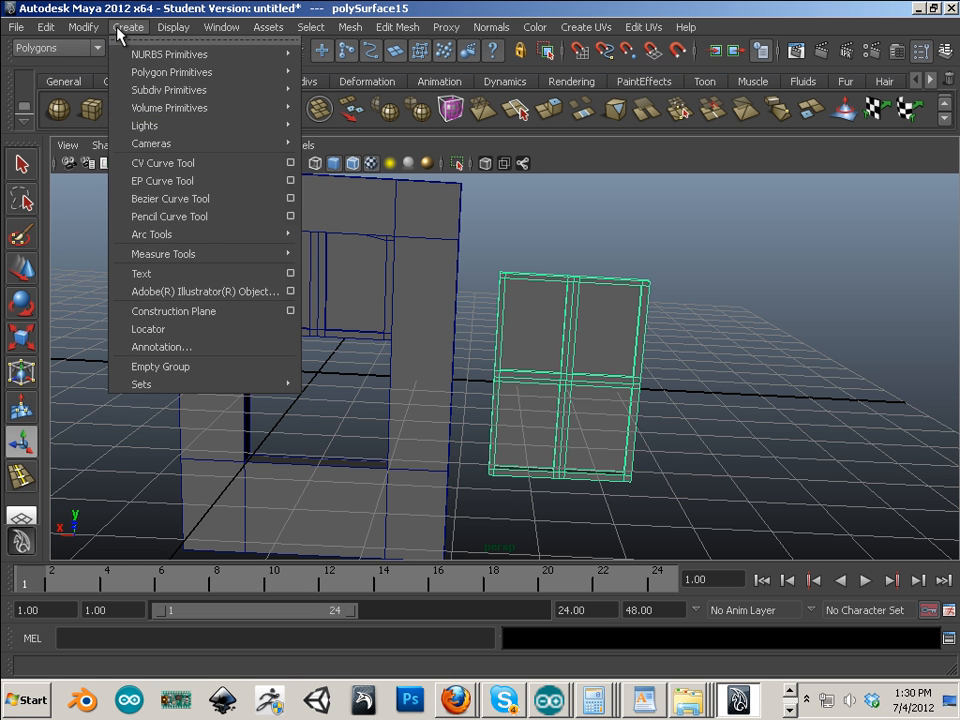
pyautogui.moveTo(96, 32)
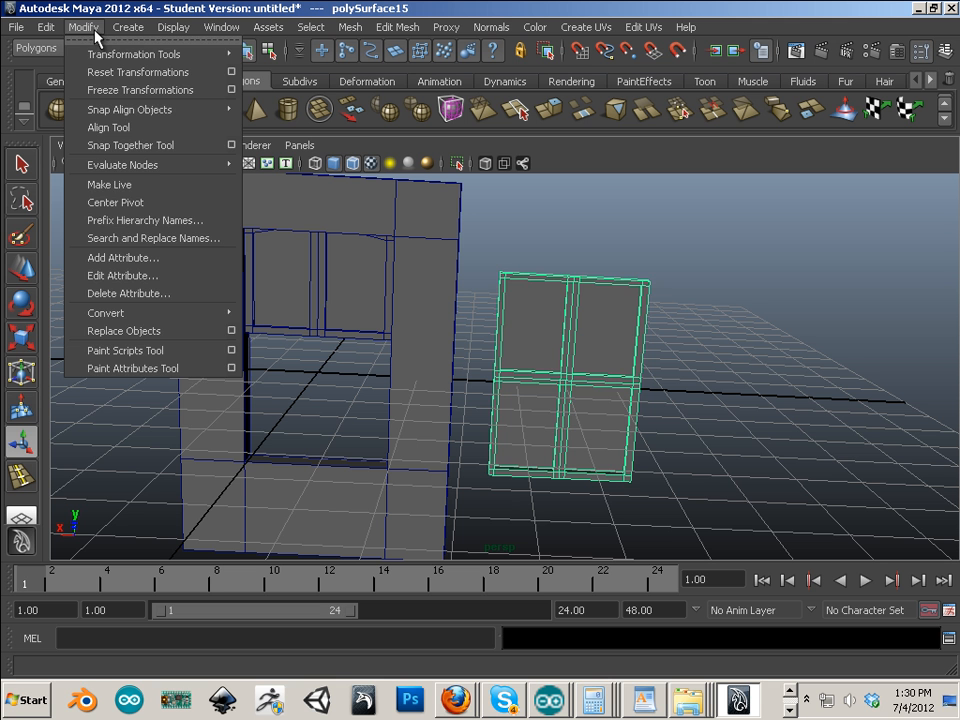
pyautogui.click(120, 202)
pyautogui.click(287, 317)
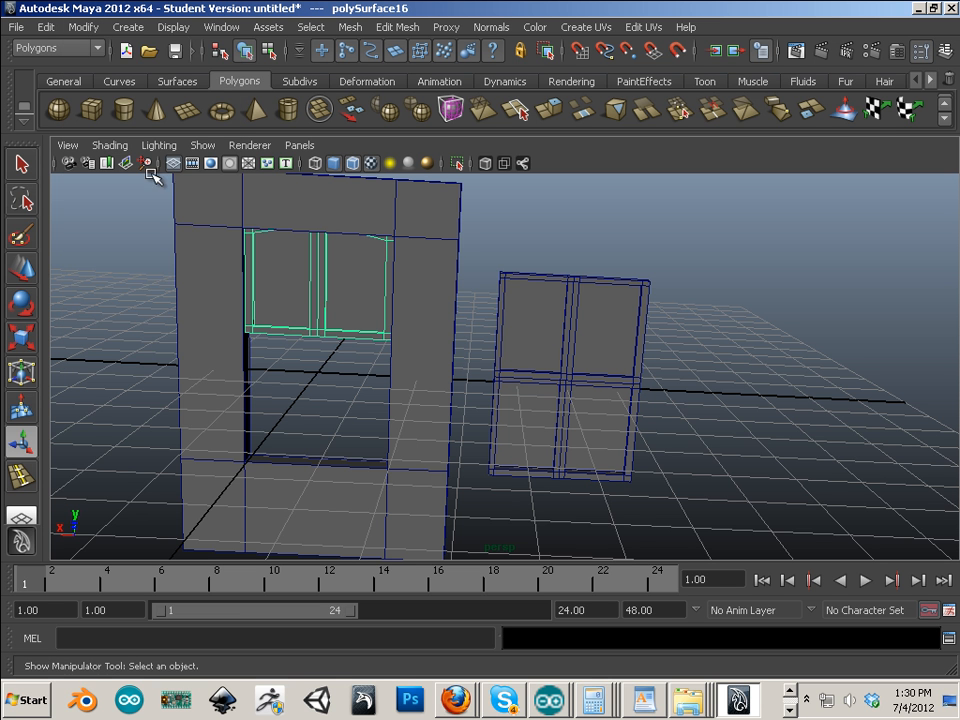
pyautogui.click(91, 29)
pyautogui.click(138, 203)
# - Delete the construction history of the wall section and both windows
pyautogui.moveTo(648, 495); pyautogui.dragTo(184, 197)
pyautogui.click(54, 31)
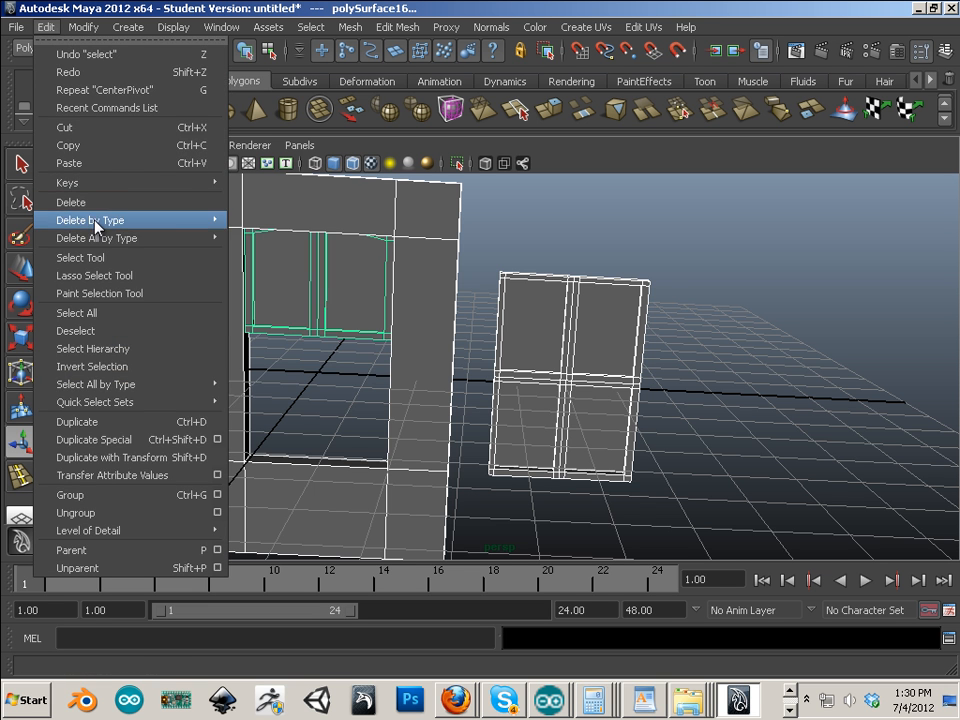
pyautogui.moveTo(107, 220)
pyautogui.click(257, 229)
# - Move the four-pane window sideways into the wall opening and adjust its depth within the wall
pyautogui.click(559, 406)
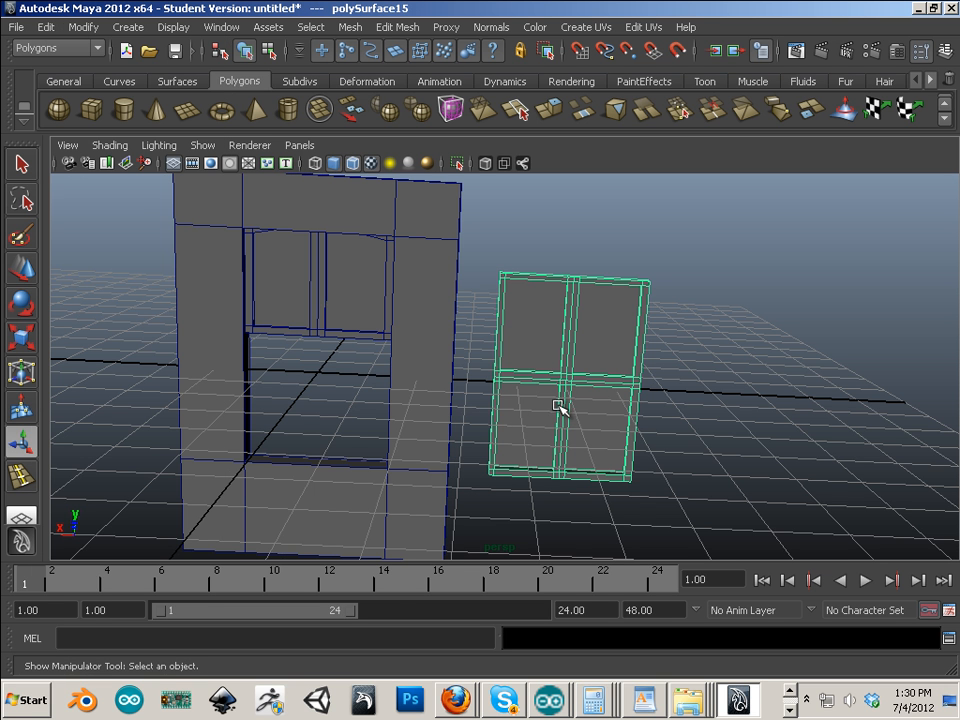
pyautogui.click(22, 270)
pyautogui.moveTo(508, 388); pyautogui.dragTo(257, 343)
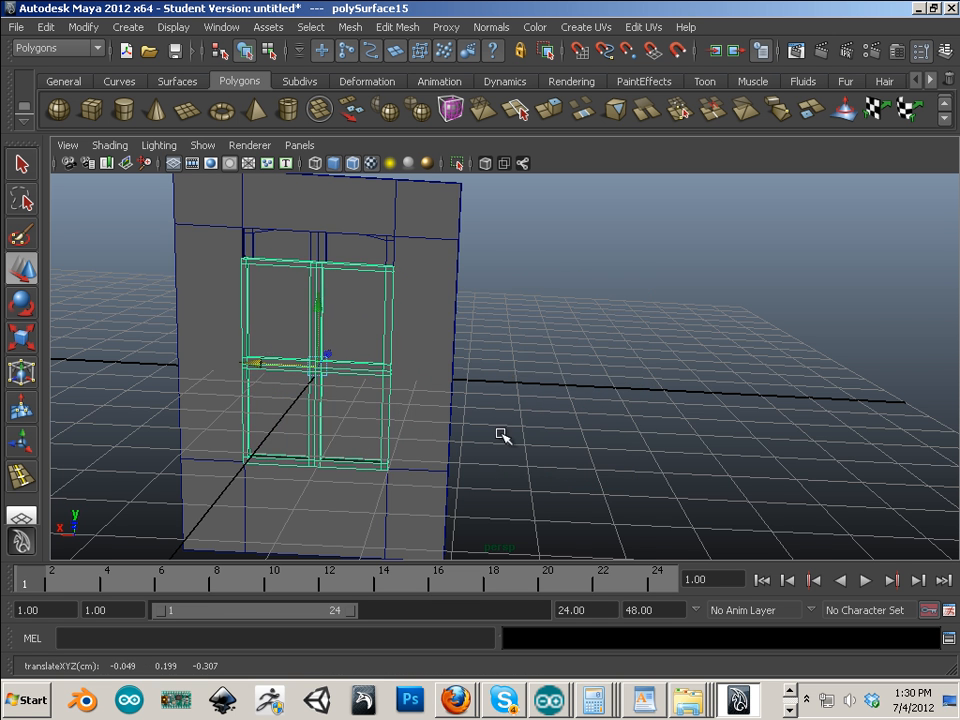
pyautogui.keyDown('alt'); pyautogui.moveTo(502, 436); pyautogui.dragTo(360, 328); pyautogui.keyUp('alt')
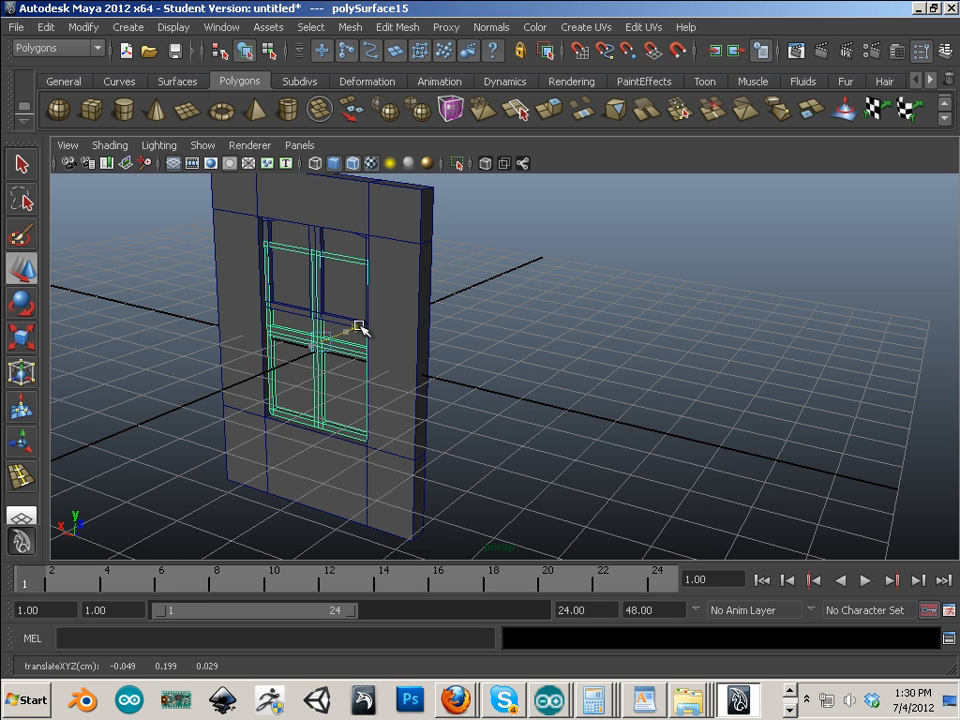
# - Raise the arched window so it sits on top of the four-pane window
pyautogui.click(316, 238)
pyautogui.keyDown('alt'); pyautogui.moveTo(352, 275); pyautogui.dragTo(351, 350, button='middle'); pyautogui.keyUp('alt')
pyautogui.moveTo(321, 264); pyautogui.dragTo(319, 187)
pyautogui.moveTo(368, 240); pyautogui.dragTo(431, 315)
# - Raise the wall's upper two rows of vertices so the opening reaches the top of the arched window
pyautogui.click(439, 311)
pyautogui.moveTo(436, 308); pyautogui.dragTo(386, 310, button='right')
pyautogui.keyDown('alt'); pyautogui.moveTo(286, 352); pyautogui.dragTo(380, 345); pyautogui.keyUp('alt')
pyautogui.moveTo(684, 347); pyautogui.dragTo(686, 348)
pyautogui.keyDown('alt'); pyautogui.moveTo(549, 332); pyautogui.dragTo(575, 382, button='middle'); pyautogui.keyUp('alt')
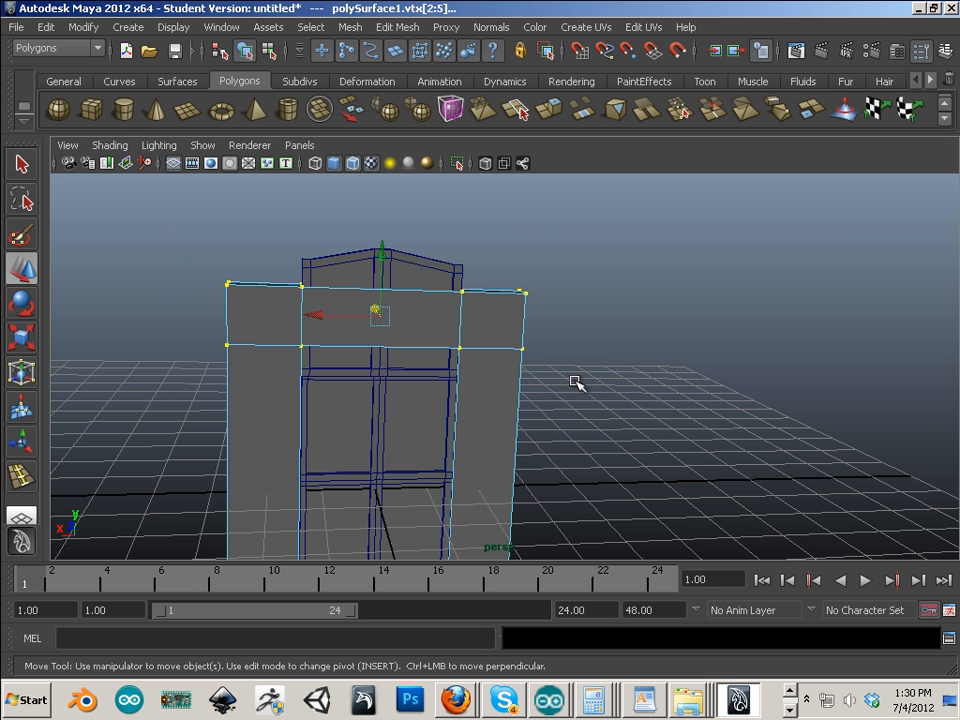
pyautogui.moveTo(386, 263); pyautogui.dragTo(386, 165)
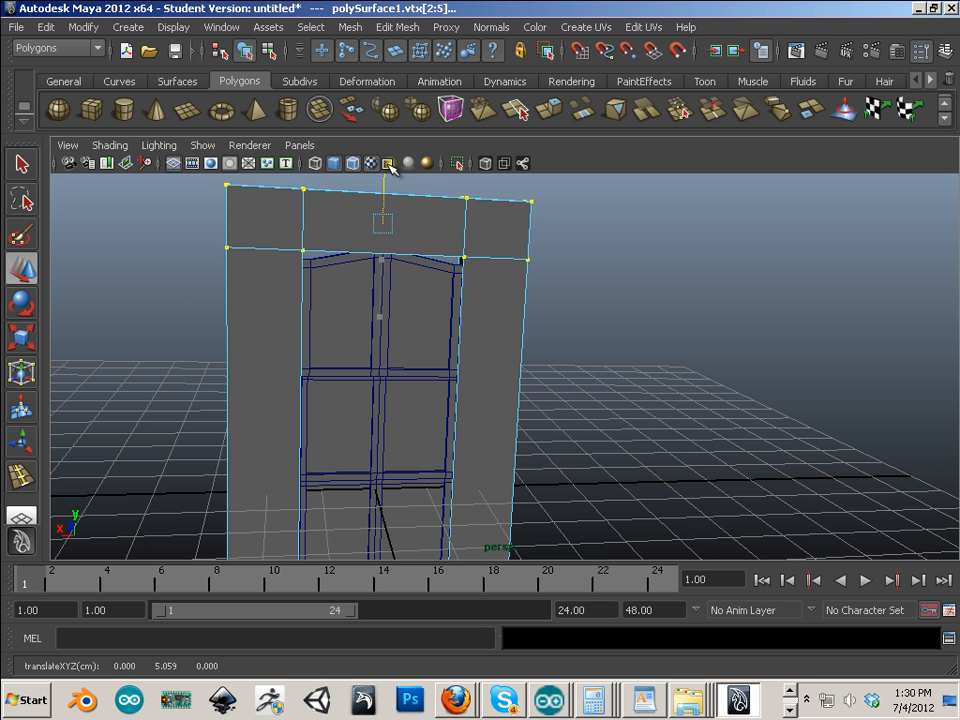
# - Raise only the wall's topmost row of vertices slightly to heighten the section above the opening
pyautogui.keyDown('alt'); pyautogui.moveTo(454, 193); pyautogui.dragTo(464, 251, button='middle'); pyautogui.keyUp('alt')
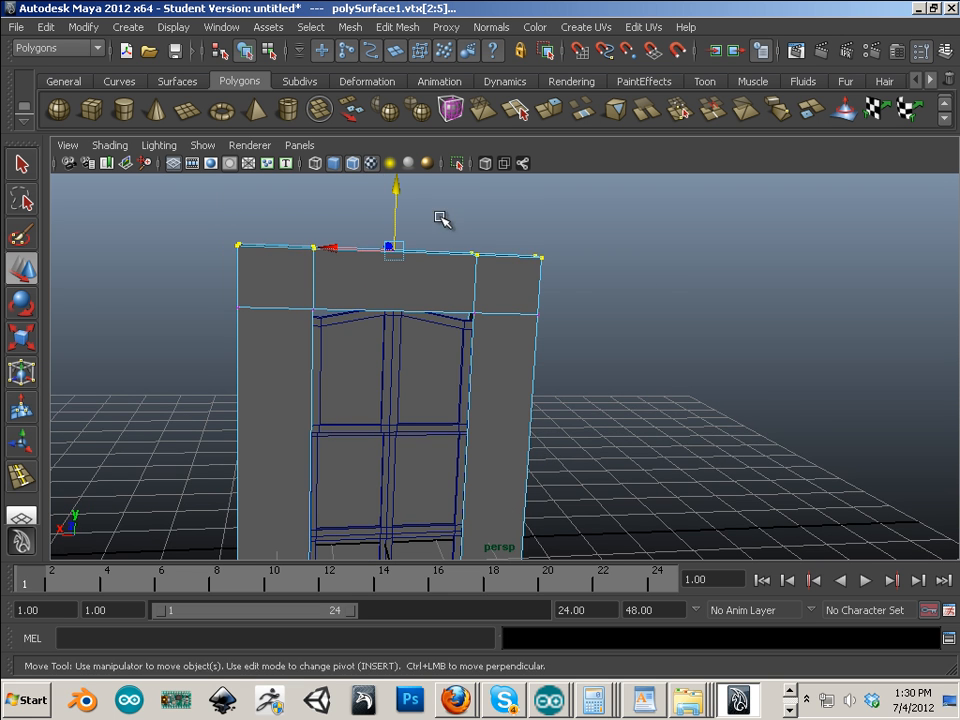
pyautogui.moveTo(396, 189); pyautogui.dragTo(401, 179)
pyautogui.keyDown('alt'); pyautogui.moveTo(613, 383); pyautogui.dragTo(471, 409); pyautogui.keyUp('alt')
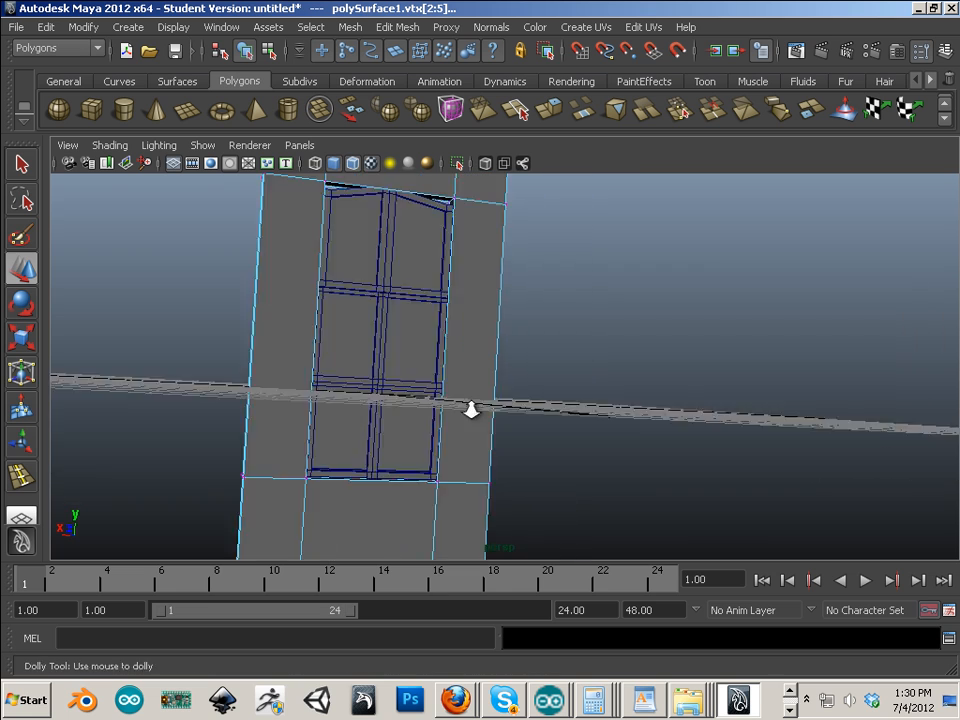
pyautogui.keyDown('alt'); pyautogui.moveTo(471, 409); pyautogui.dragTo(425, 400, button='right'); pyautogui.keyUp('alt')
pyautogui.keyDown('alt'); pyautogui.moveTo(425, 400); pyautogui.dragTo(398, 443); pyautogui.keyUp('alt')
pyautogui.keyDown('alt'); pyautogui.moveTo(506, 463); pyautogui.dragTo(506, 446, button='middle'); pyautogui.keyUp('alt')
pyautogui.keyDown('alt'); pyautogui.moveTo(506, 450); pyautogui.dragTo(639, 516, button='right'); pyautogui.keyUp('alt')
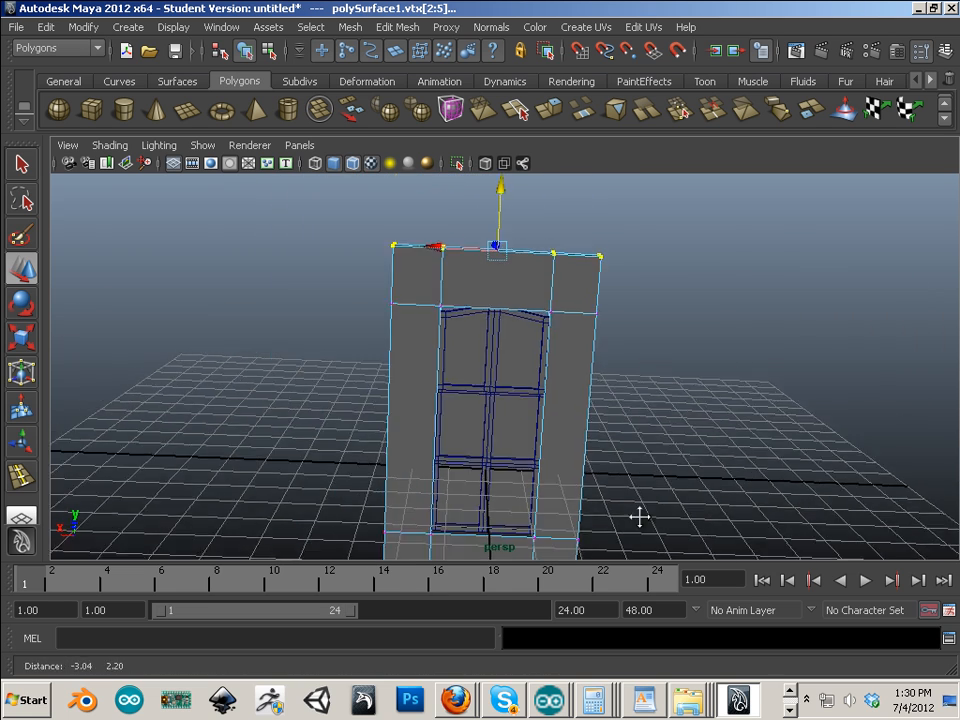
pyautogui.keyDown('alt'); pyautogui.moveTo(639, 516); pyautogui.dragTo(581, 471); pyautogui.keyUp('alt')
# - Group the arched window, the four-pane window and the wall section together
pyautogui.moveTo(455, 397); pyautogui.dragTo(522, 366, button='right')
pyautogui.click(490, 345)
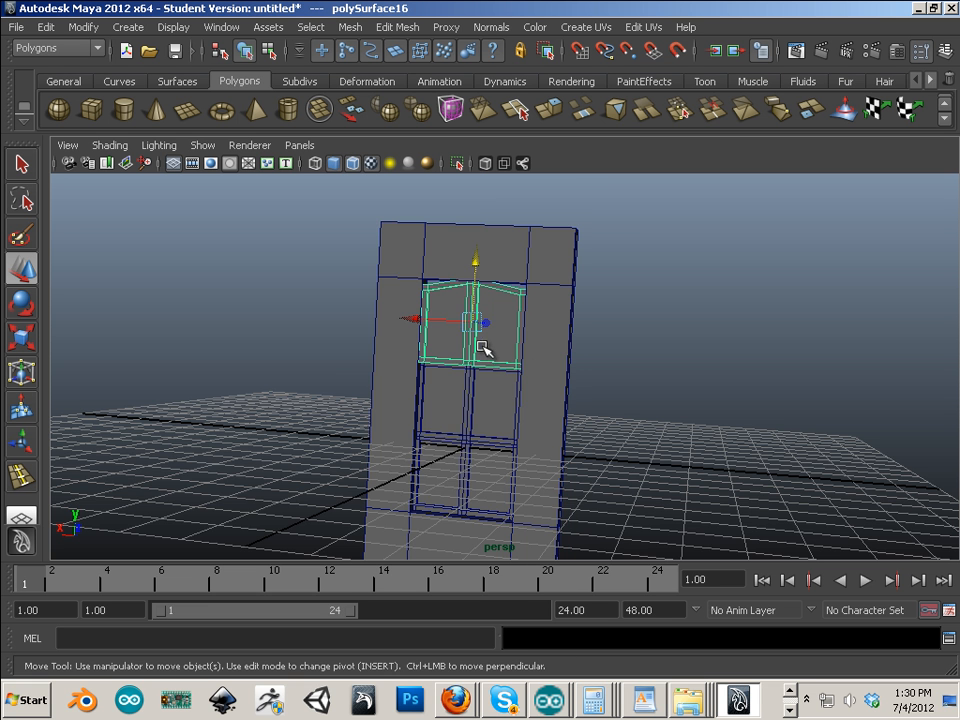
pyautogui.keyDown('shift'); pyautogui.click(490, 405); pyautogui.keyUp('shift')
pyautogui.keyDown('shift'); pyautogui.click(548, 385); pyautogui.keyUp('shift')
pyautogui.press('f')
pyautogui.keyDown('alt'); pyautogui.moveTo(622, 385); pyautogui.dragTo(676, 412); pyautogui.keyUp('alt')
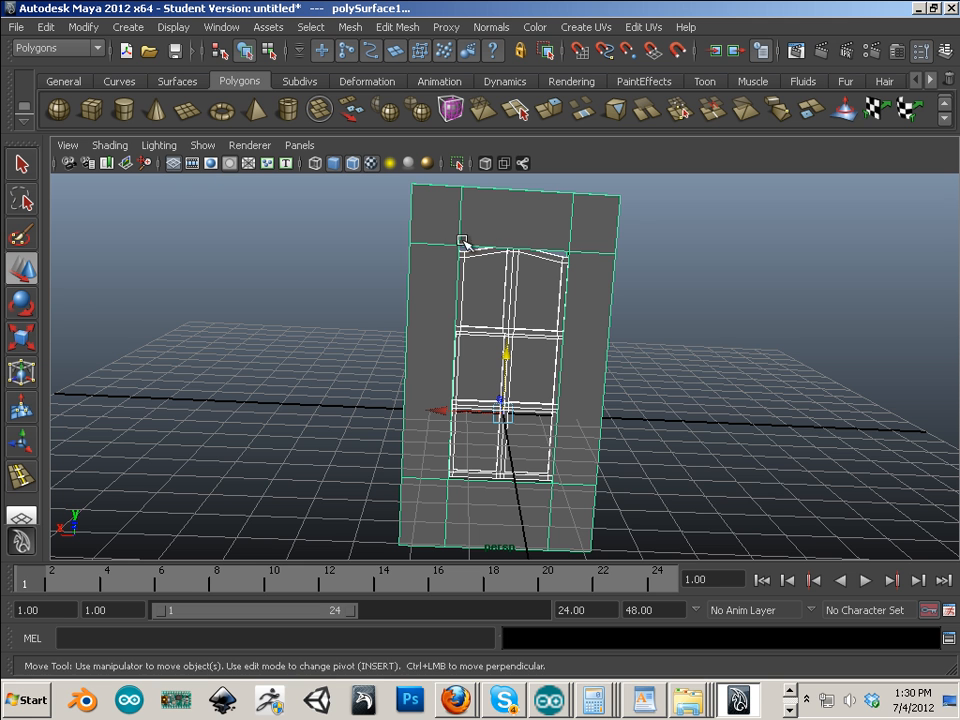
pyautogui.click(85, 84)
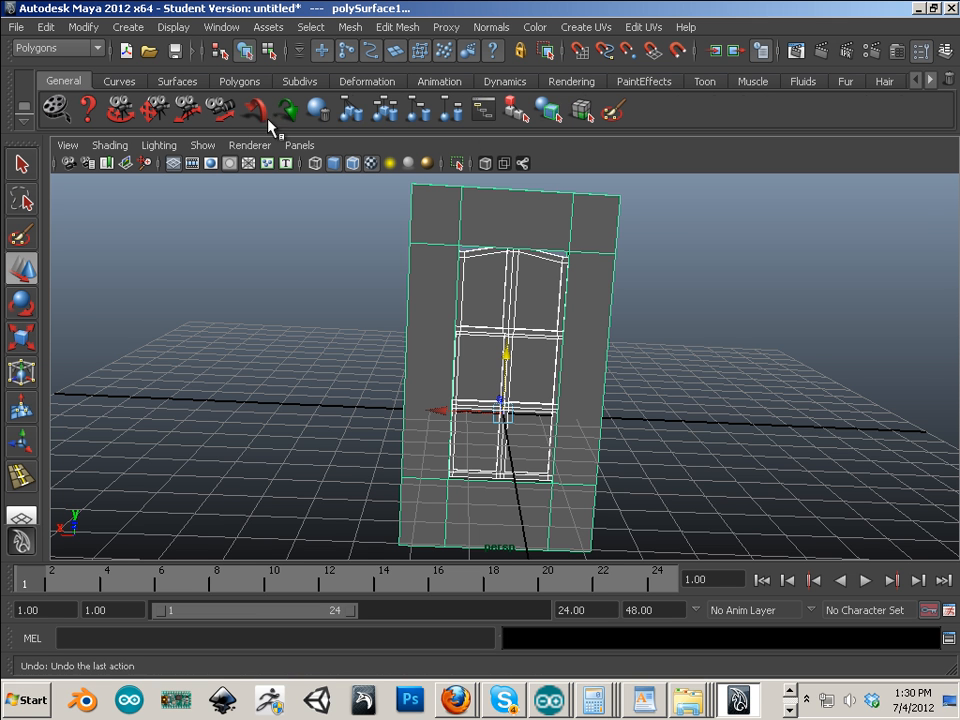
pyautogui.click(362, 126)
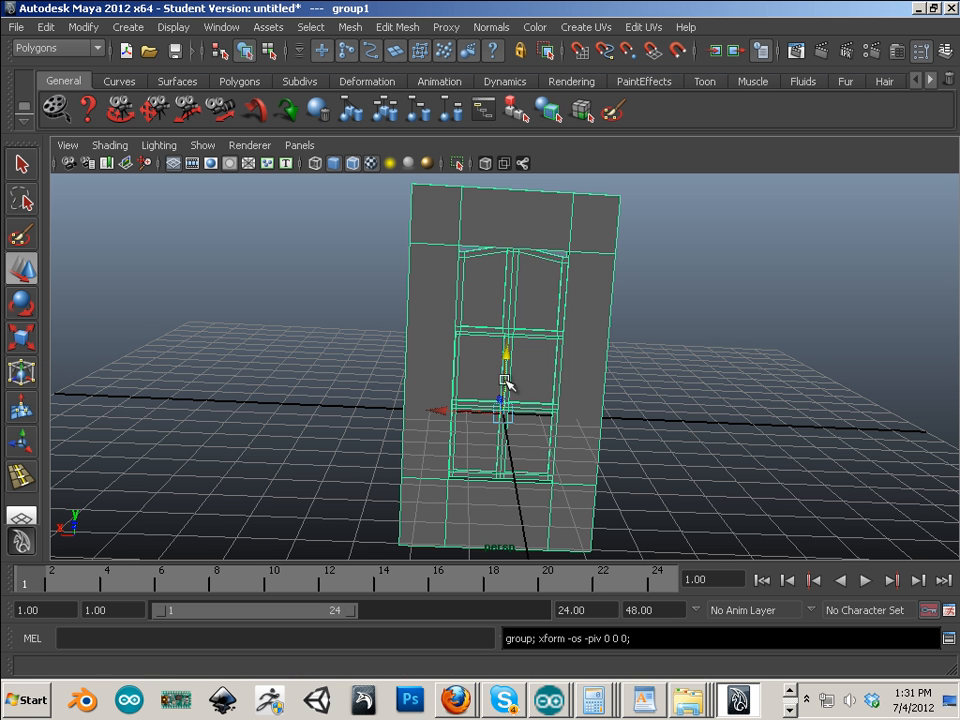
# - Scale the whole wall and window group vertically to about 0.81
pyautogui.click(32, 343)
pyautogui.moveTo(508, 333); pyautogui.dragTo(507, 347)
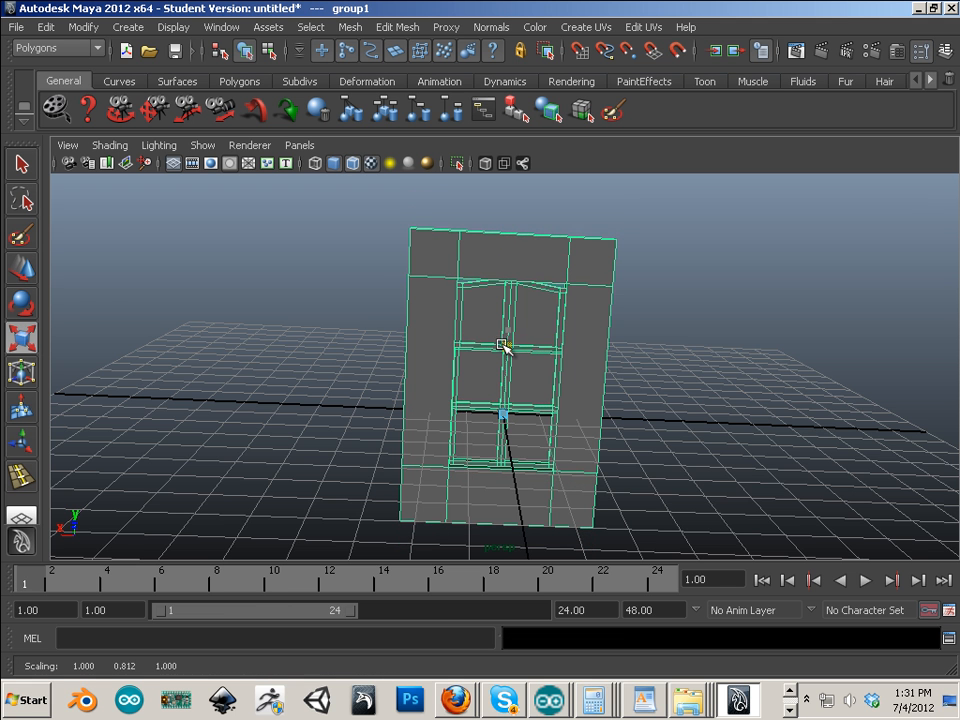
pyautogui.click(651, 401)
# - Examine the assembled wall section and its windows from the front, side and below
pyautogui.keyDown('alt'); pyautogui.moveTo(651, 401); pyautogui.dragTo(610, 397); pyautogui.keyUp('alt')
pyautogui.keyDown('alt'); pyautogui.moveTo(610, 397); pyautogui.dragTo(636, 414, button='right'); pyautogui.keyUp('alt')
pyautogui.keyDown('alt'); pyautogui.moveTo(636, 414); pyautogui.dragTo(585, 409, button='middle'); pyautogui.keyUp('alt')
pyautogui.keyDown('alt'); pyautogui.moveTo(585, 409); pyautogui.dragTo(618, 418, button='right'); pyautogui.keyUp('alt')
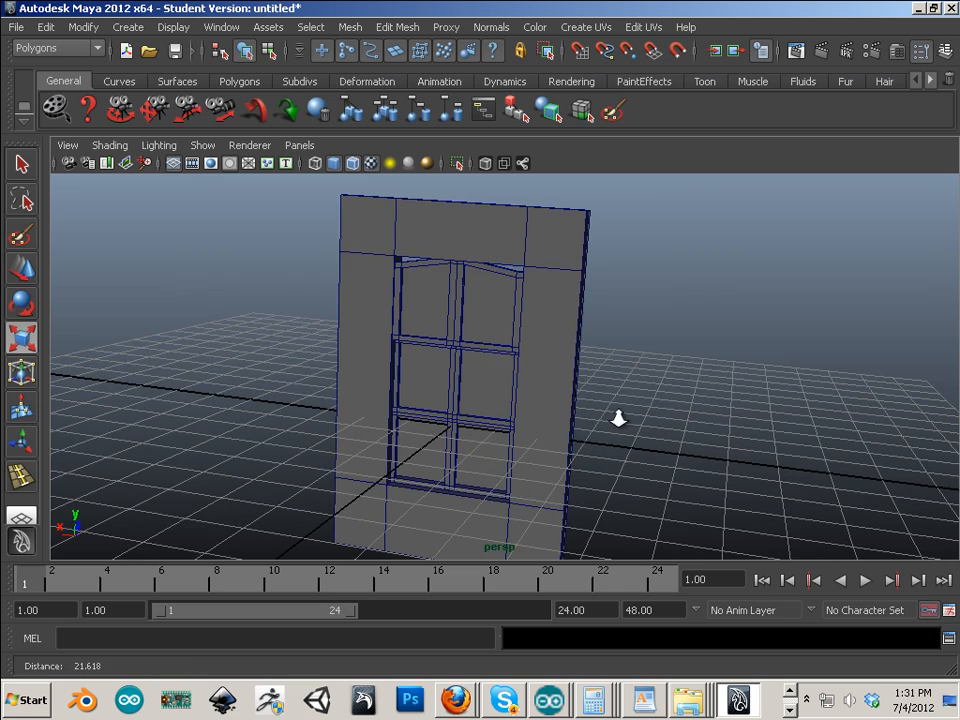
pyautogui.keyDown('alt'); pyautogui.moveTo(498, 390); pyautogui.dragTo(600, 375); pyautogui.keyUp('alt')
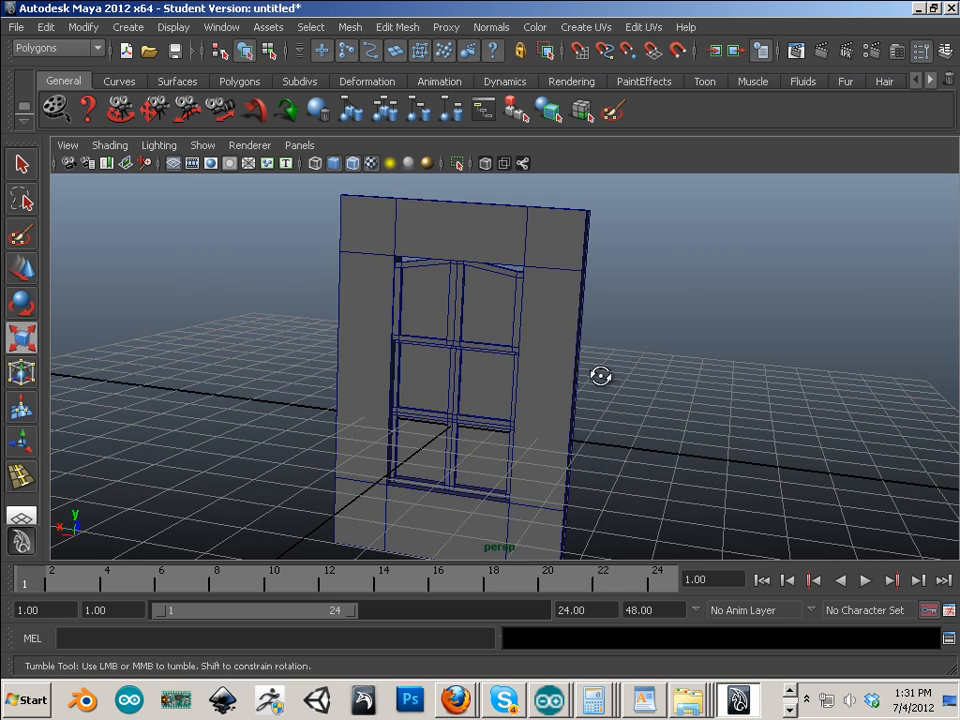
pyautogui.keyDown('alt'); pyautogui.moveTo(600, 375); pyautogui.dragTo(497, 354, button='right'); pyautogui.keyUp('alt')
pyautogui.keyDown('alt'); pyautogui.moveTo(497, 354); pyautogui.dragTo(480, 399, button='middle'); pyautogui.keyUp('alt')
pyautogui.keyDown('alt'); pyautogui.moveTo(480, 399); pyautogui.dragTo(557, 411); pyautogui.keyUp('alt')
pyautogui.keyDown('alt'); pyautogui.moveTo(557, 411); pyautogui.dragTo(551, 426, button='right'); pyautogui.keyUp('alt')
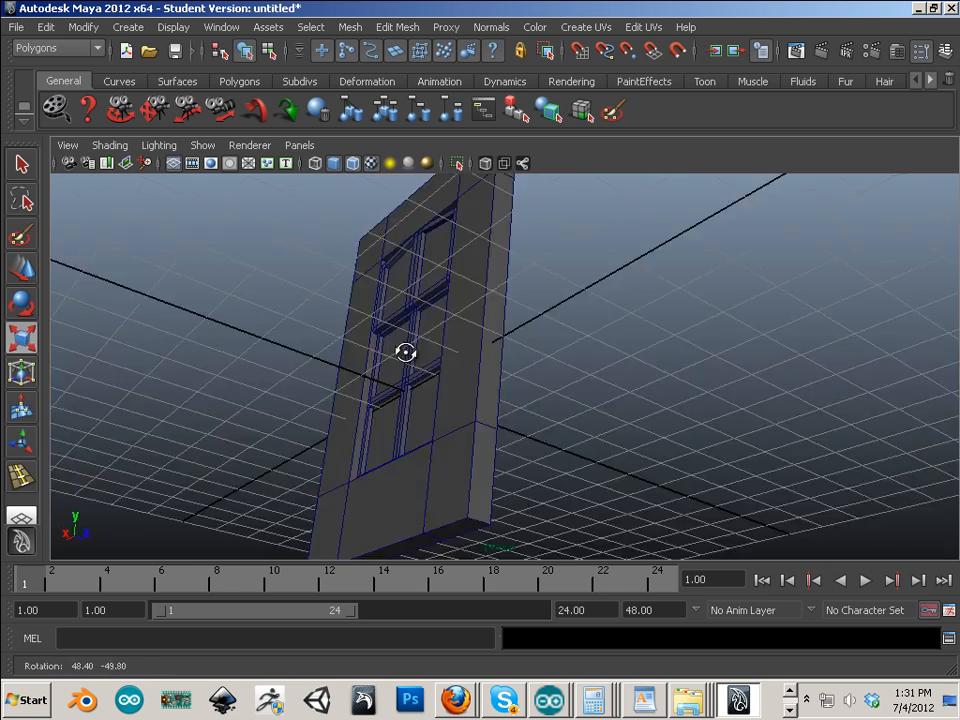